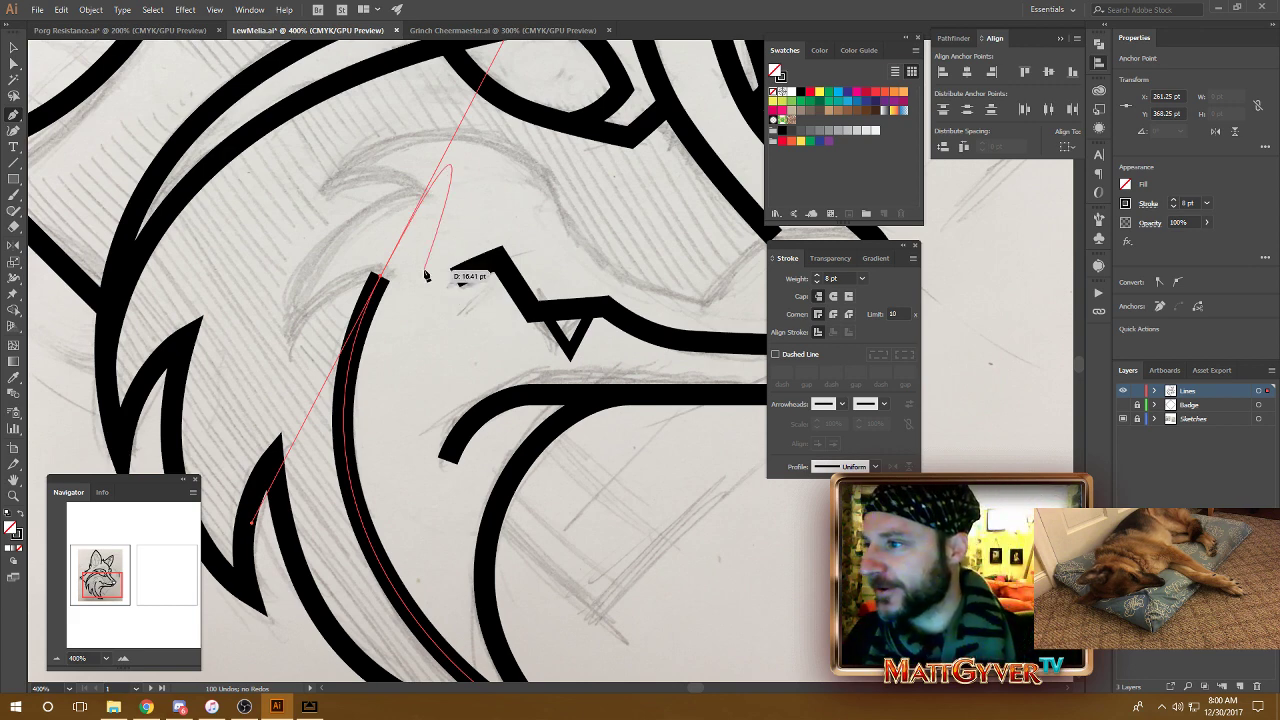
Step: Extend the inner cheek line from its upper end with a curved segment to the lower fur tuft's tip, following the sketch
{"action": "left_click", "coordinate": [383, 280]}
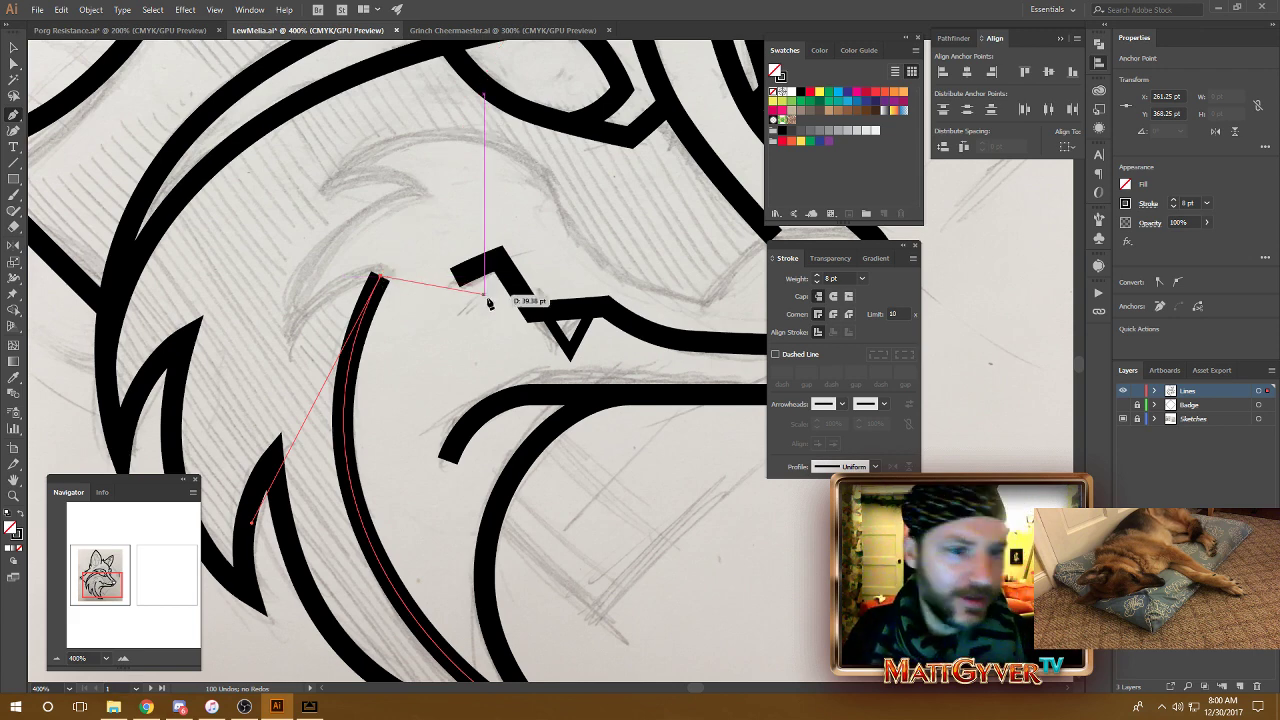
{"action": "left_click_drag", "start_coordinate": [428, 406], "coordinate": [483, 360]}
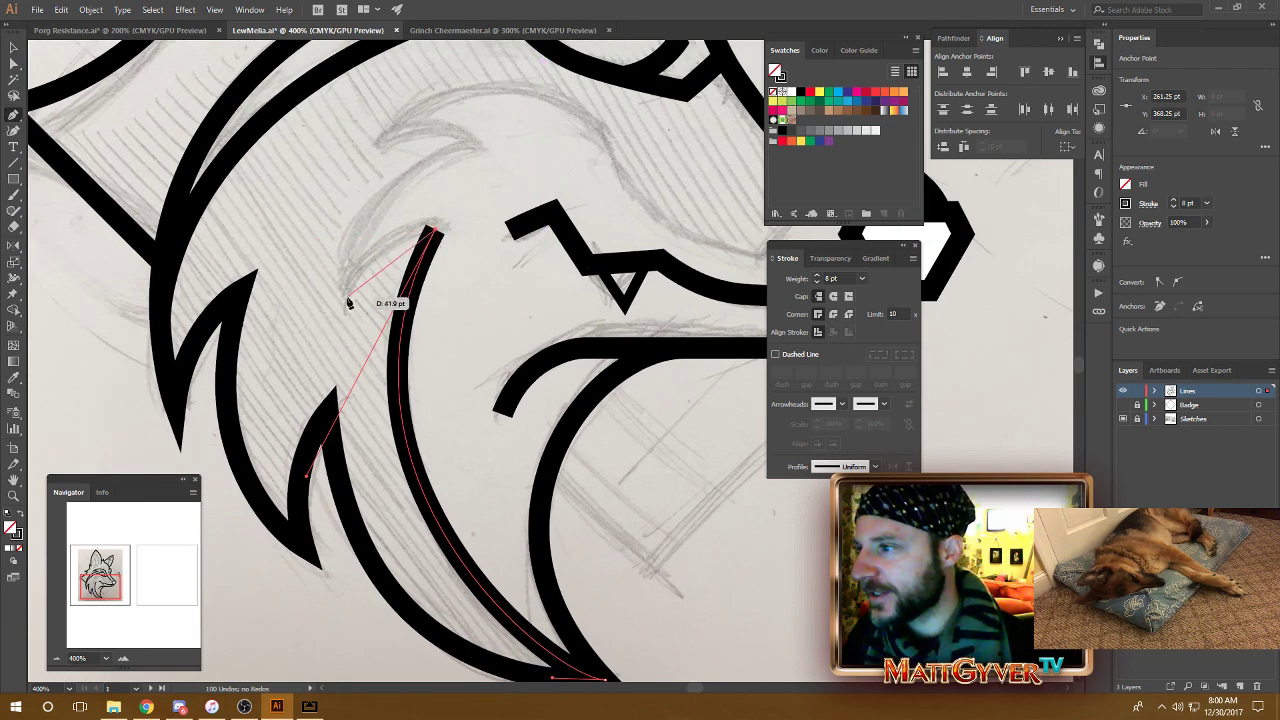
{"action": "left_click_drag", "start_coordinate": [346, 286], "coordinate": [322, 352]}
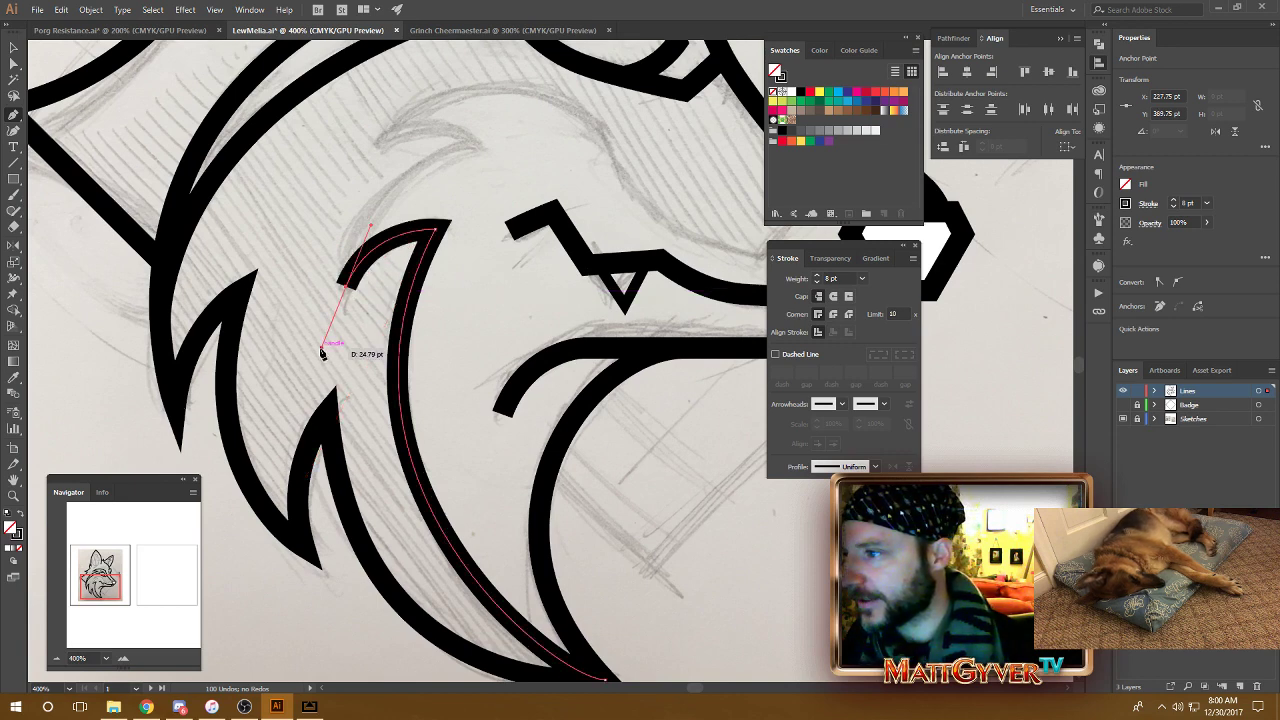
{"action": "left_click_drag", "start_coordinate": [346, 288], "coordinate": [342, 296]}
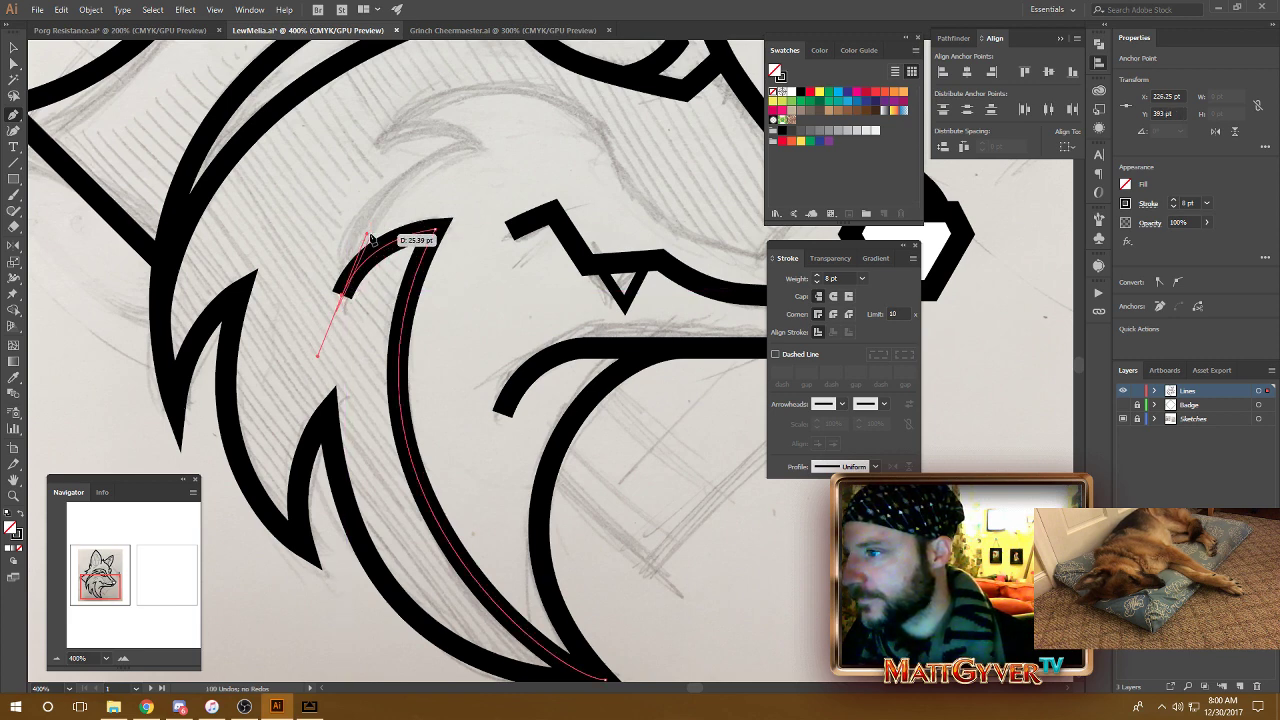
Step: Draw a curved segment from the lower tuft's tip up to the next sketched fur point, then refine the tip anchor's handle
{"action": "mouse_move", "coordinate": [367, 234]}
{"action": "left_mouse_down"}
{"action": "mouse_move", "coordinate": [508, 137]}
{"action": "mouse_move", "coordinate": [468, 153]}
{"action": "mouse_move", "coordinate": [474, 203]}
{"action": "mouse_move", "coordinate": [601, 229]}
{"action": "mouse_move", "coordinate": [628, 128]}
{"action": "mouse_move", "coordinate": [618, 138]}
{"action": "left_mouse_up"}
{"action": "left_click", "coordinate": [342, 296]}
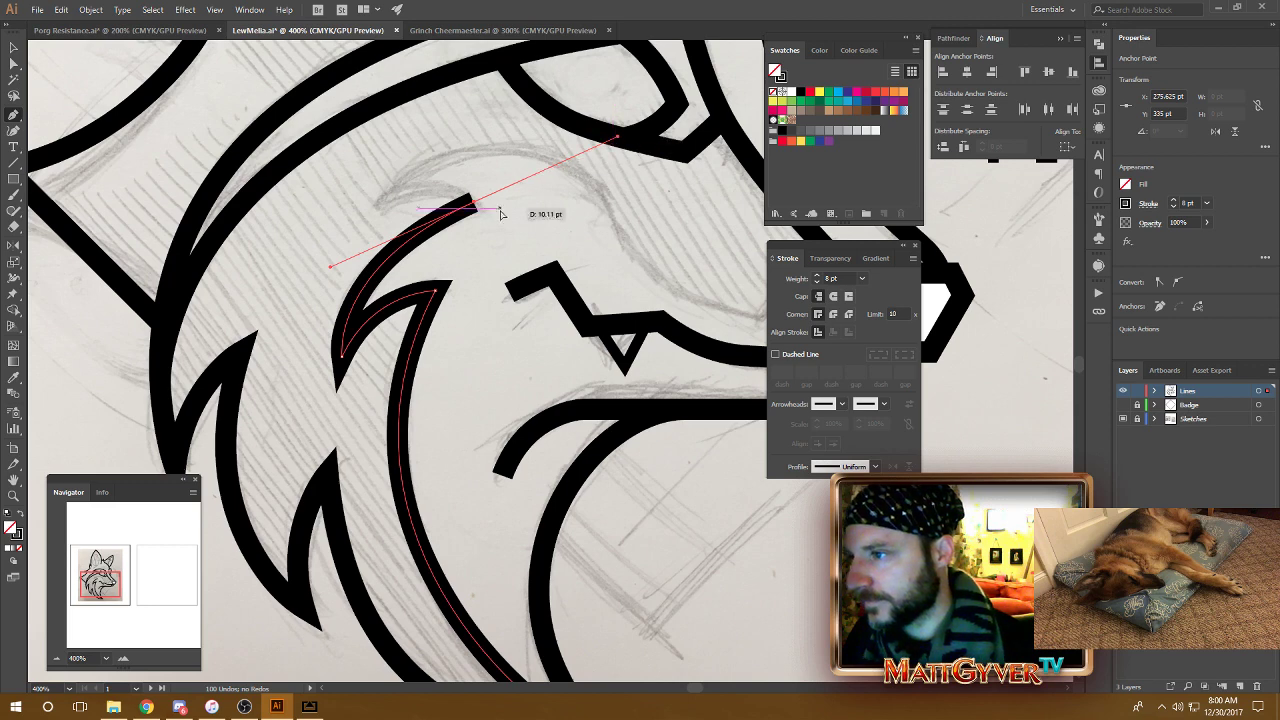
{"action": "left_click_drag", "start_coordinate": [476, 205], "coordinate": [476, 205]}
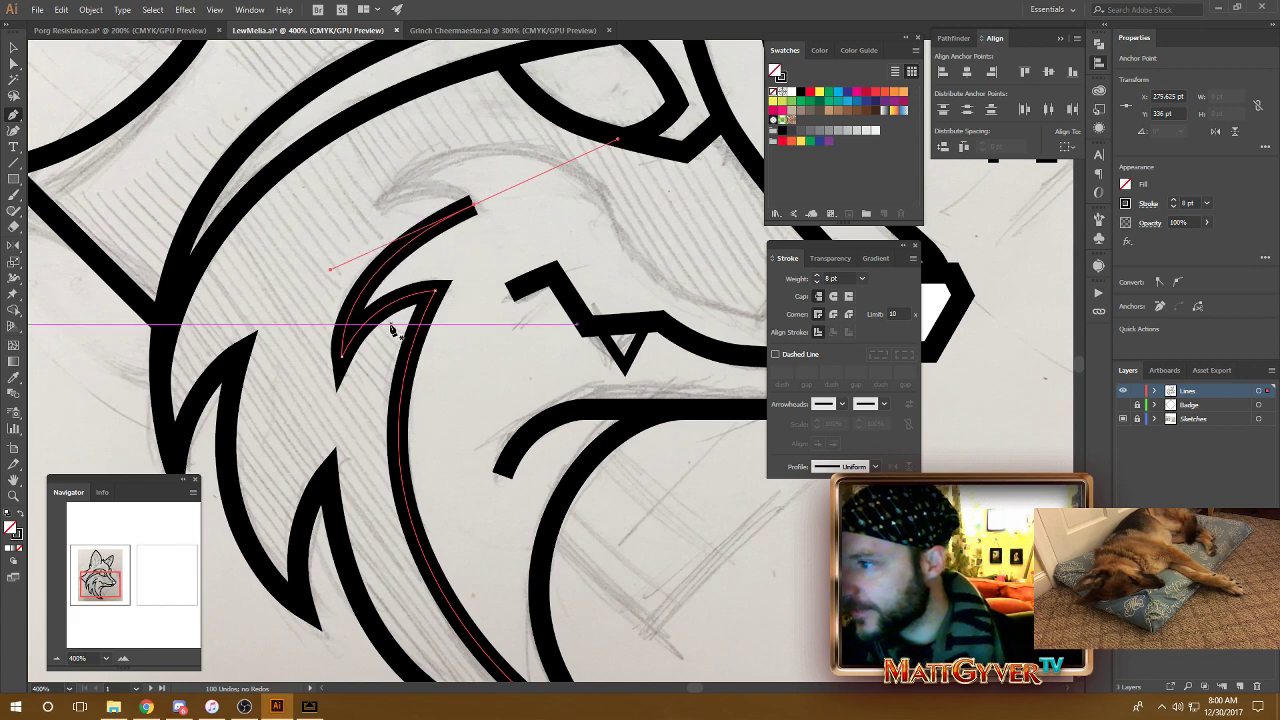
{"action": "left_click", "coordinate": [342, 353]}
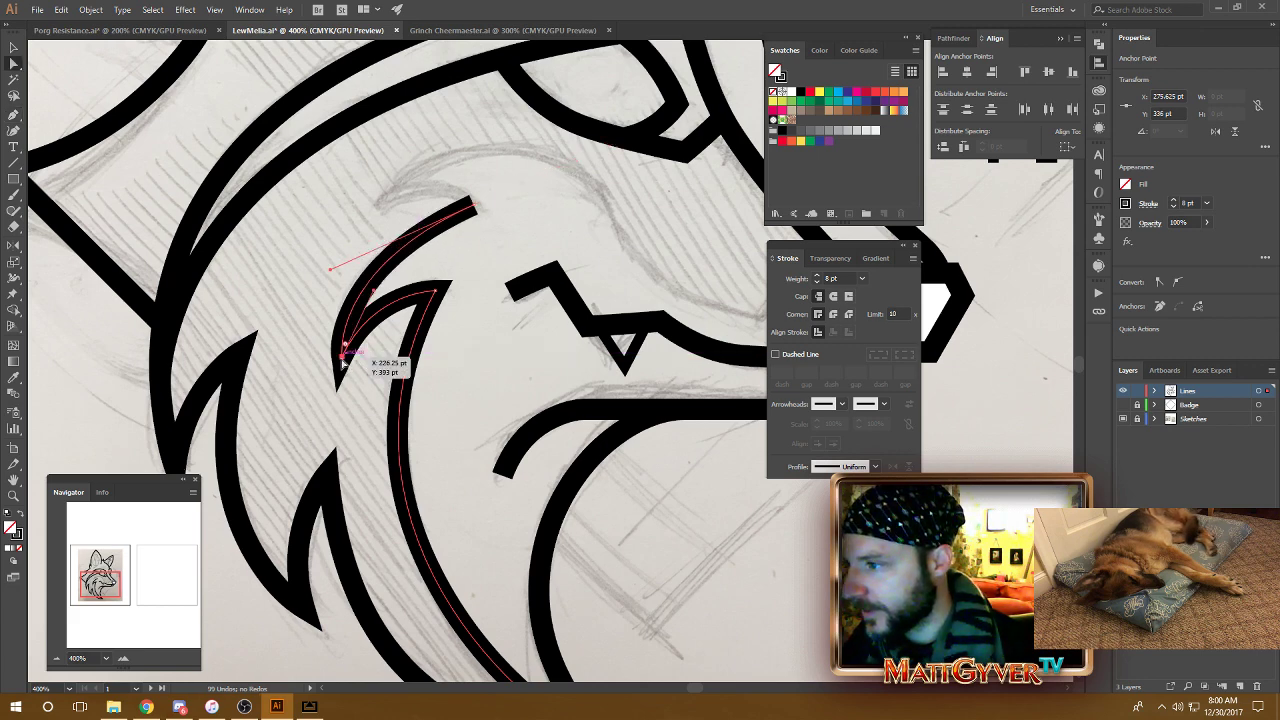
{"action": "left_click", "coordinate": [378, 292]}
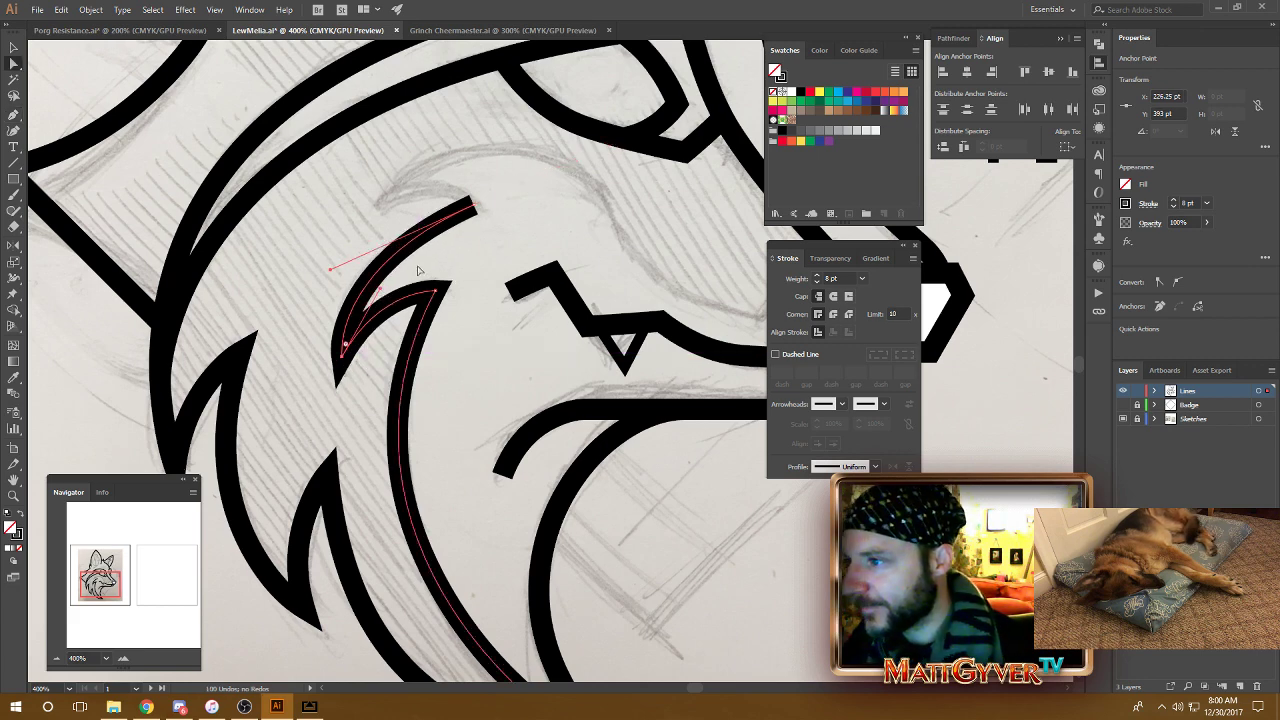
Step: Continue the cheek line with a corner at the upper fur point and a short curve back to the upper tuft's tip
{"action": "key", "text": "ctrl+minus"}
{"action": "key", "text": "ctrl+minus"}
{"action": "key", "text": "ctrl+minus"}
{"action": "left_click_drag", "start_coordinate": [671, 297], "coordinate": [563, 288]}
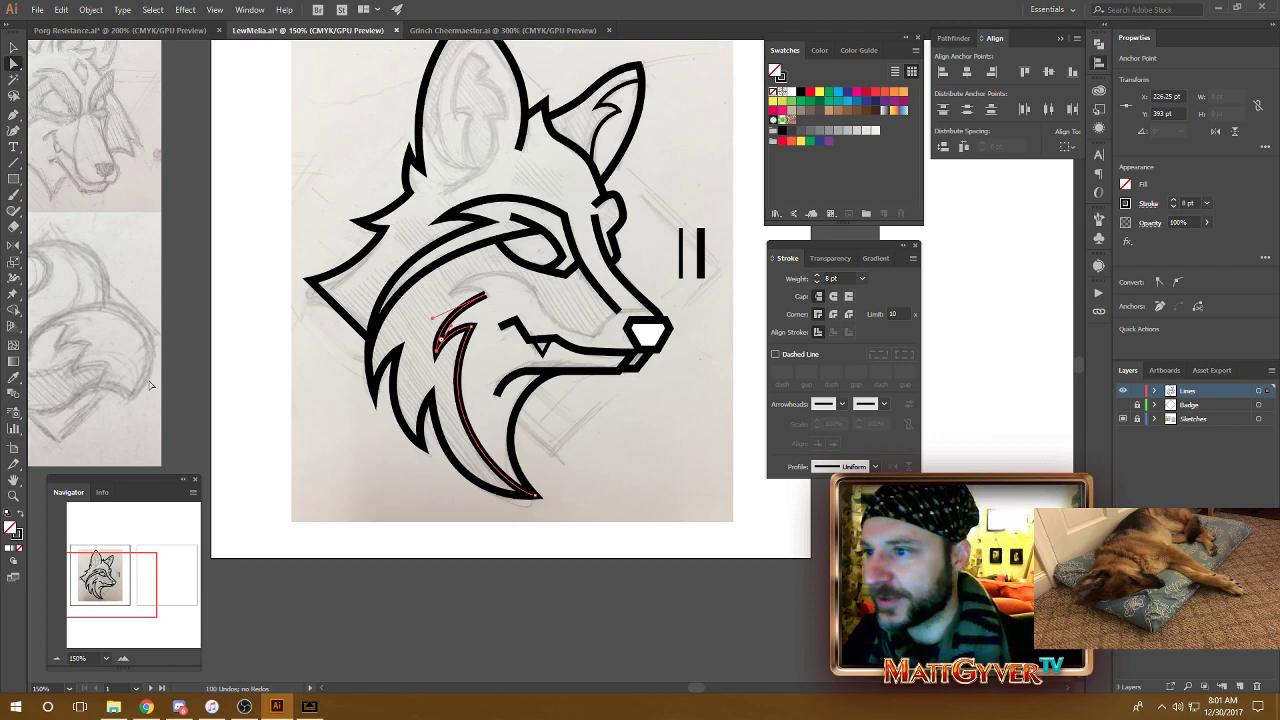
{"action": "key", "text": "ctrl+plus"}
{"action": "key", "text": "ctrl+plus"}
{"action": "key", "text": "ctrl+plus"}
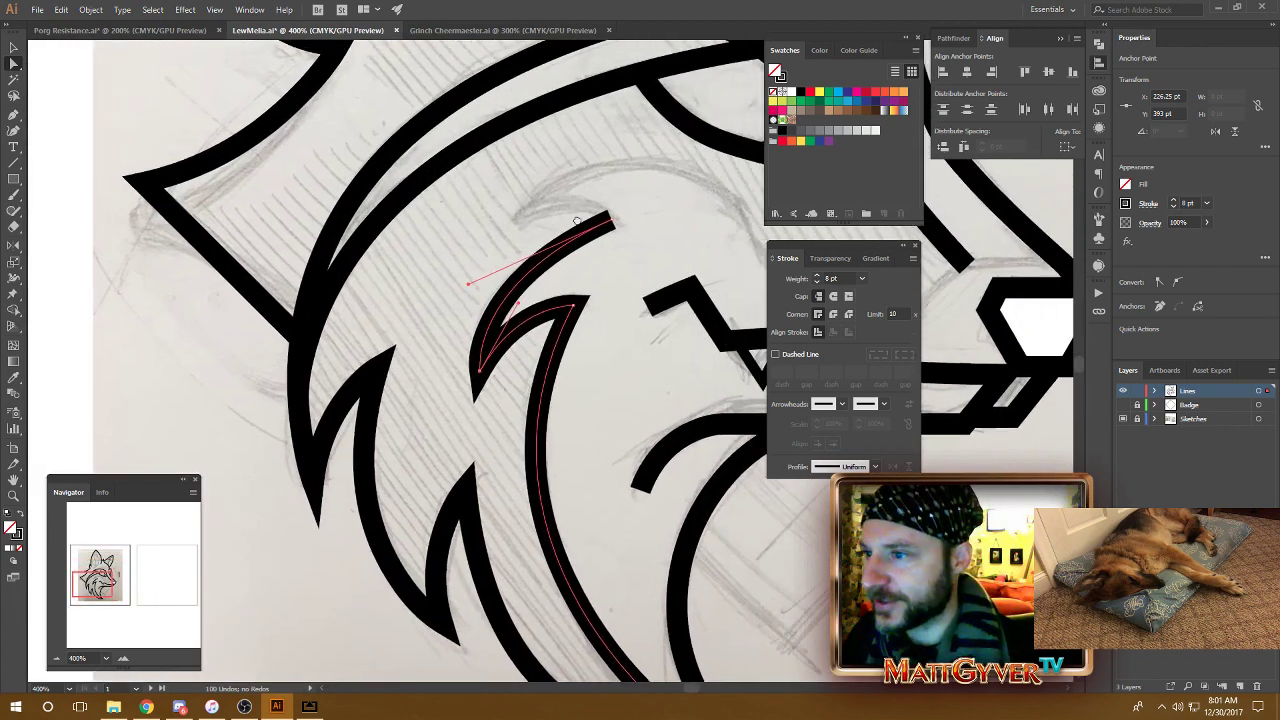
{"action": "key", "text": "ctrl+plus"}
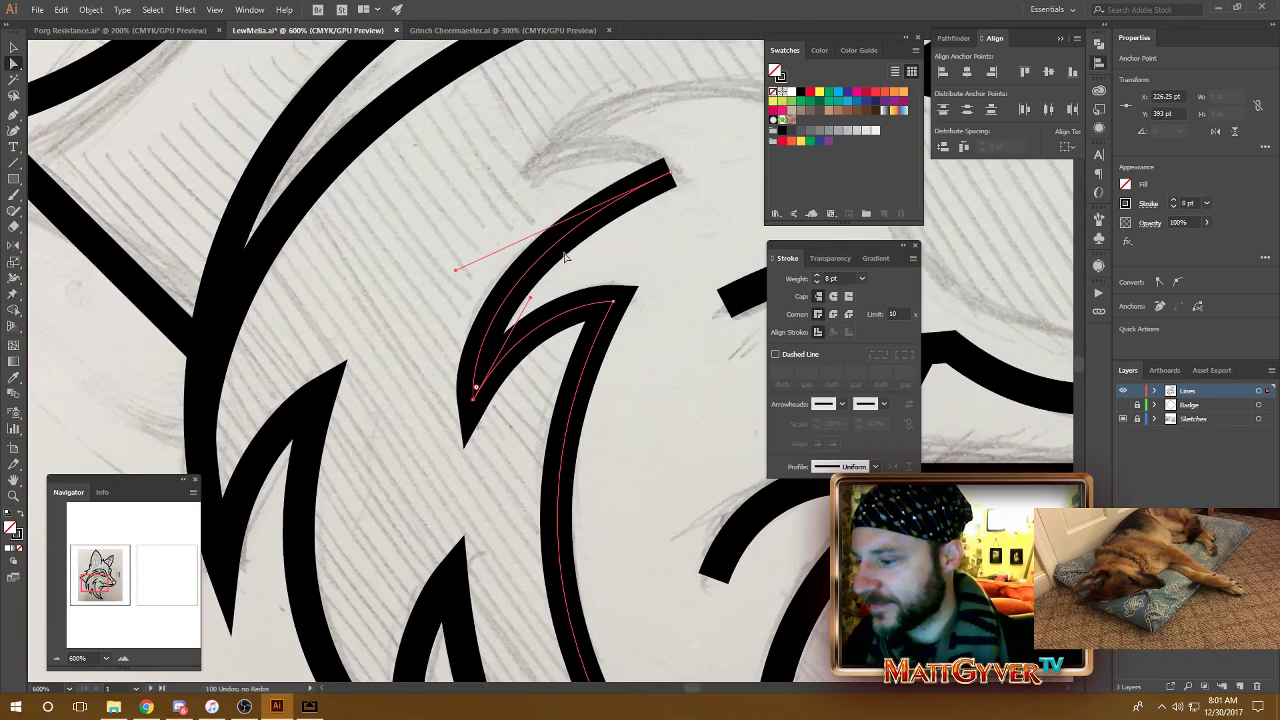
{"action": "left_click_drag", "start_coordinate": [663, 178], "coordinate": [663, 236]}
{"action": "key", "text": "p"}
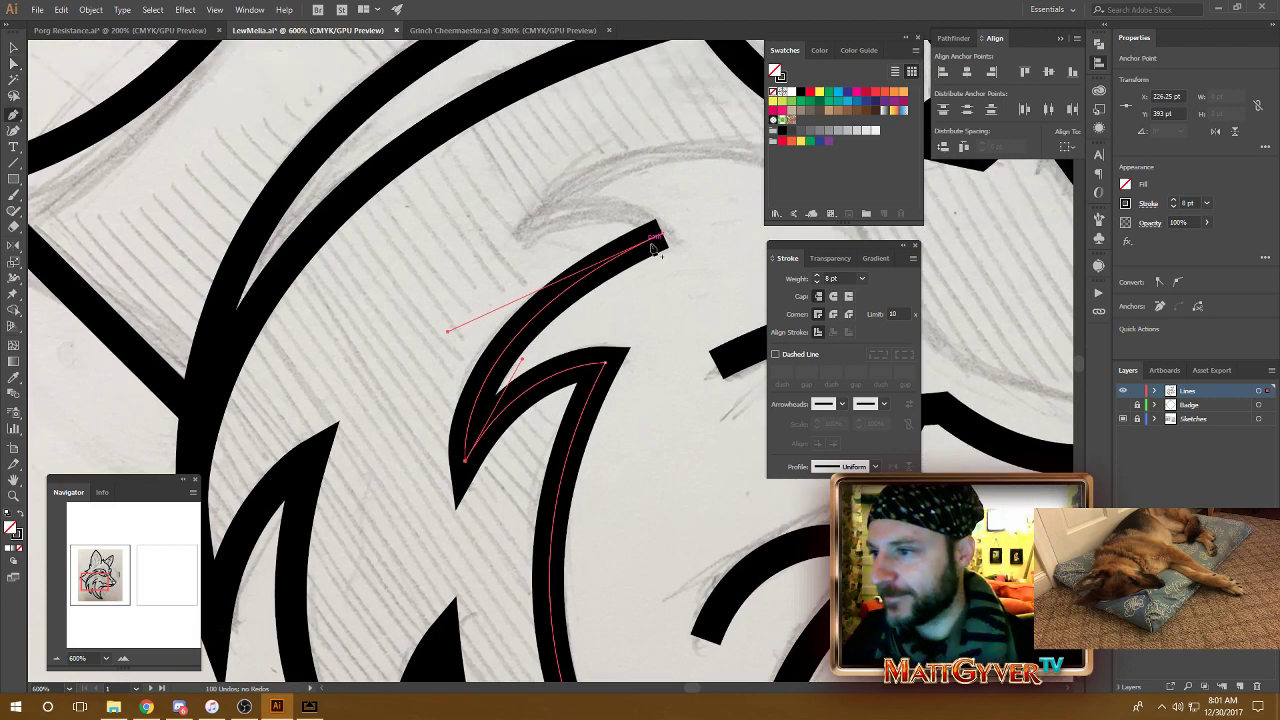
{"action": "left_click", "coordinate": [663, 238]}
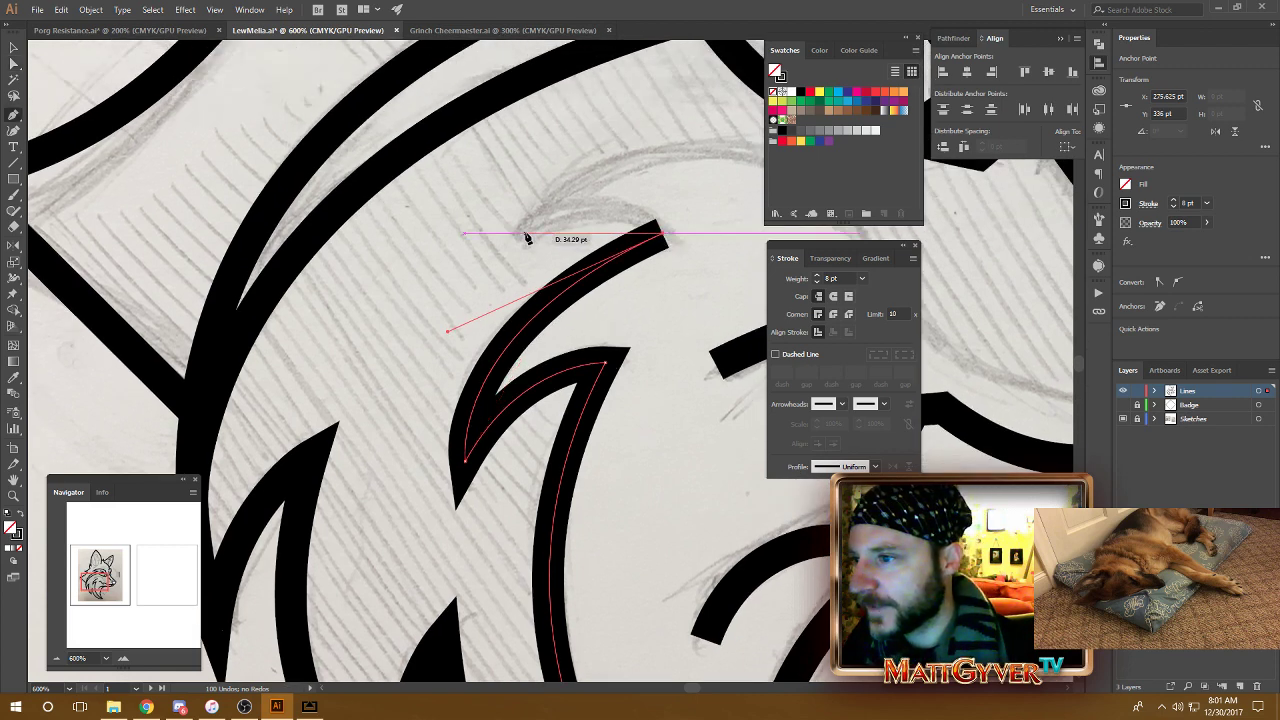
{"action": "mouse_move", "coordinate": [525, 235]}
{"action": "left_mouse_down"}
{"action": "mouse_move", "coordinate": [466, 263]}
{"action": "mouse_move", "coordinate": [445, 293]}
{"action": "mouse_move", "coordinate": [450, 272]}
{"action": "left_mouse_up"}
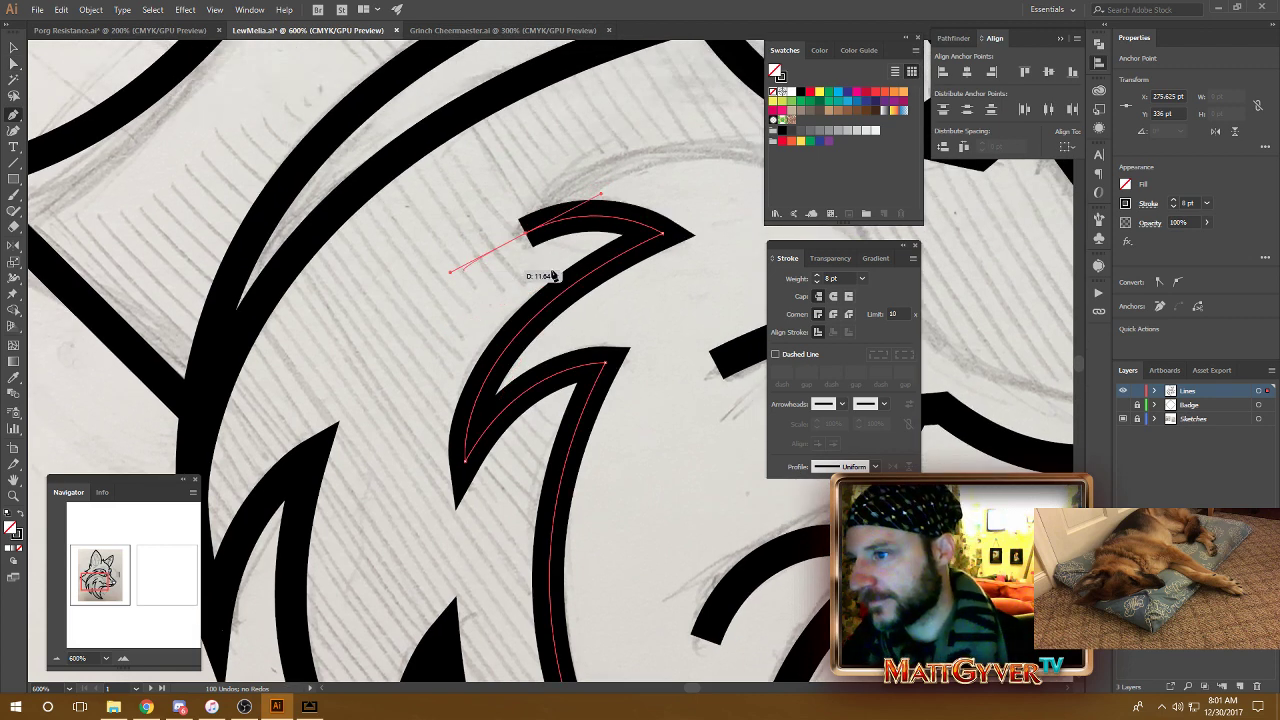
Step: Draw a long arc from the upper tuft's tip over the cheek to below the eye, and adjust its handles to the sketch
{"action": "left_click_drag", "start_coordinate": [689, 187], "coordinate": [494, 297]}
{"action": "left_click_drag", "start_coordinate": [654, 341], "coordinate": [493, 269]}
{"action": "left_click", "coordinate": [208, 211]}
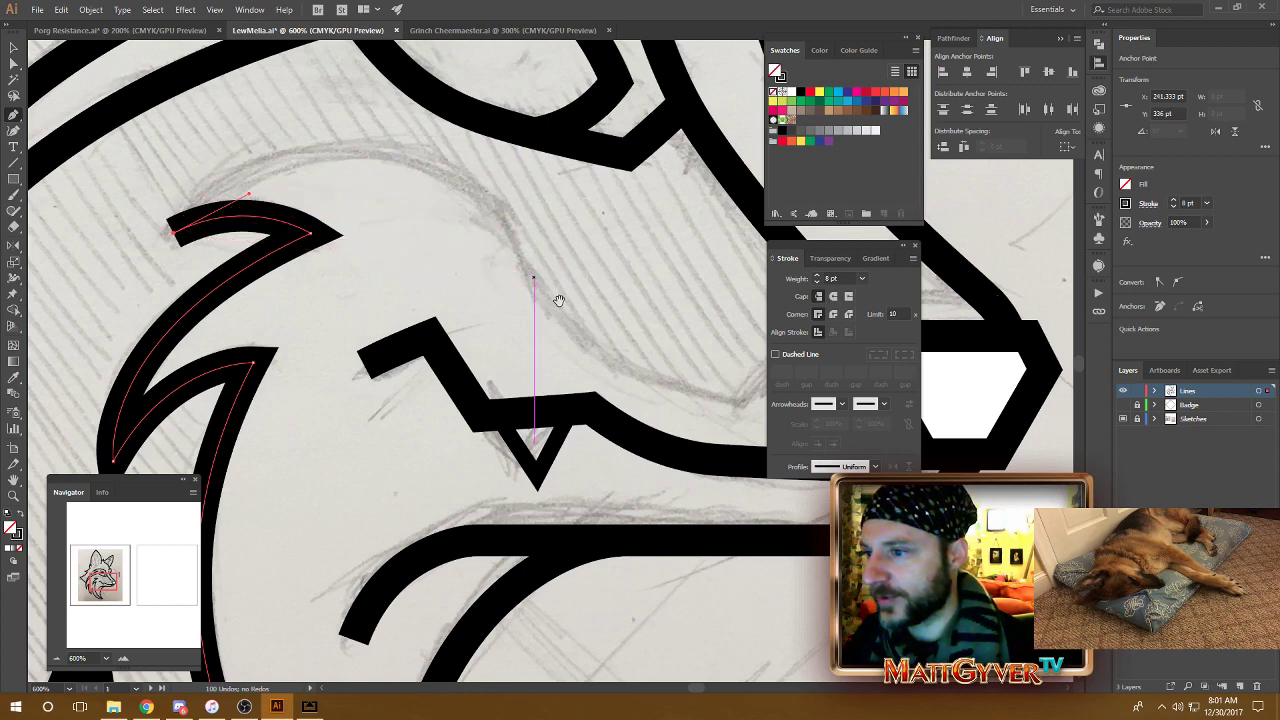
{"action": "left_click_drag", "start_coordinate": [560, 300], "coordinate": [527, 333]}
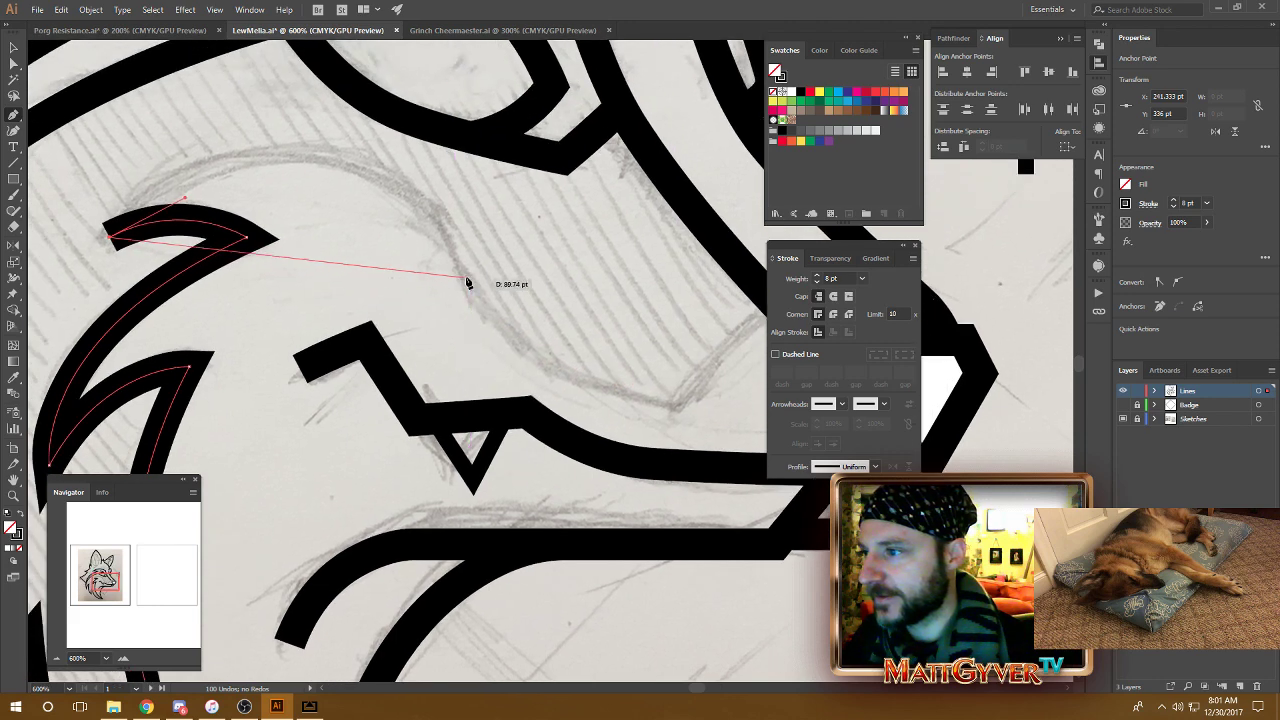
{"action": "mouse_move", "coordinate": [470, 285]}
{"action": "left_mouse_down"}
{"action": "mouse_move", "coordinate": [607, 412]}
{"action": "mouse_move", "coordinate": [680, 503]}
{"action": "mouse_move", "coordinate": [640, 530]}
{"action": "mouse_move", "coordinate": [574, 533]}
{"action": "left_mouse_up"}
{"action": "left_click_drag", "start_coordinate": [344, 318], "coordinate": [472, 466]}
{"action": "left_click_drag", "start_coordinate": [496, 187], "coordinate": [502, 191]}
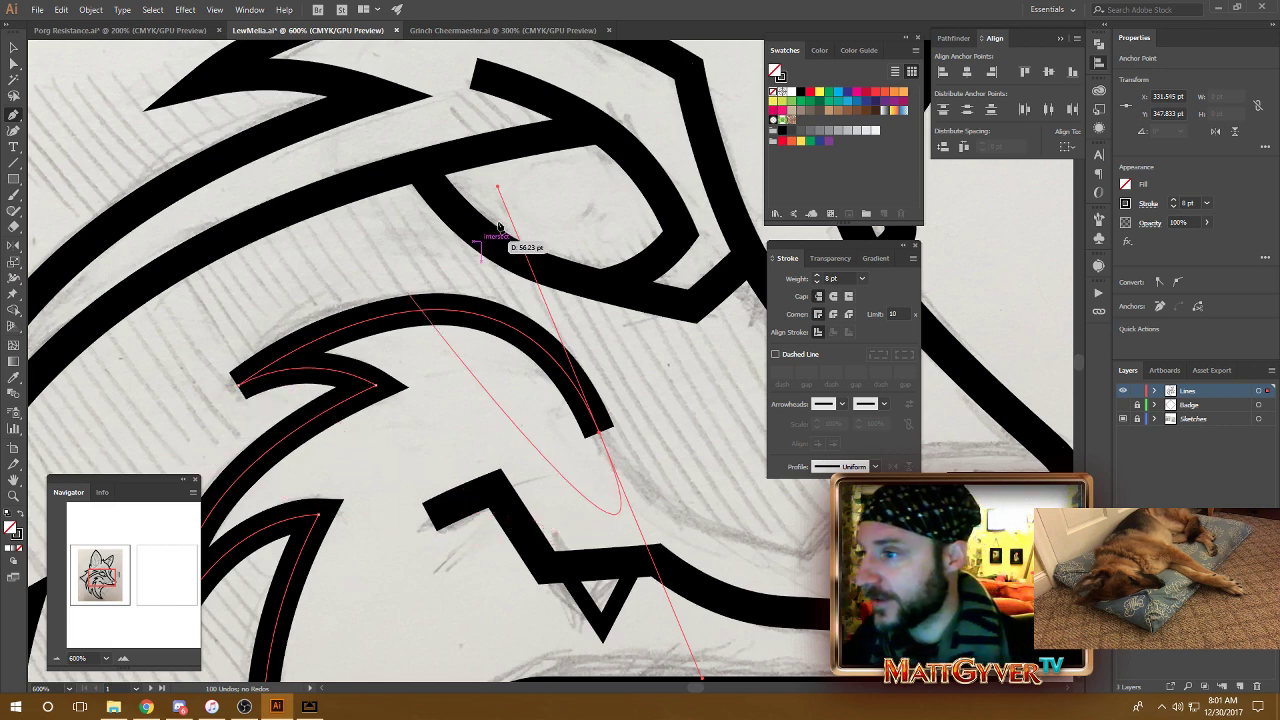
{"action": "mouse_move", "coordinate": [498, 187]}
{"action": "left_mouse_down"}
{"action": "mouse_move", "coordinate": [443, 171]}
{"action": "mouse_move", "coordinate": [483, 180]}
{"action": "left_mouse_up"}
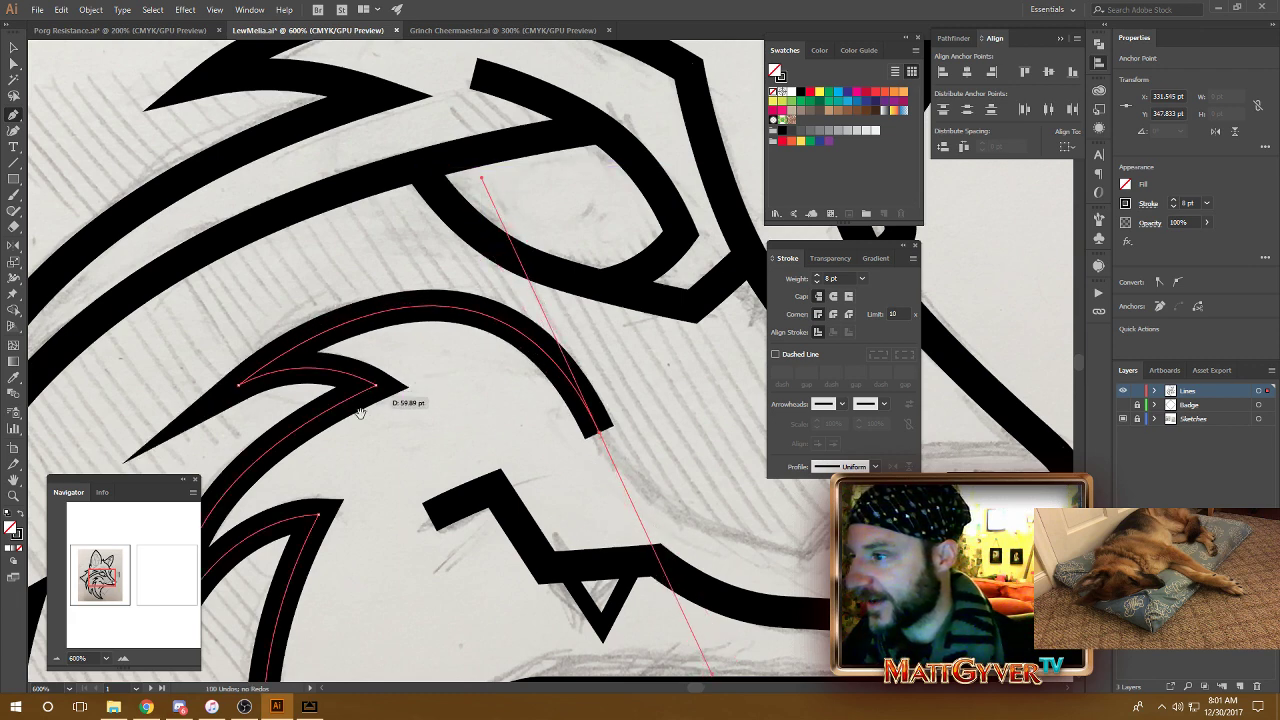
Step: Adjust the position and handle of the upper fur tuft's tip anchor, comparing the versions by undoing and redoing
{"action": "left_click_drag", "start_coordinate": [359, 422], "coordinate": [423, 370]}
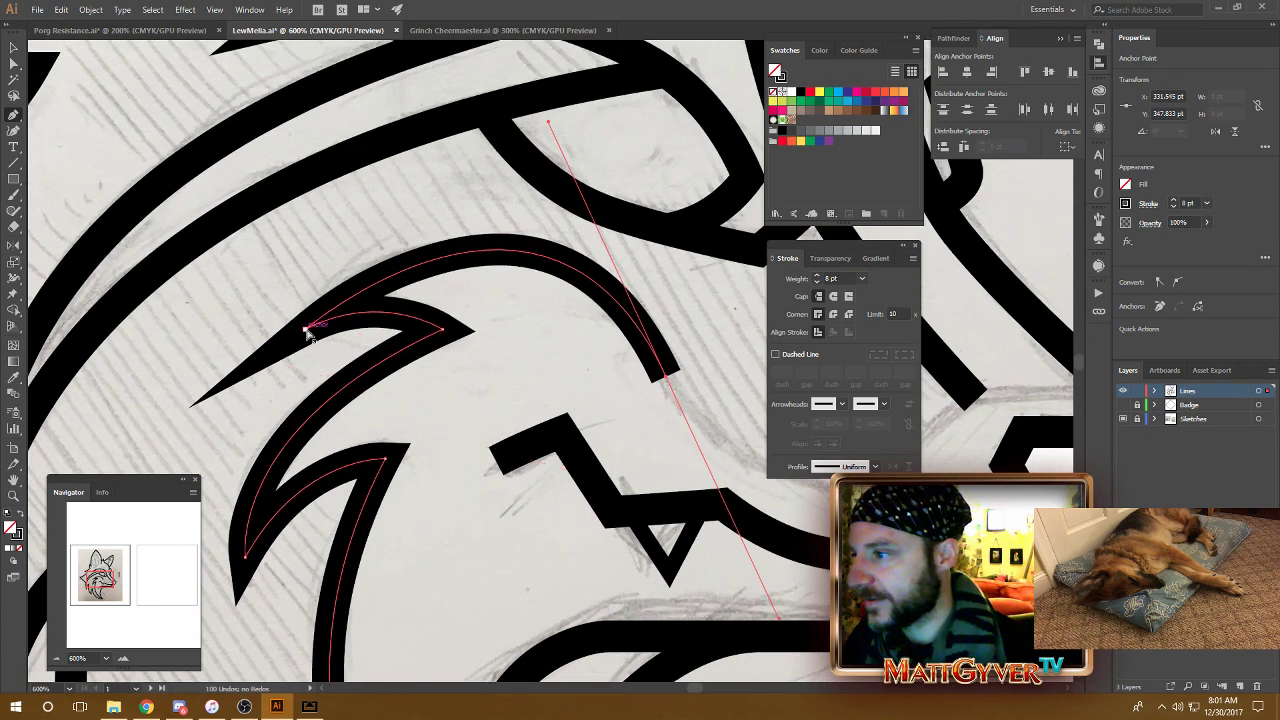
{"action": "key", "text": "ctrl+z"}
{"action": "key", "text": "ctrl+shift+z"}
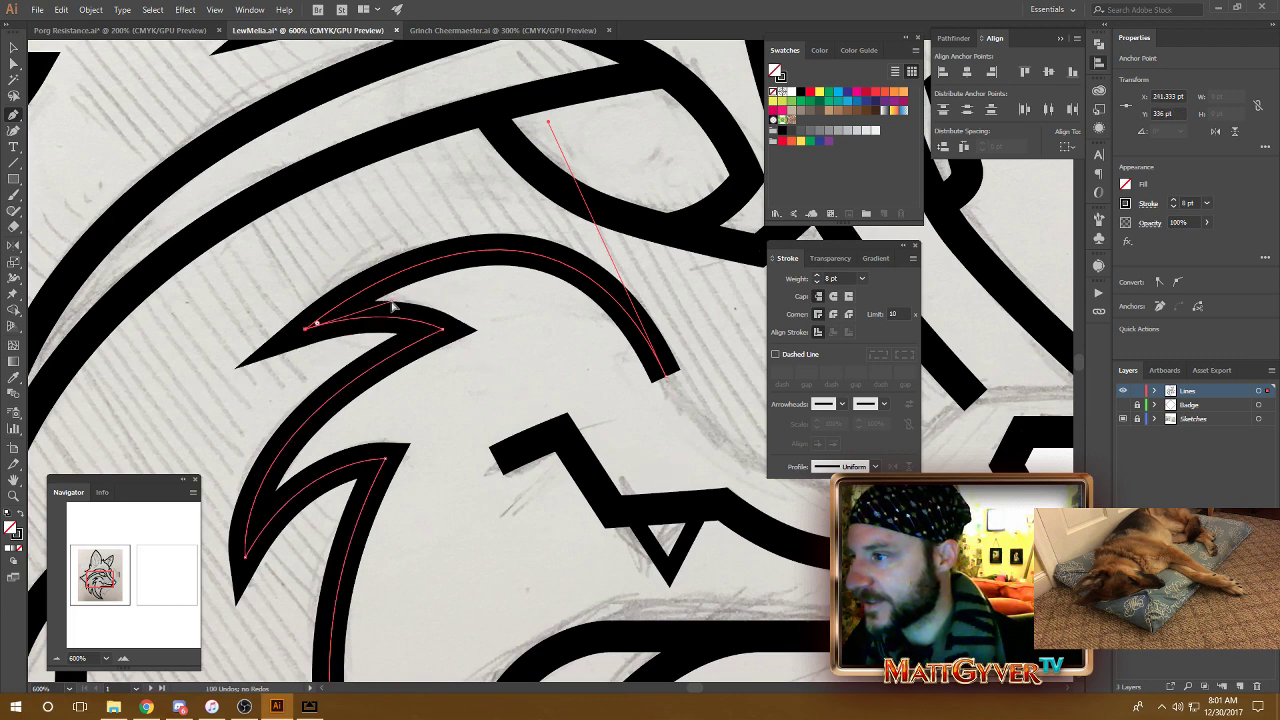
{"action": "key", "text": "ctrl+z"}
{"action": "key", "text": "ctrl+shift+z"}
{"action": "key", "text": "ctrl+z"}
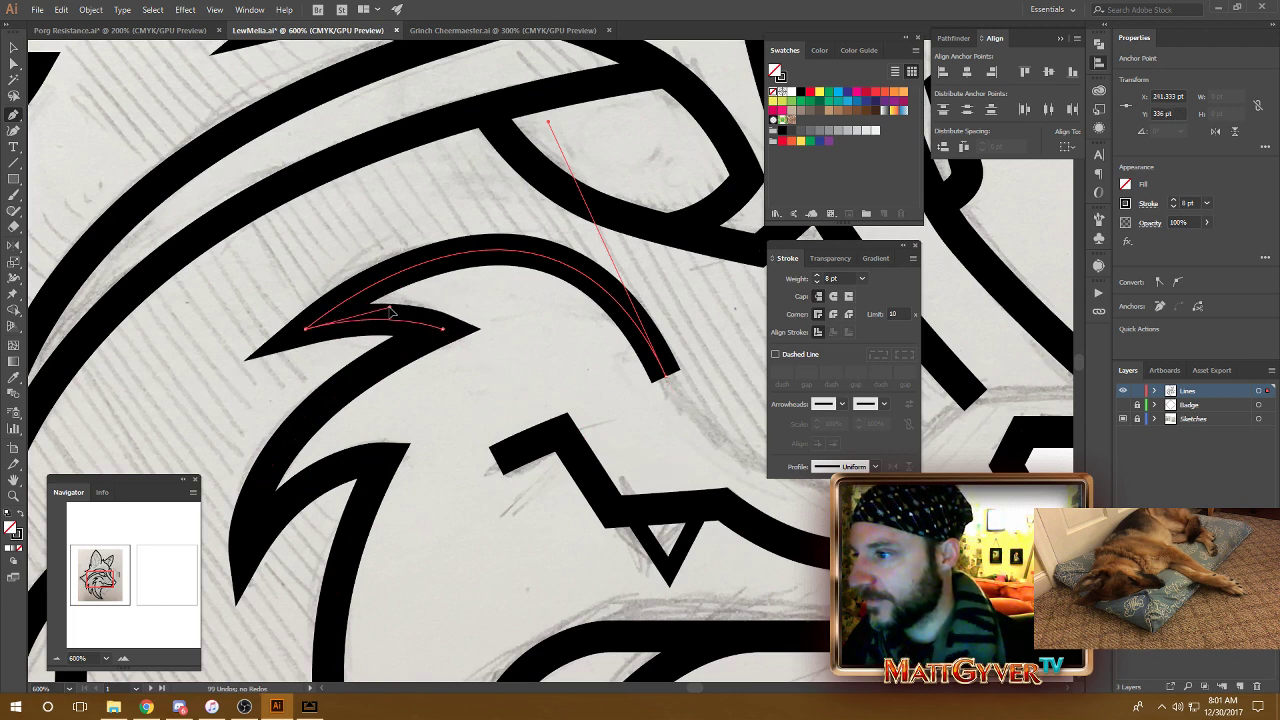
{"action": "key", "text": "ctrl+shift+z"}
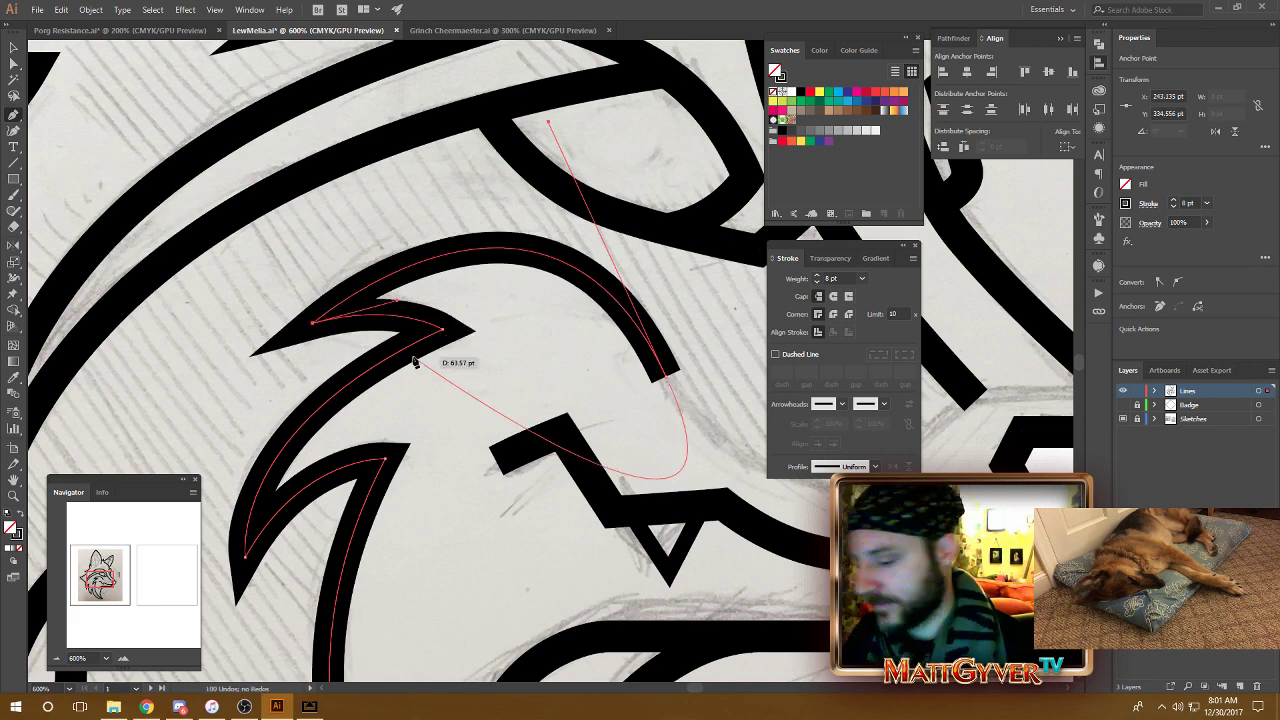
Step: Nudge the upper tuft's tip anchor slightly left and up in outline view, then return to the preview
{"action": "key", "text": "ctrl+y"}
{"action": "key", "text": "Left"}
{"action": "key", "text": "Up"}
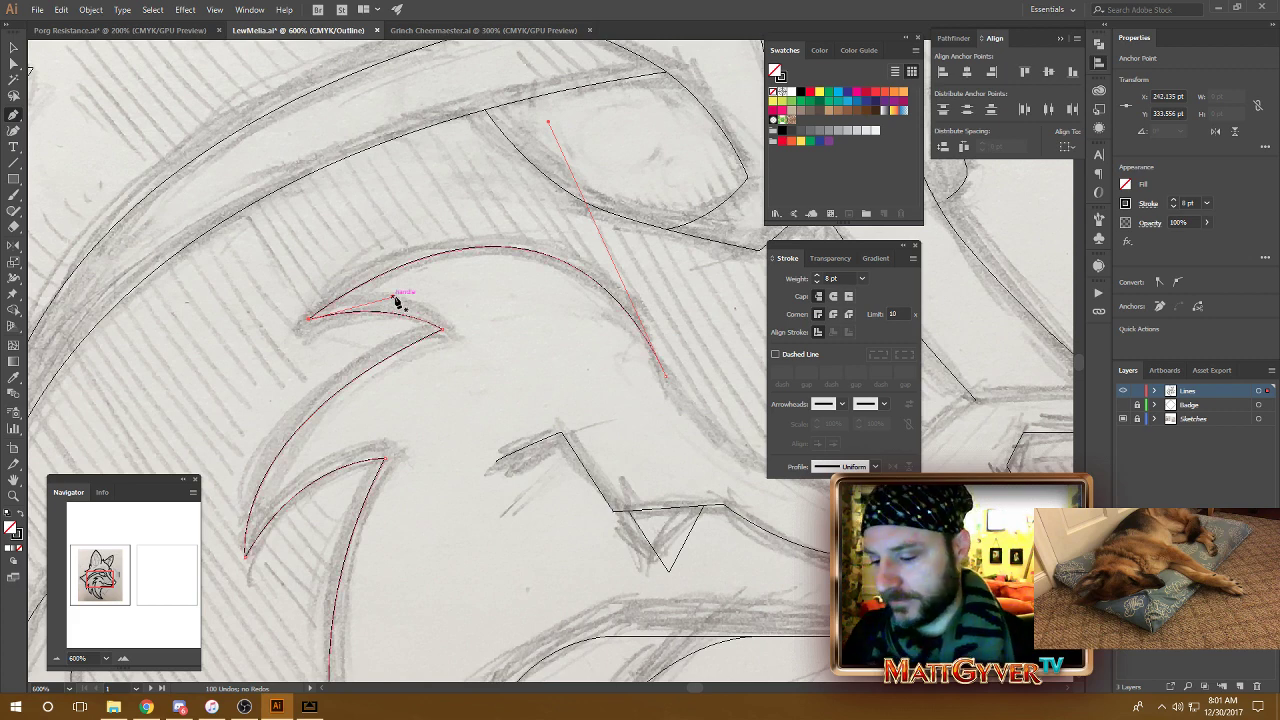
{"action": "key", "text": "ctrl+y"}
Step: Fine-tune the curve handle at the upper tuft's tip, comparing the changes by undoing and redoing
{"action": "key", "text": "ctrl+z"}
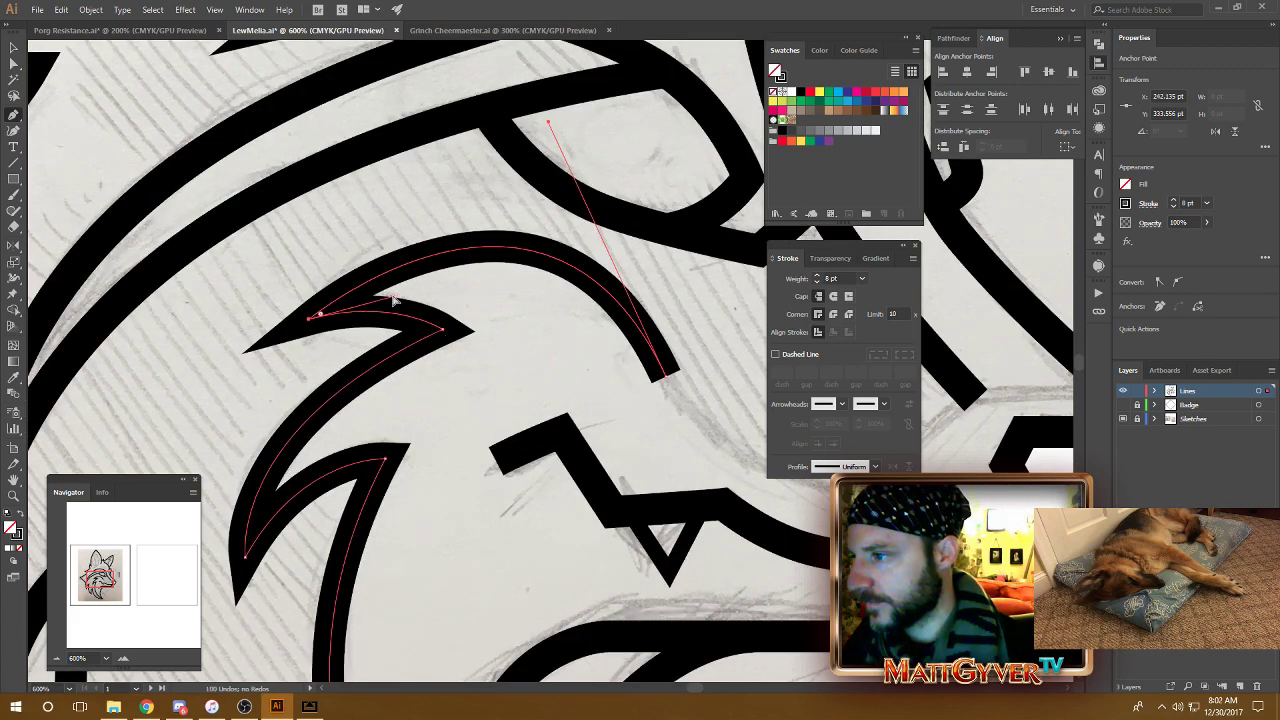
{"action": "key", "text": "ctrl+z"}
{"action": "key", "text": "ctrl+shift+z"}
{"action": "key", "text": "ctrl+z"}
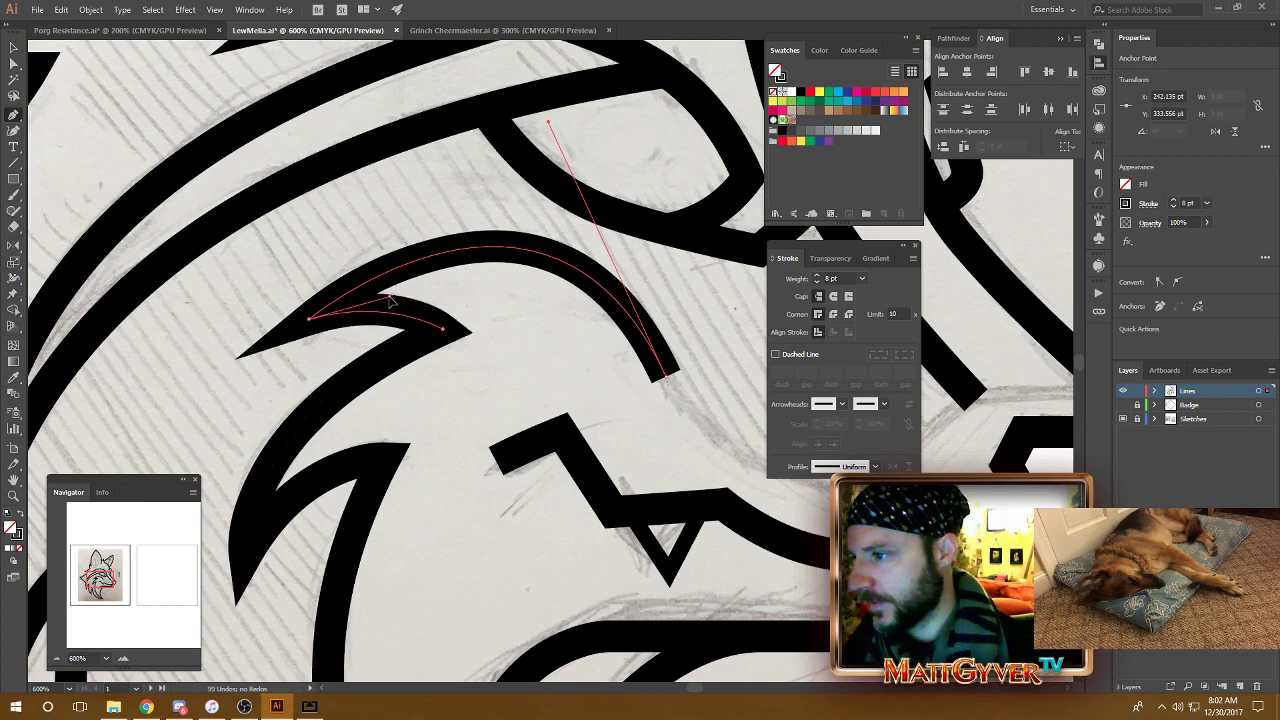
{"action": "key", "text": "ctrl+shift+z"}
{"action": "key", "text": "ctrl+z"}
{"action": "key", "text": "ctrl+shift+z"}
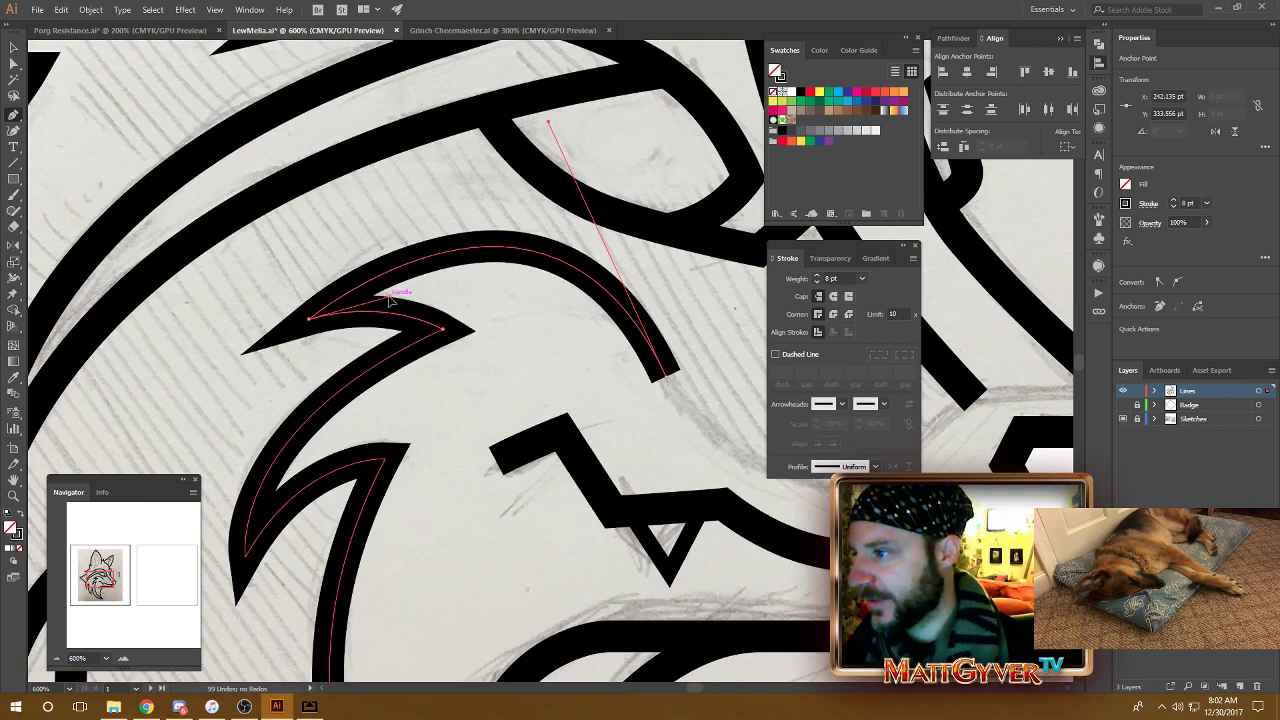
{"action": "key", "text": "ctrl+z"}
{"action": "key", "text": "ctrl+shift+z"}
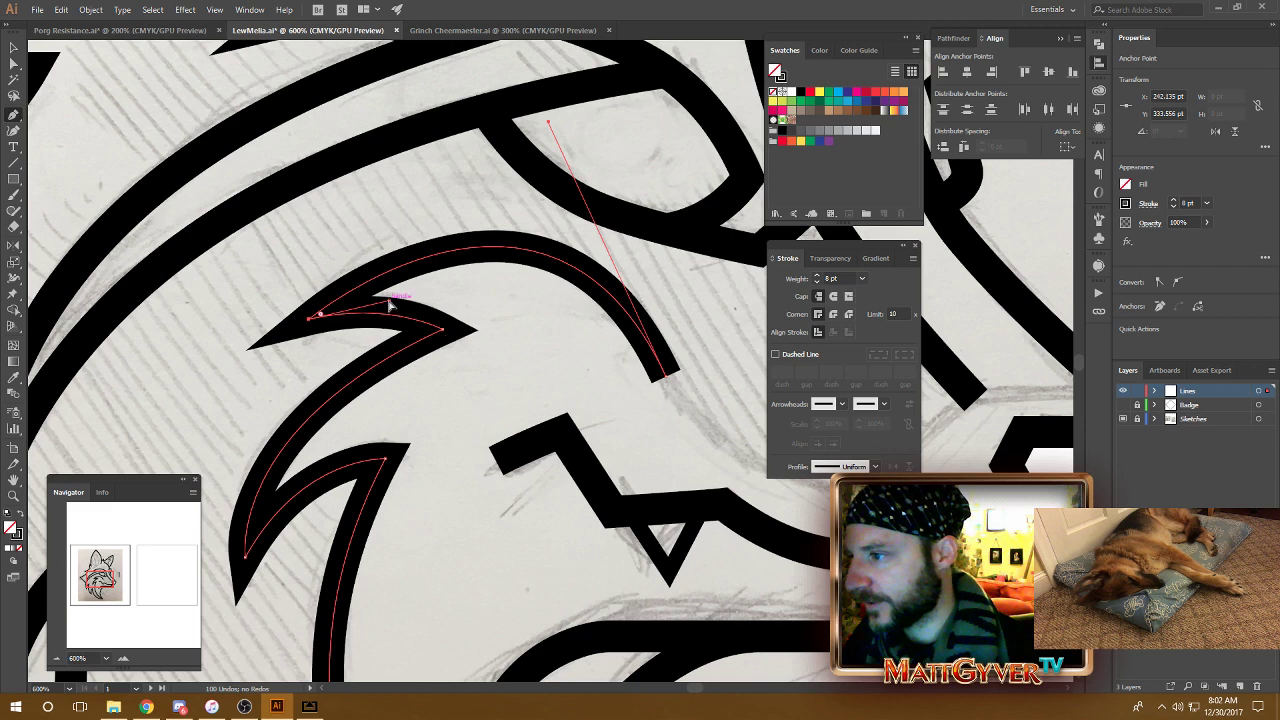
{"action": "left_click_drag", "start_coordinate": [390, 300], "coordinate": [393, 297]}
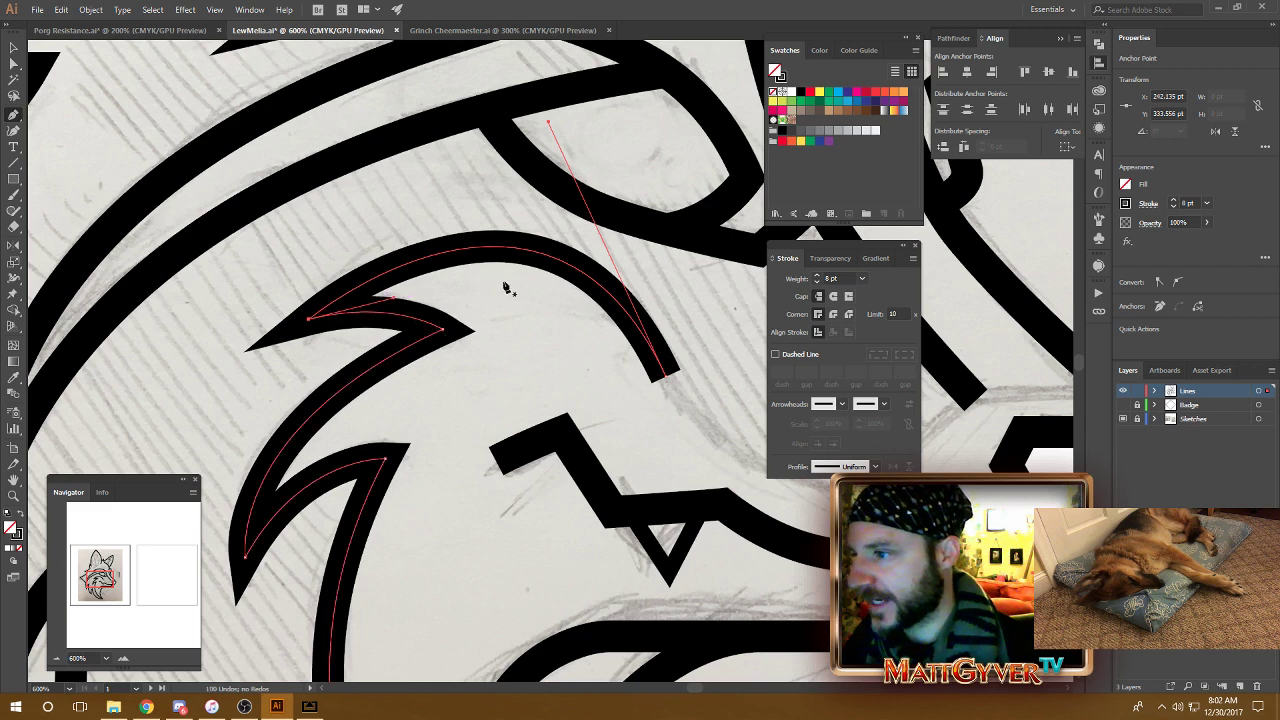
{"action": "left_click_drag", "start_coordinate": [532, 243], "coordinate": [307, 174]}
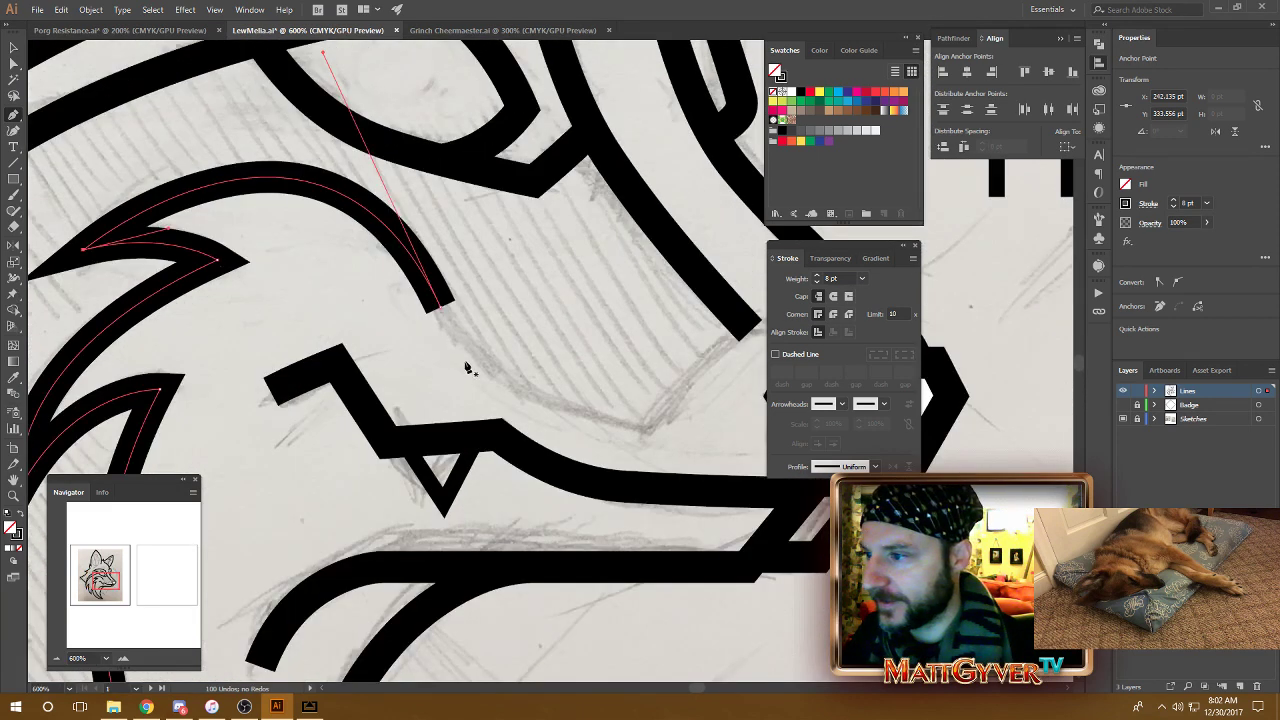
{"action": "left_click", "coordinate": [441, 308]}
{"action": "left_click_drag", "start_coordinate": [525, 333], "coordinate": [439, 276]}
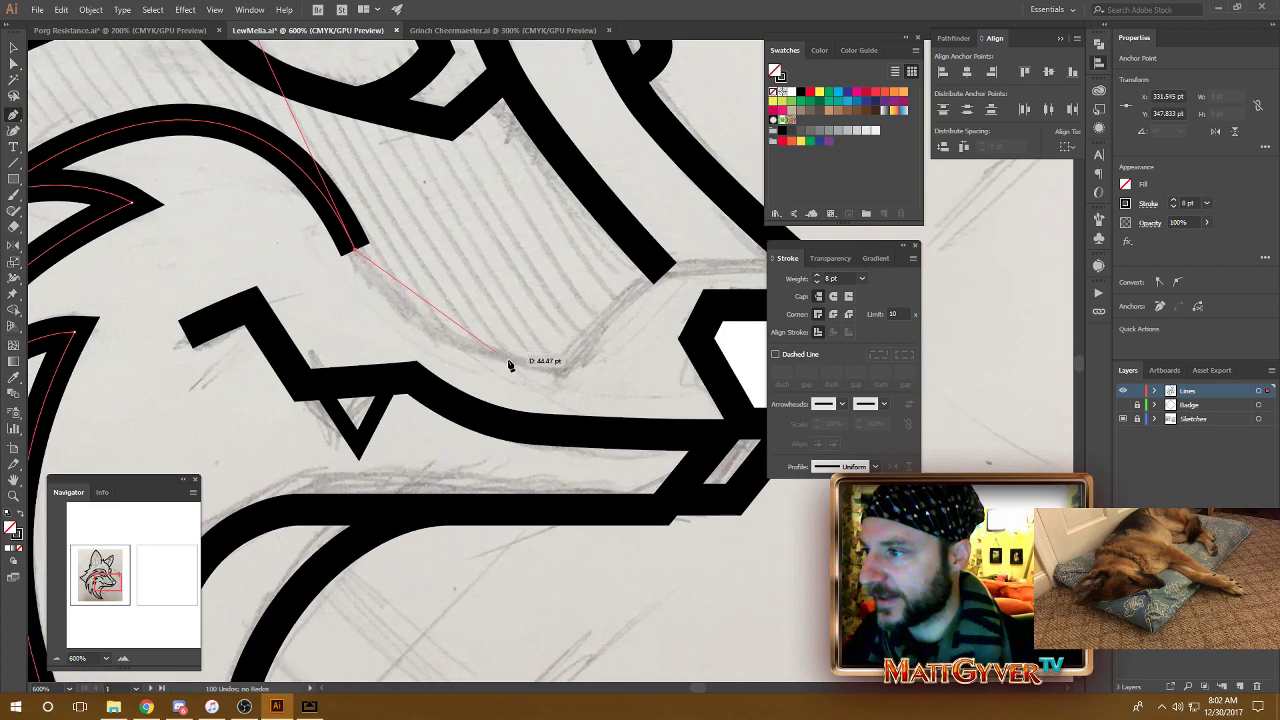
{"action": "left_click", "coordinate": [563, 377]}
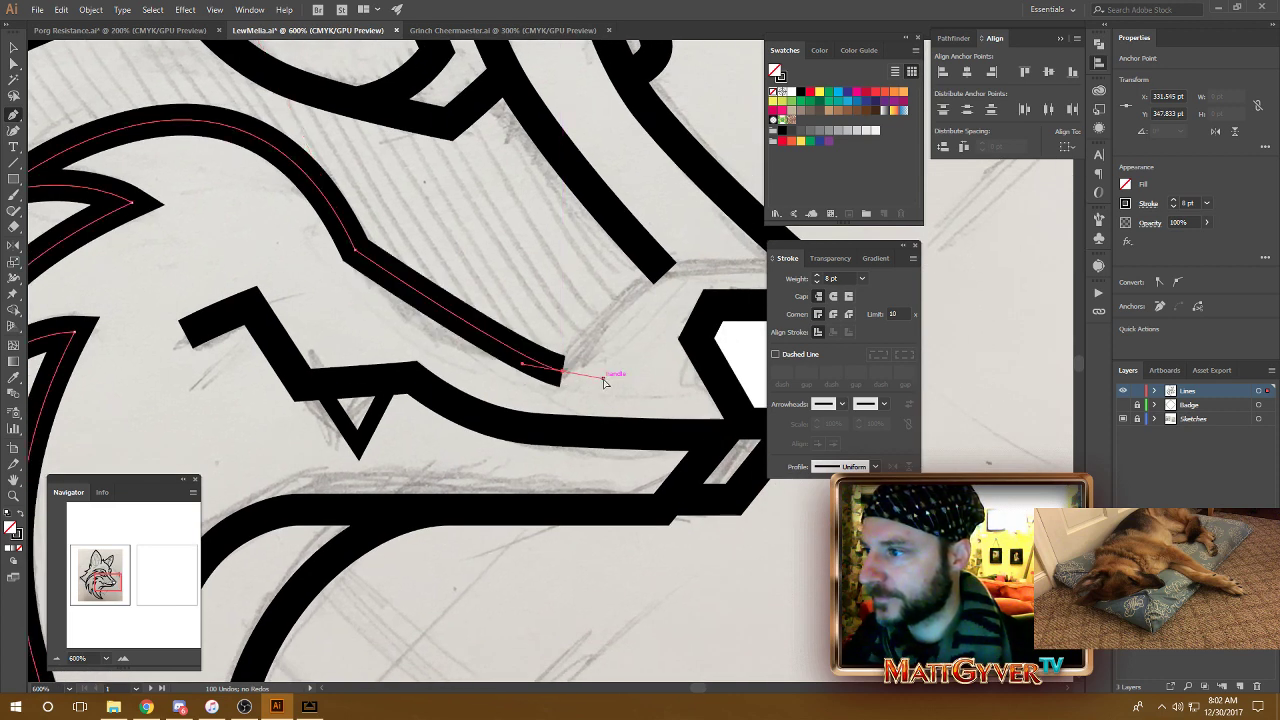
{"action": "key", "text": "ctrl+z"}
Step: Extend the cheek arc from its lower end with a smooth curve to the sketched muzzle corner, and refine the starting handle
{"action": "left_click_drag", "start_coordinate": [355, 256], "coordinate": [378, 296]}
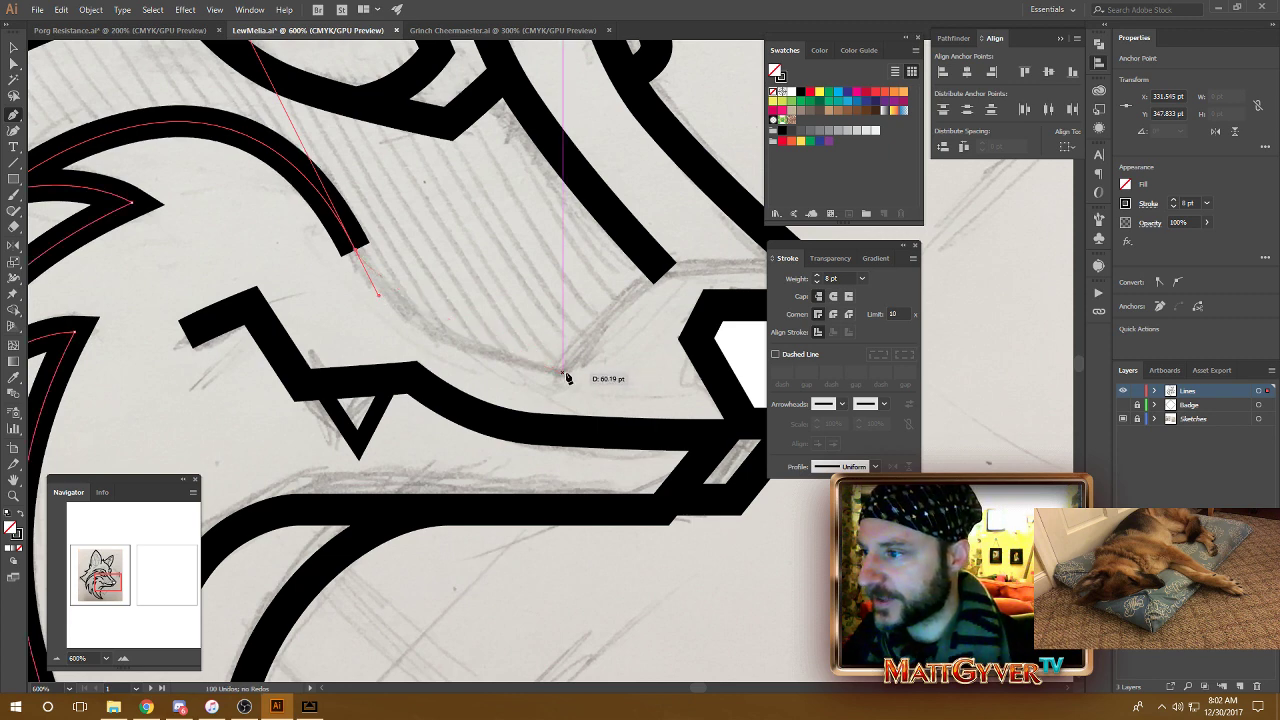
{"action": "left_click_drag", "start_coordinate": [564, 372], "coordinate": [661, 380]}
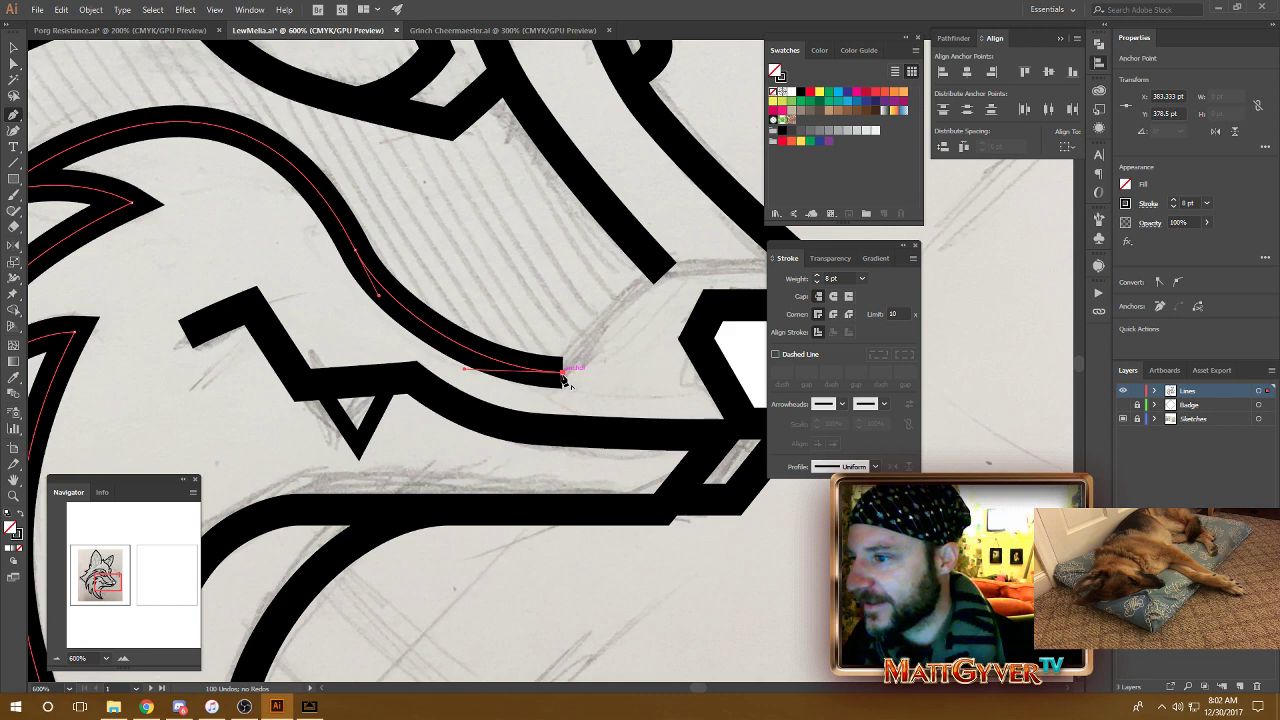
{"action": "left_click_drag", "start_coordinate": [379, 296], "coordinate": [387, 303]}
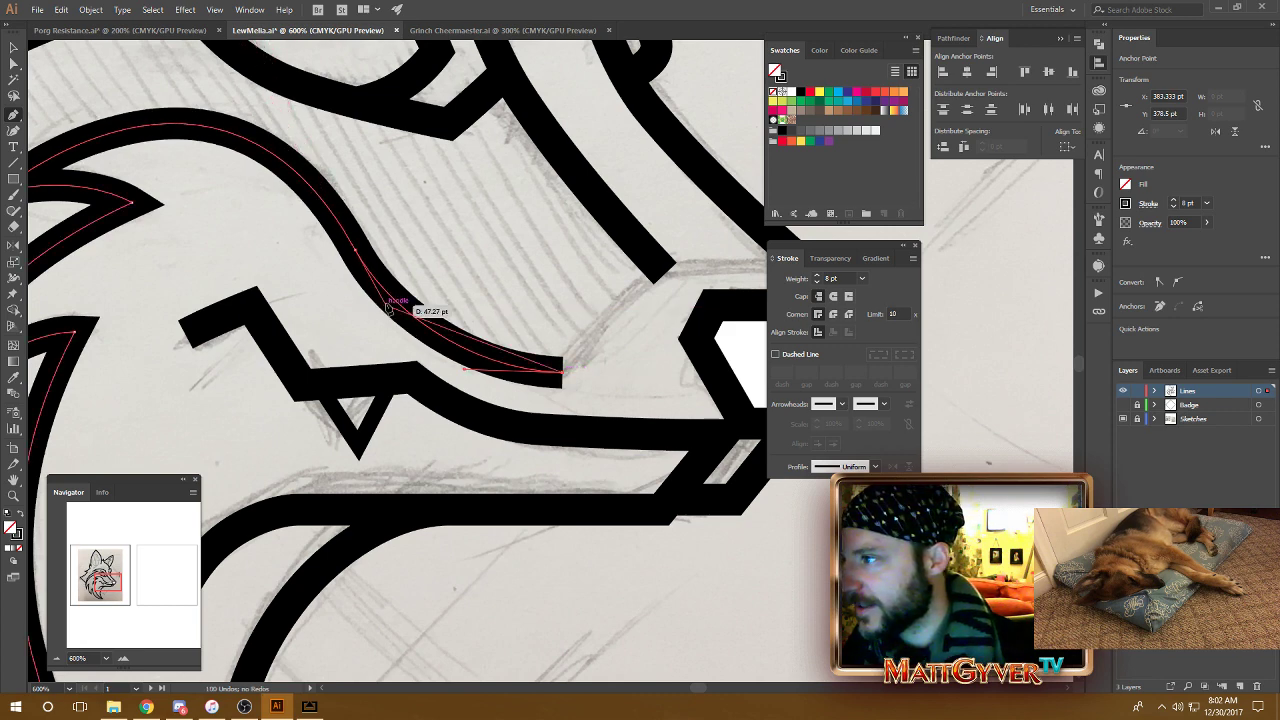
{"action": "left_click_drag", "start_coordinate": [477, 274], "coordinate": [371, 298]}
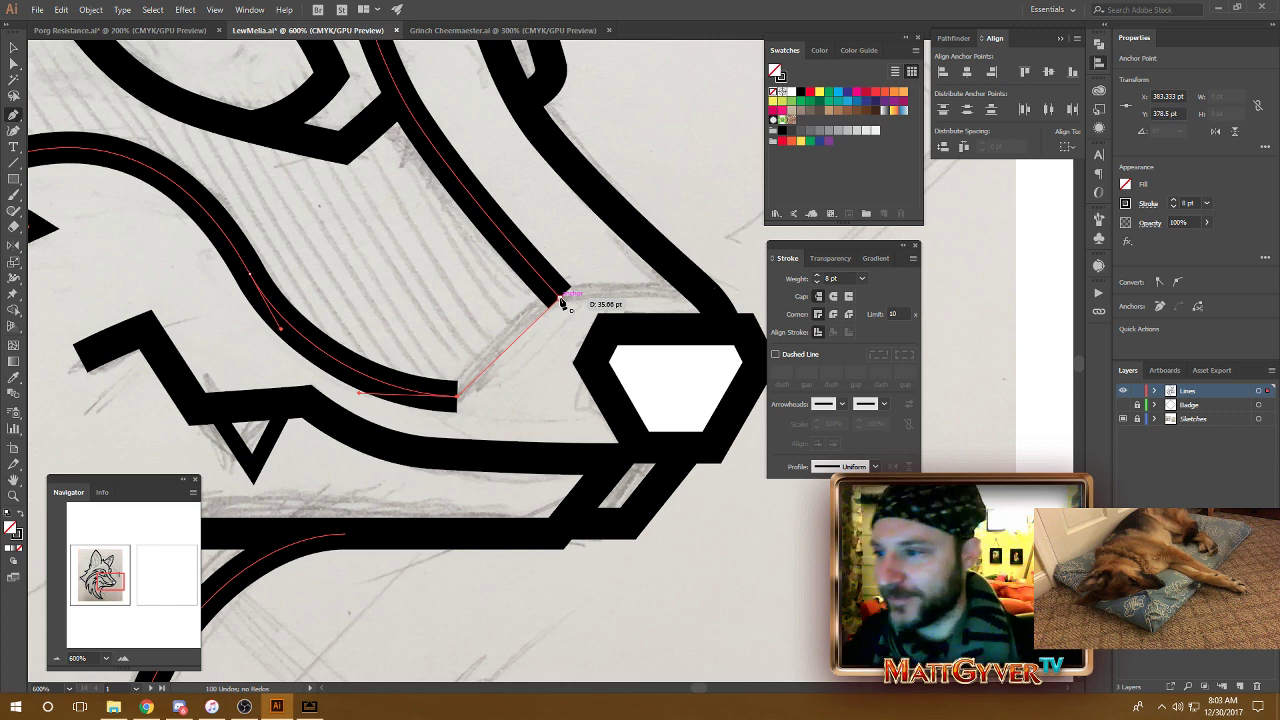
Step: Join the cheek line to the inner muzzle line's end with a straight segment, and draw a straight connecting line to the snout's outer contour
{"action": "left_click_drag", "start_coordinate": [555, 270], "coordinate": [527, 224]}
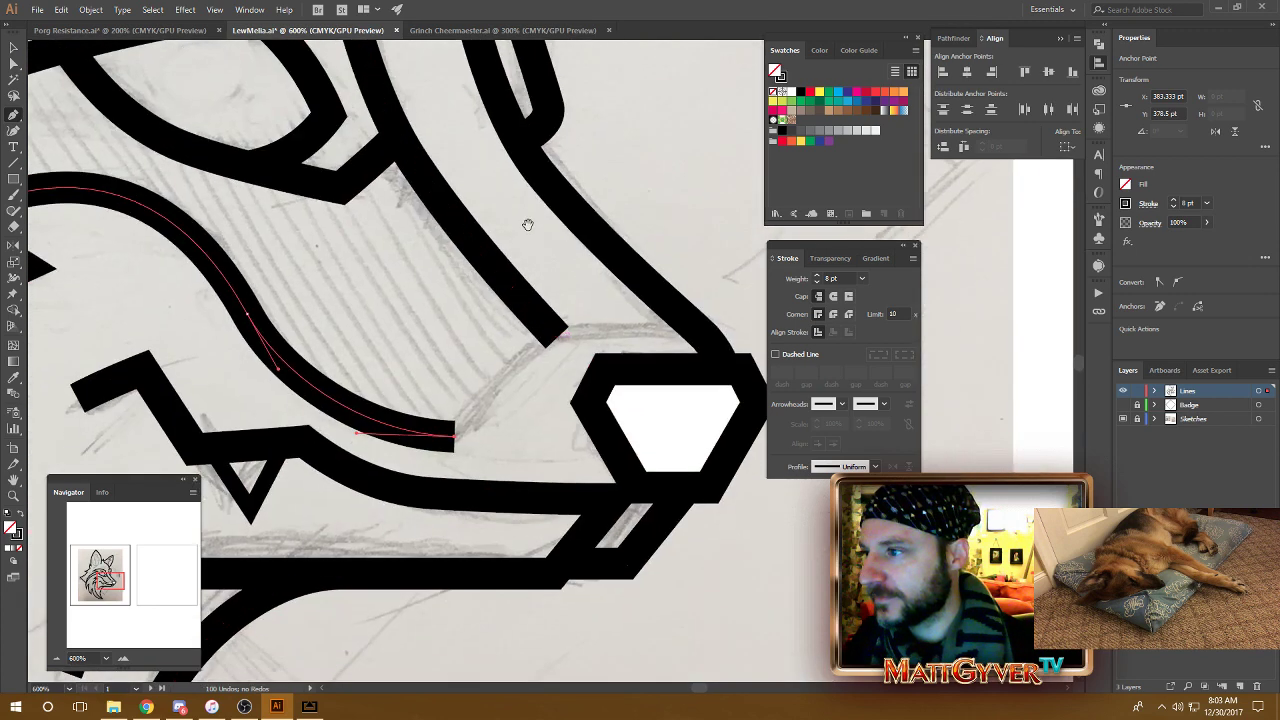
{"action": "left_click", "coordinate": [560, 336]}
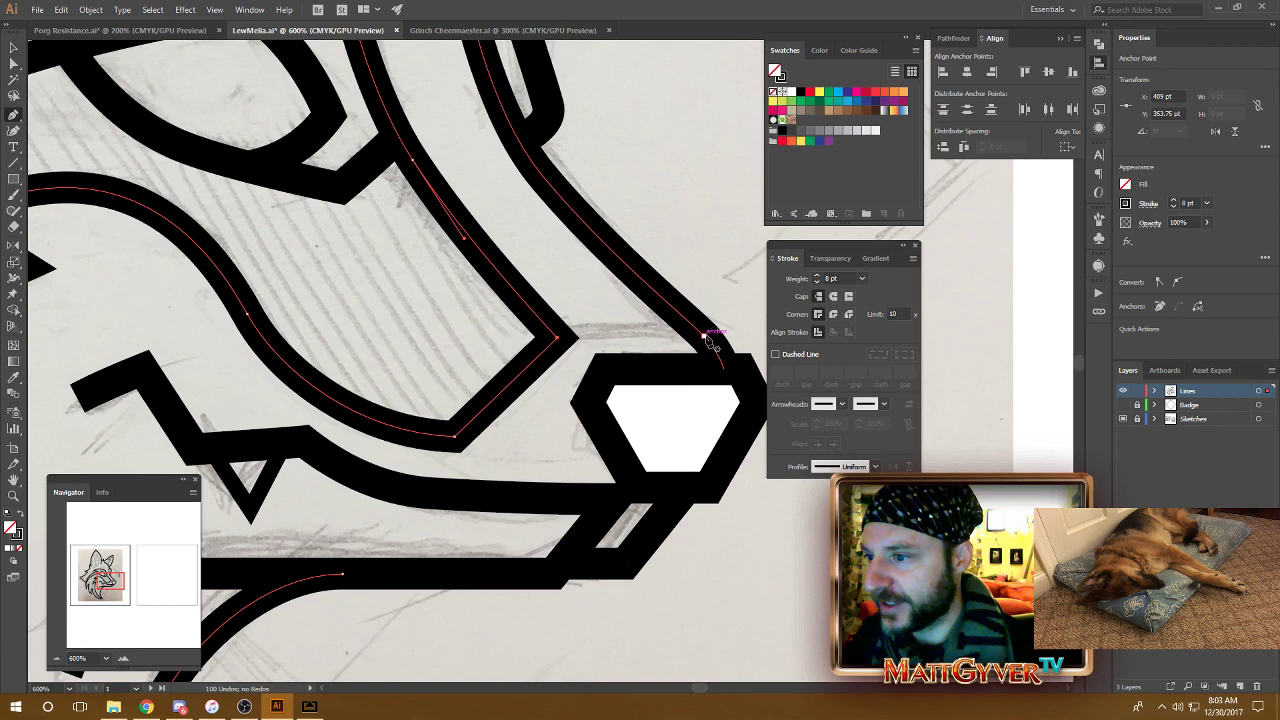
{"action": "left_click", "coordinate": [707, 340]}
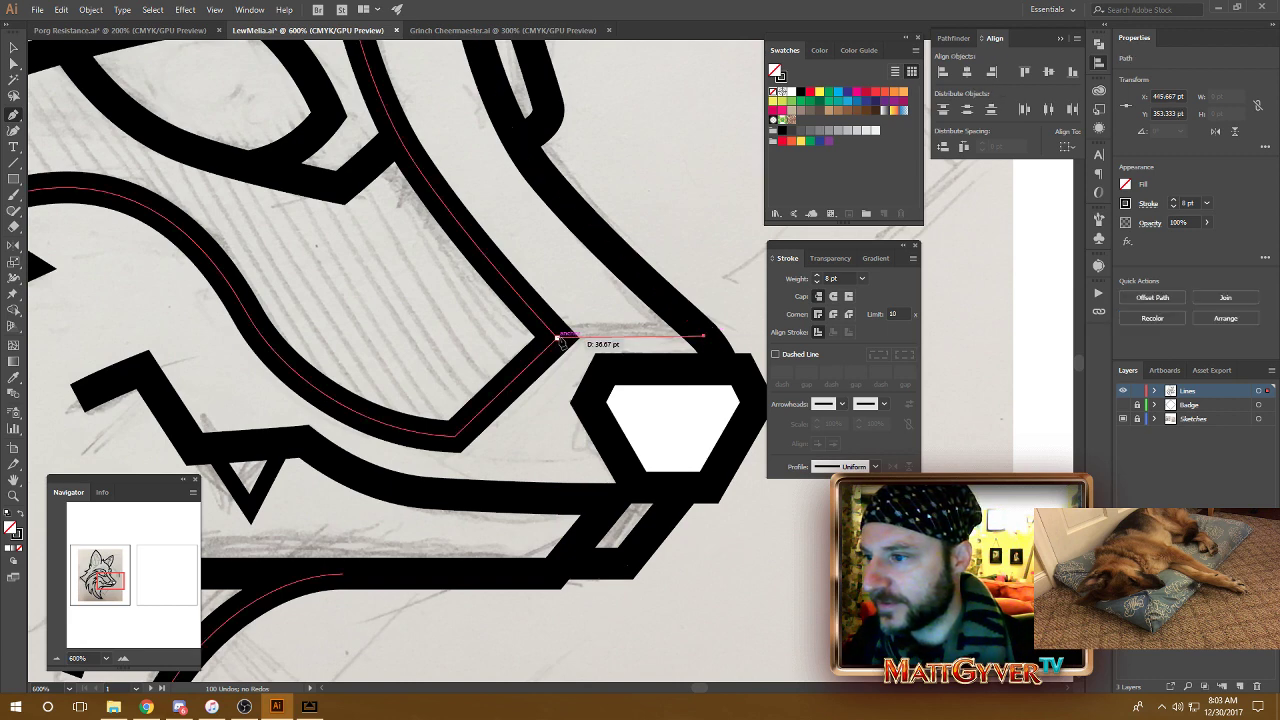
{"action": "left_click", "coordinate": [560, 338]}
{"action": "key", "text": "a"}
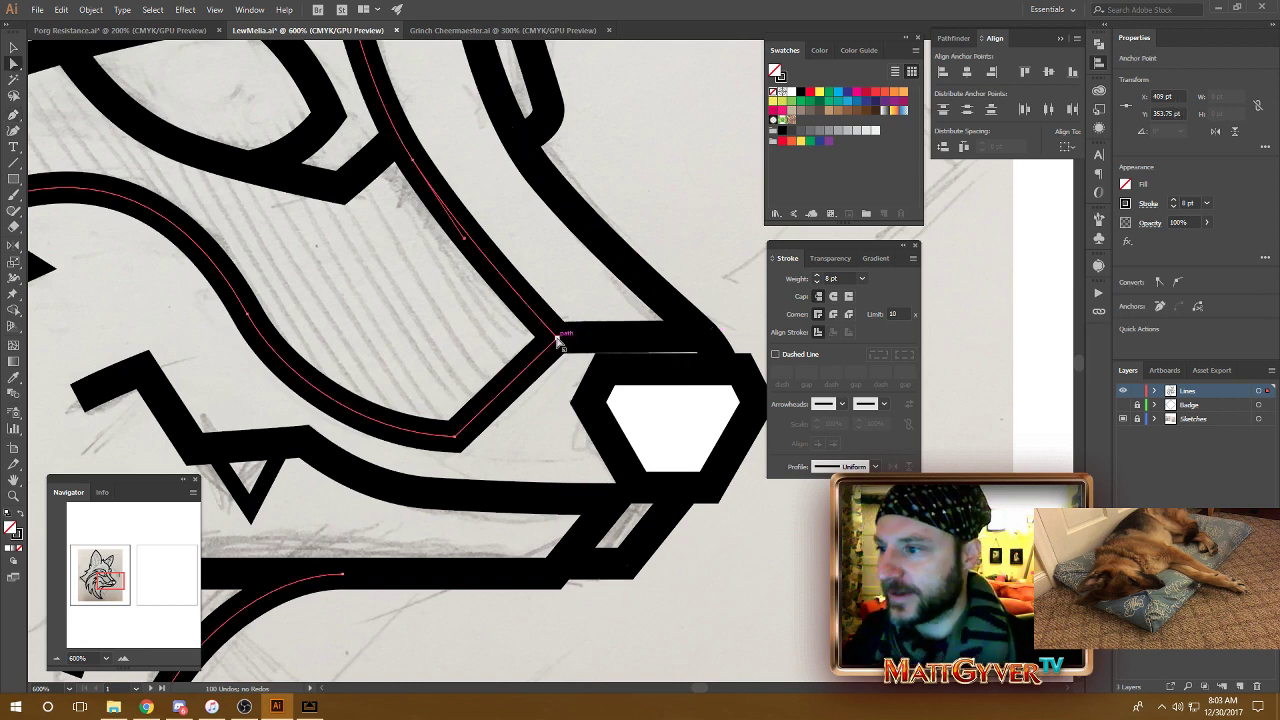
Step: Convert the anchor on the snout's outer contour where the connecting line meets it into a corner point
{"action": "left_click", "coordinate": [609, 339]}
{"action": "key", "text": "ctrl+minus"}
{"action": "key", "text": "ctrl+minus"}
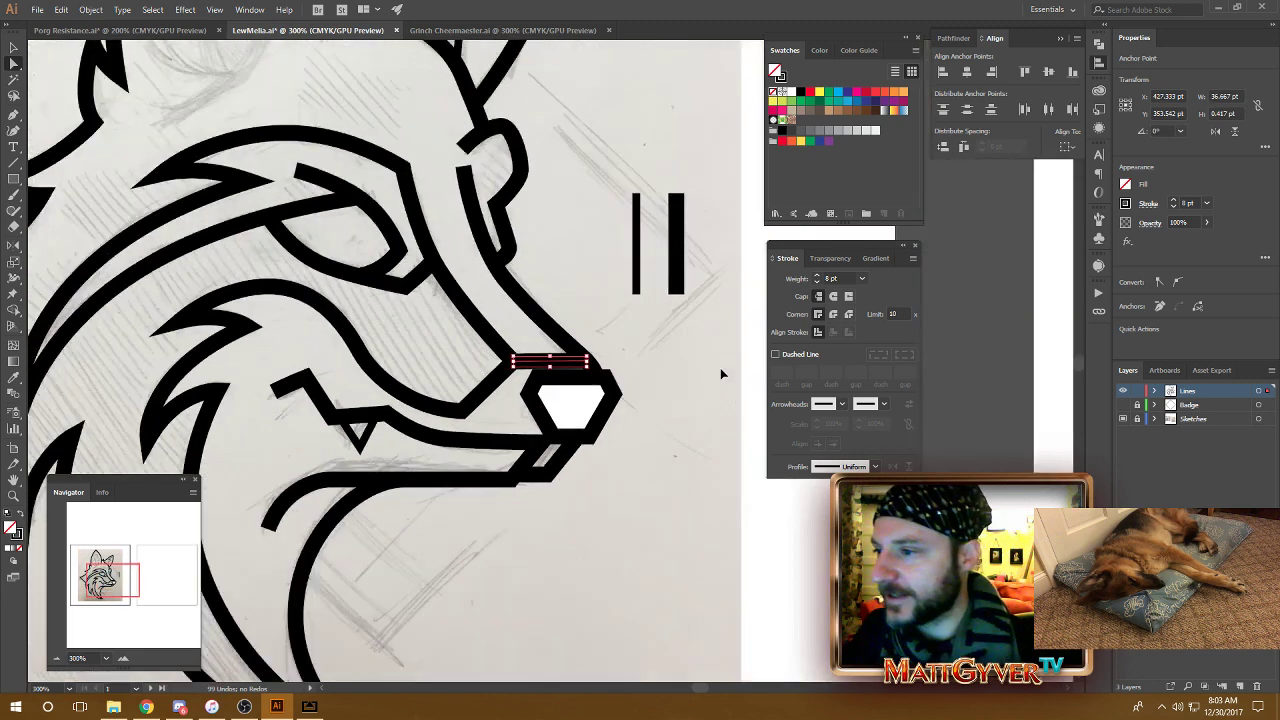
{"action": "key", "text": "ctrl+plus"}
{"action": "key", "text": "ctrl+plus"}
{"action": "left_click_drag", "start_coordinate": [628, 366], "coordinate": [622, 370]}
{"action": "left_click", "coordinate": [622, 371]}
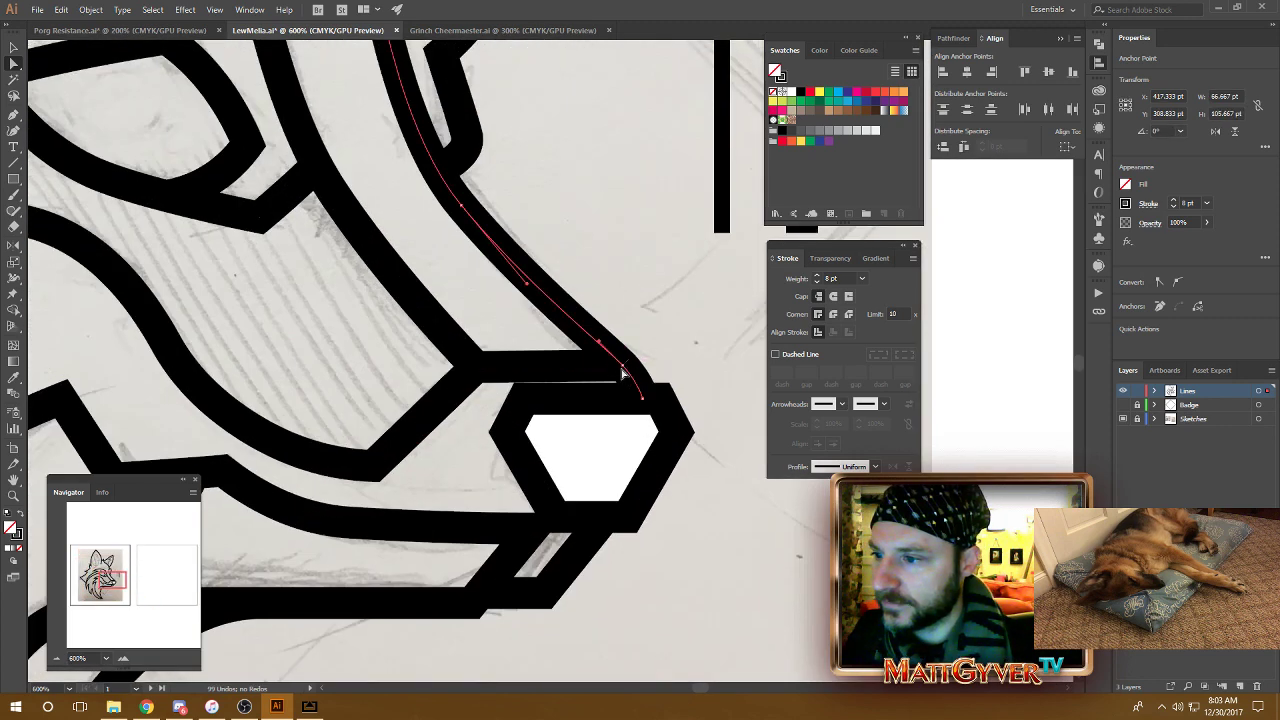
{"action": "left_click", "coordinate": [626, 366]}
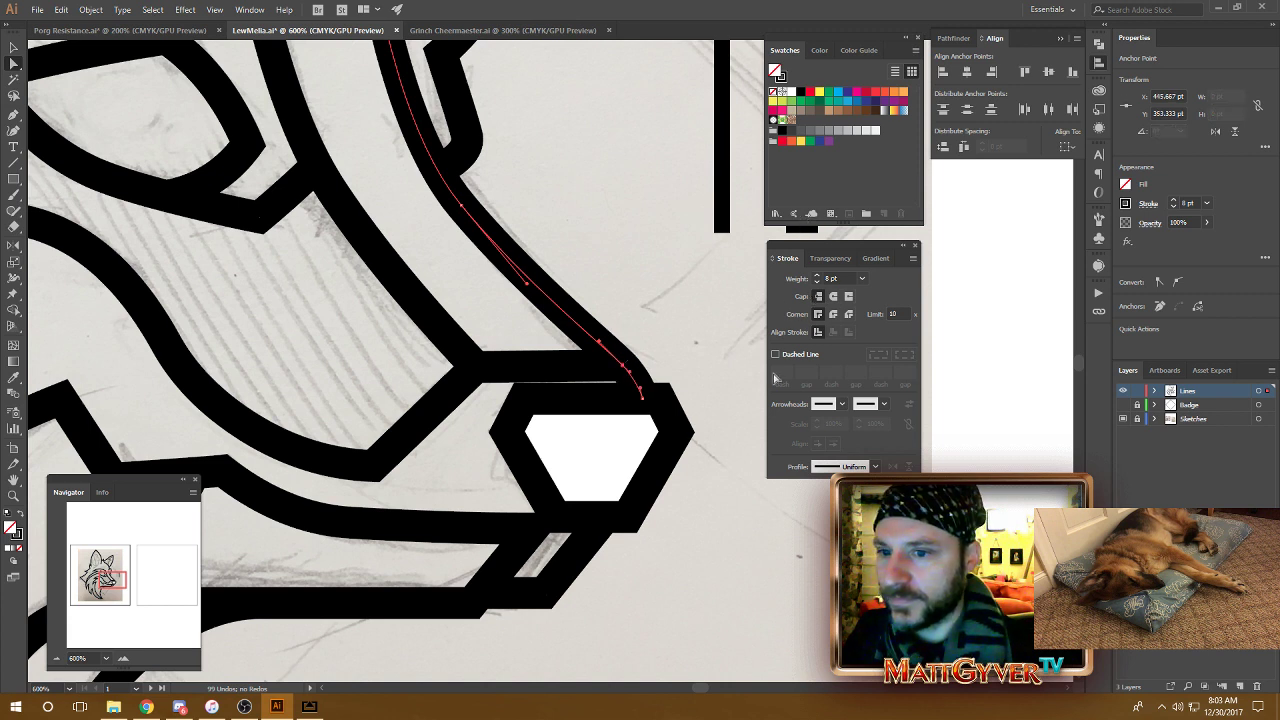
{"action": "left_click", "coordinate": [1159, 283]}
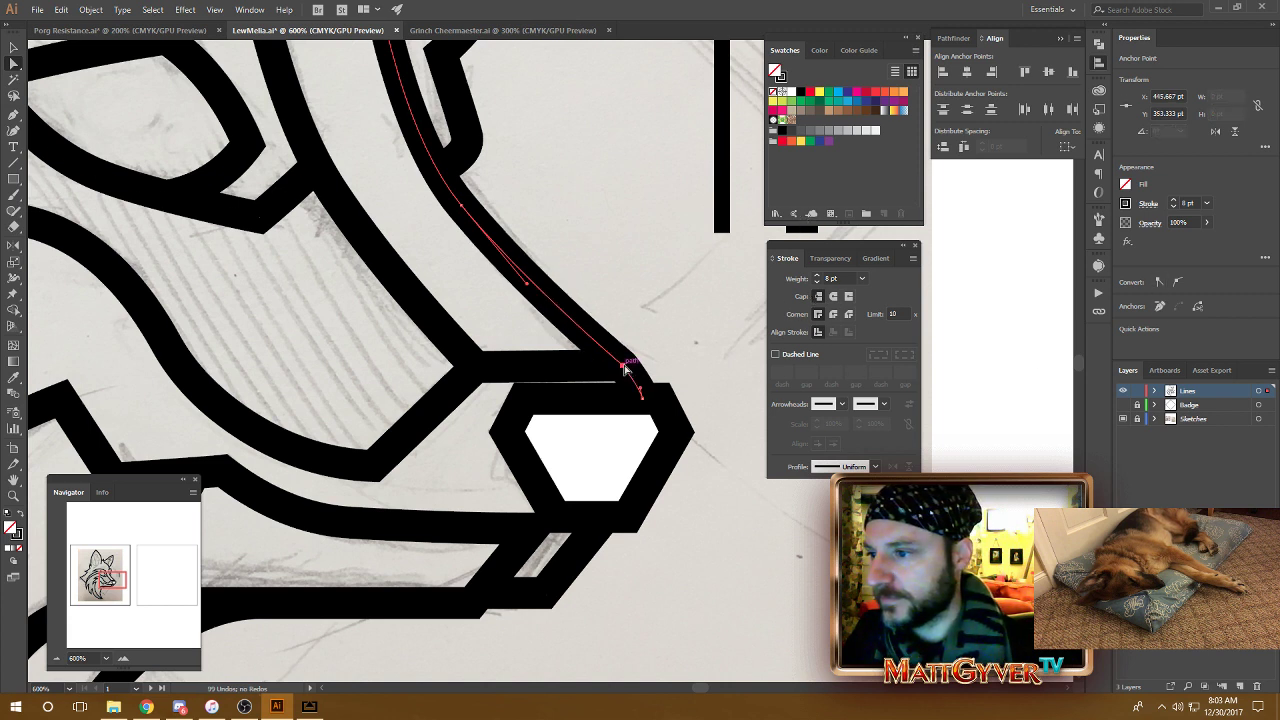
Step: Nudge the outer contour's corner anchor up and left to about X 441.7 pt, Y 346.3 pt
{"action": "key", "text": "Up"}
{"action": "key", "text": "Up"}
{"action": "key", "text": "Up"}
{"action": "key", "text": "Up"}
{"action": "key", "text": "Up"}
{"action": "key", "text": "Left"}
{"action": "key", "text": "Left"}
{"action": "key", "text": "Up"}
{"action": "key", "text": "Up"}
{"action": "key", "text": "Up"}
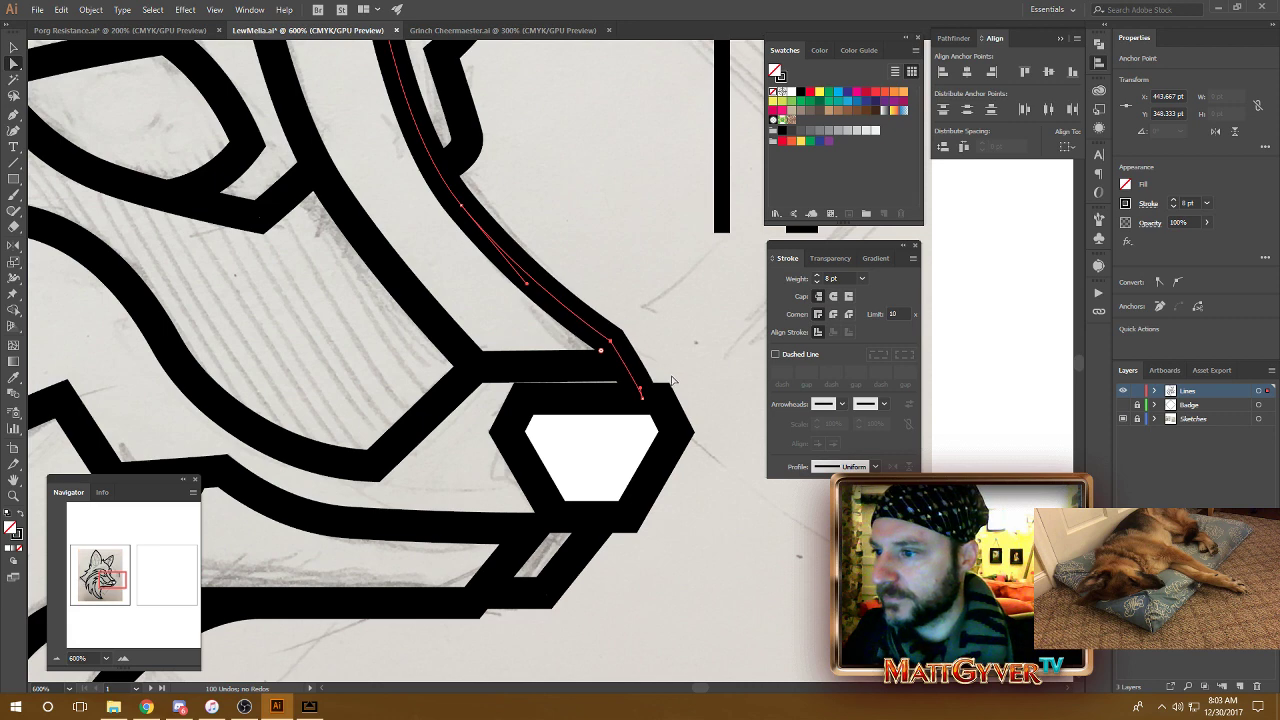
{"action": "key", "text": "Left"}
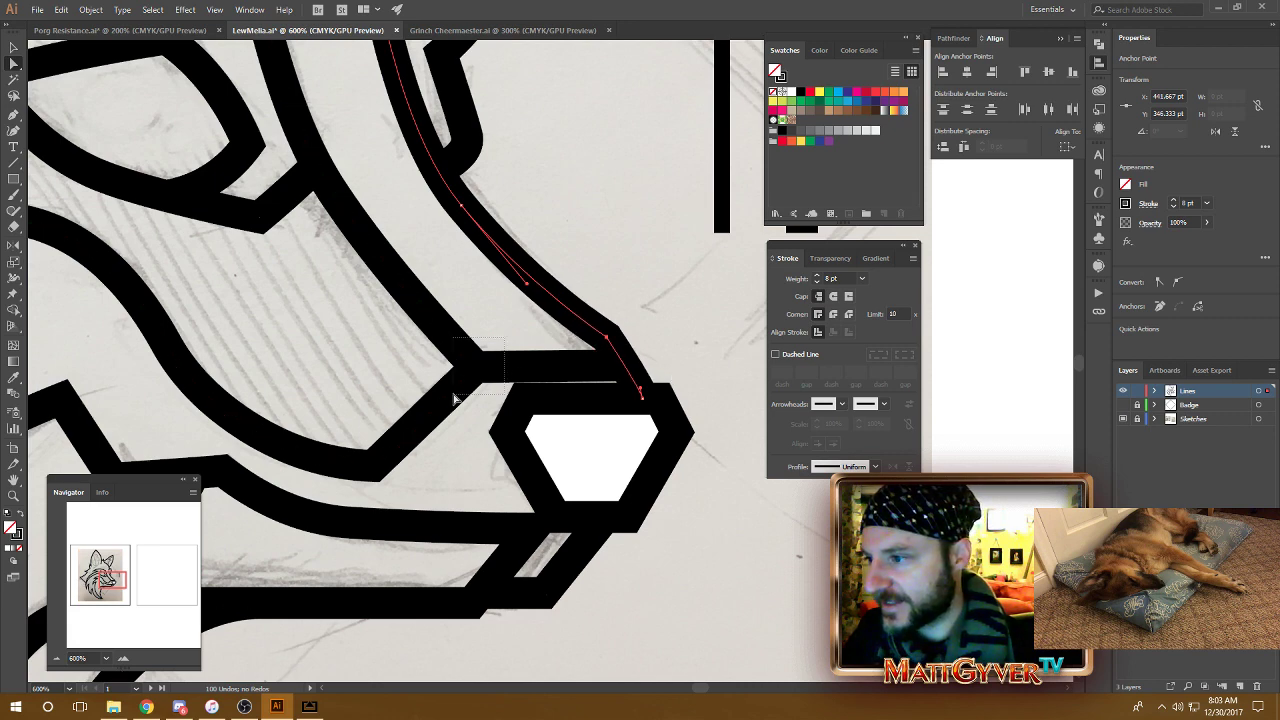
Step: Nudge the junction of the cheek and inner muzzle lines up and right, and raise the connecting line's nose-side end
{"action": "left_click", "coordinate": [454, 398]}
{"action": "key", "text": "Right"}
{"action": "key", "text": "Right"}
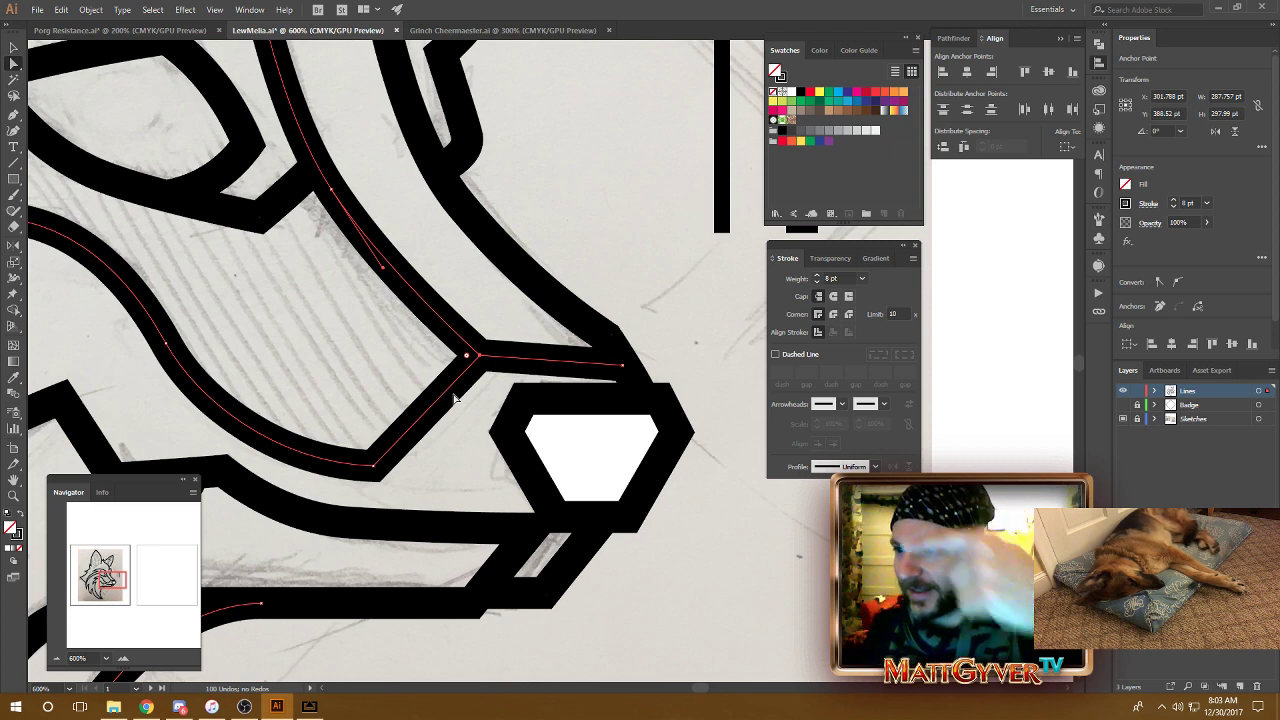
{"action": "left_click", "coordinate": [624, 366]}
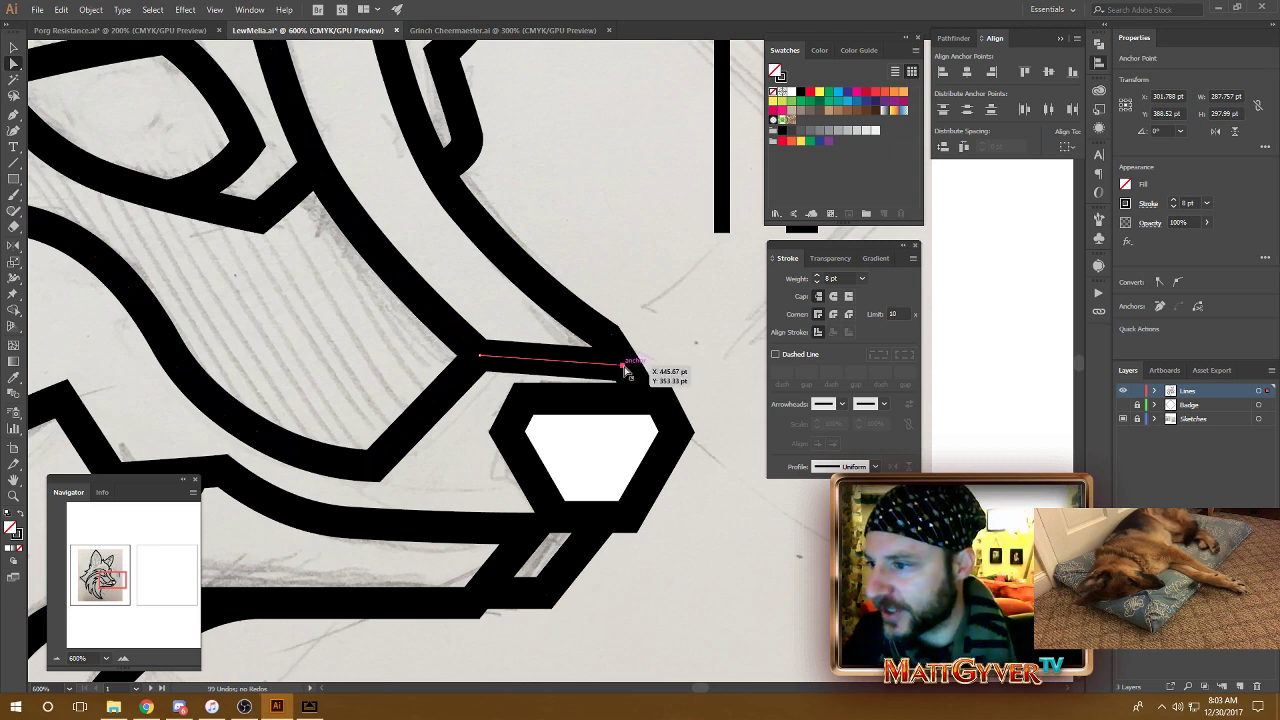
{"action": "key", "text": "Down"}
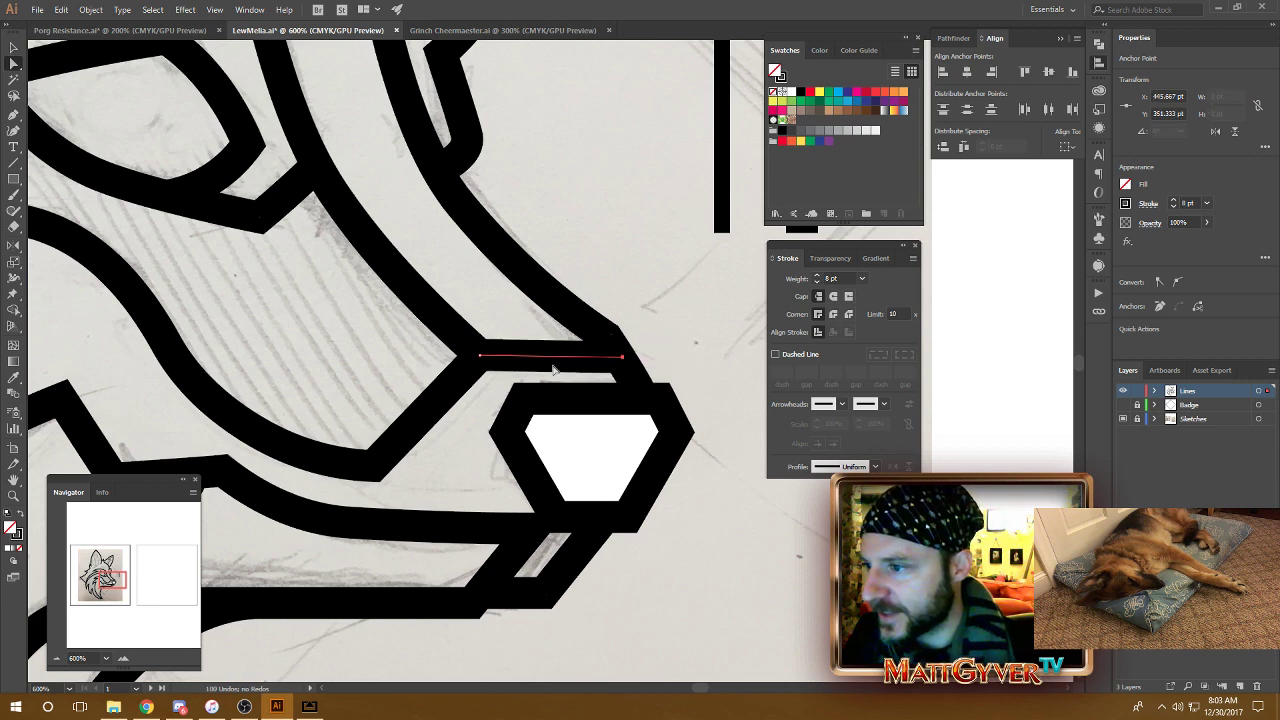
Step: Nudge the connecting line together with the joined muzzle corner up and slightly left towards the outer contour's corner
{"action": "left_click", "coordinate": [654, 366]}
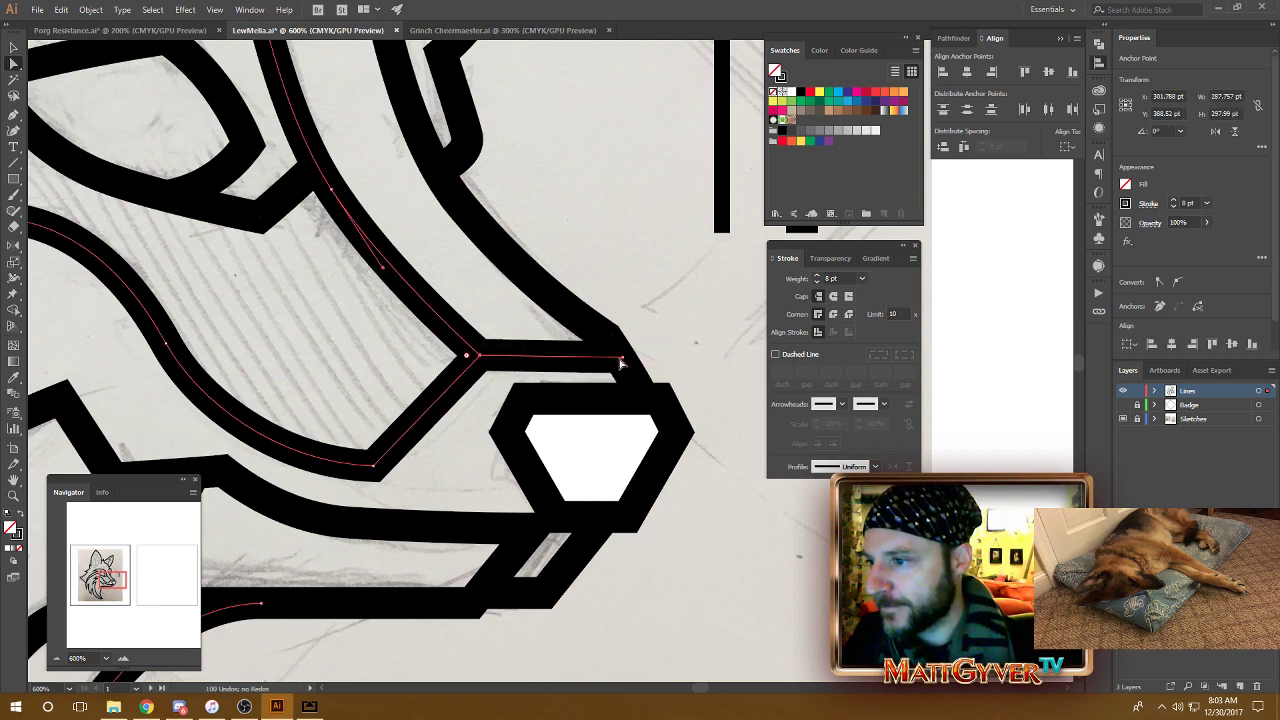
{"action": "key", "text": "Up"}
{"action": "key", "text": "Left"}
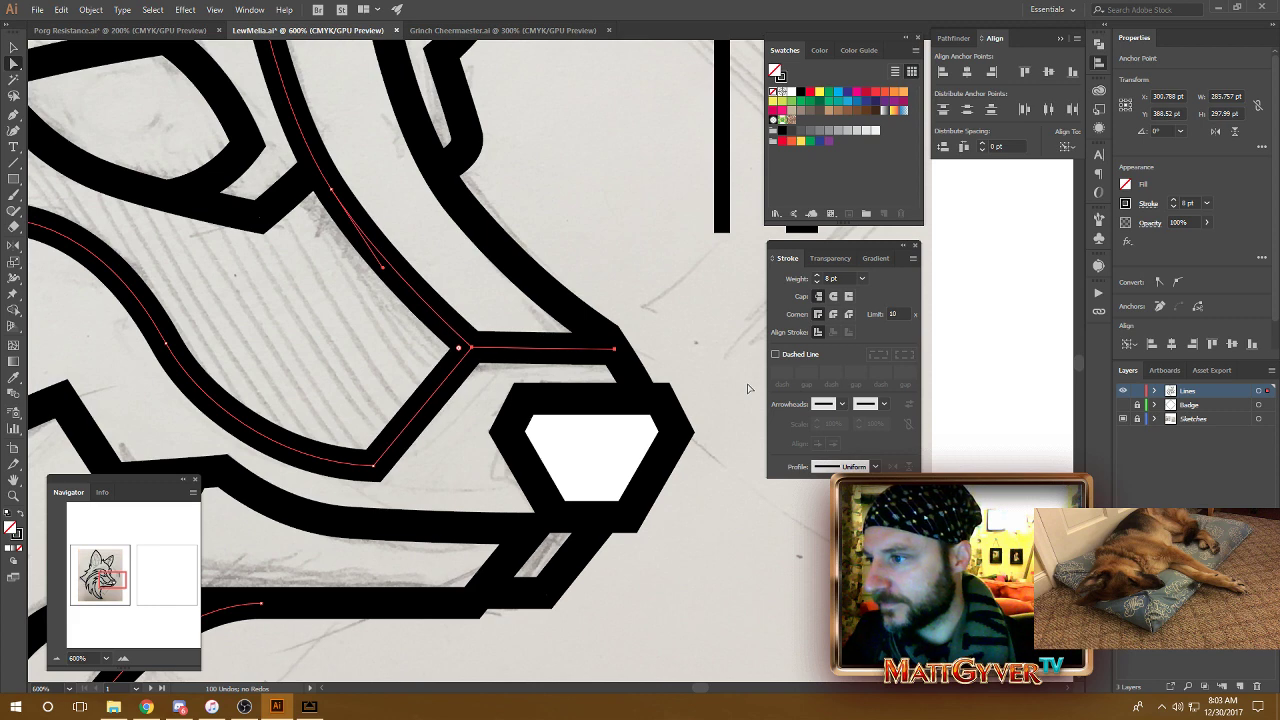
{"action": "key", "text": "Up"}
{"action": "key", "text": "Up"}
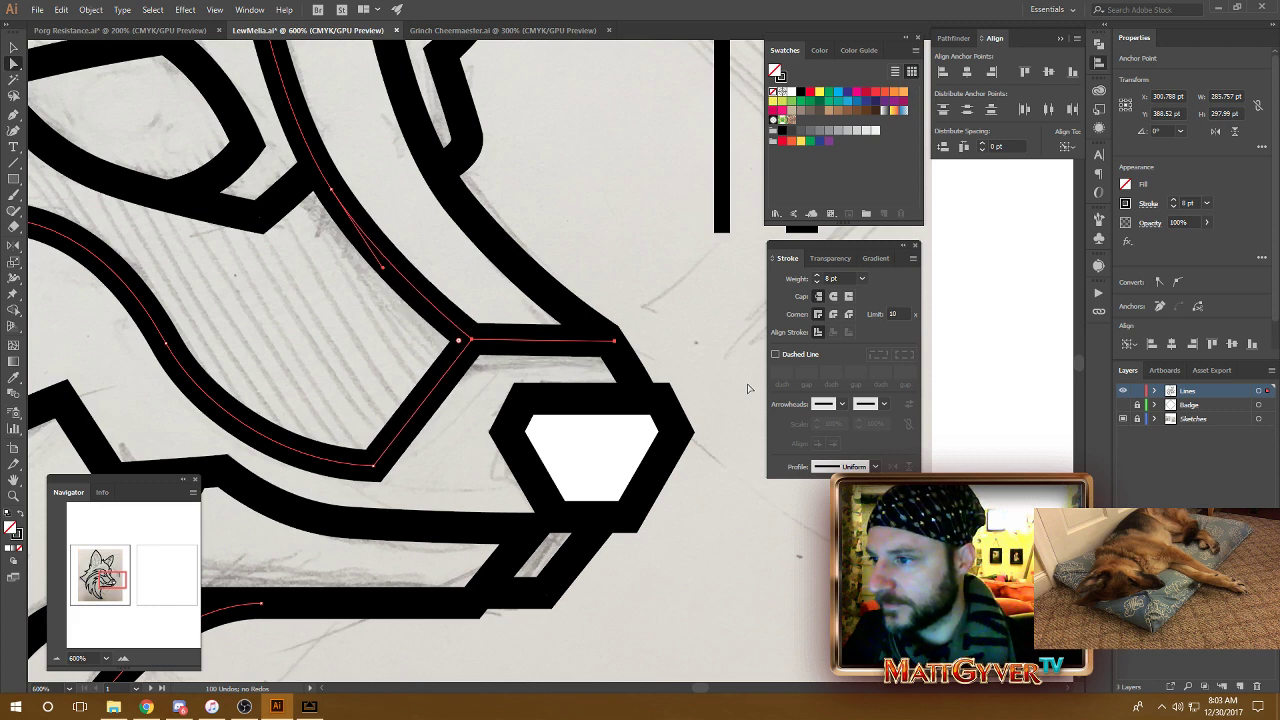
{"action": "key", "text": "Down"}
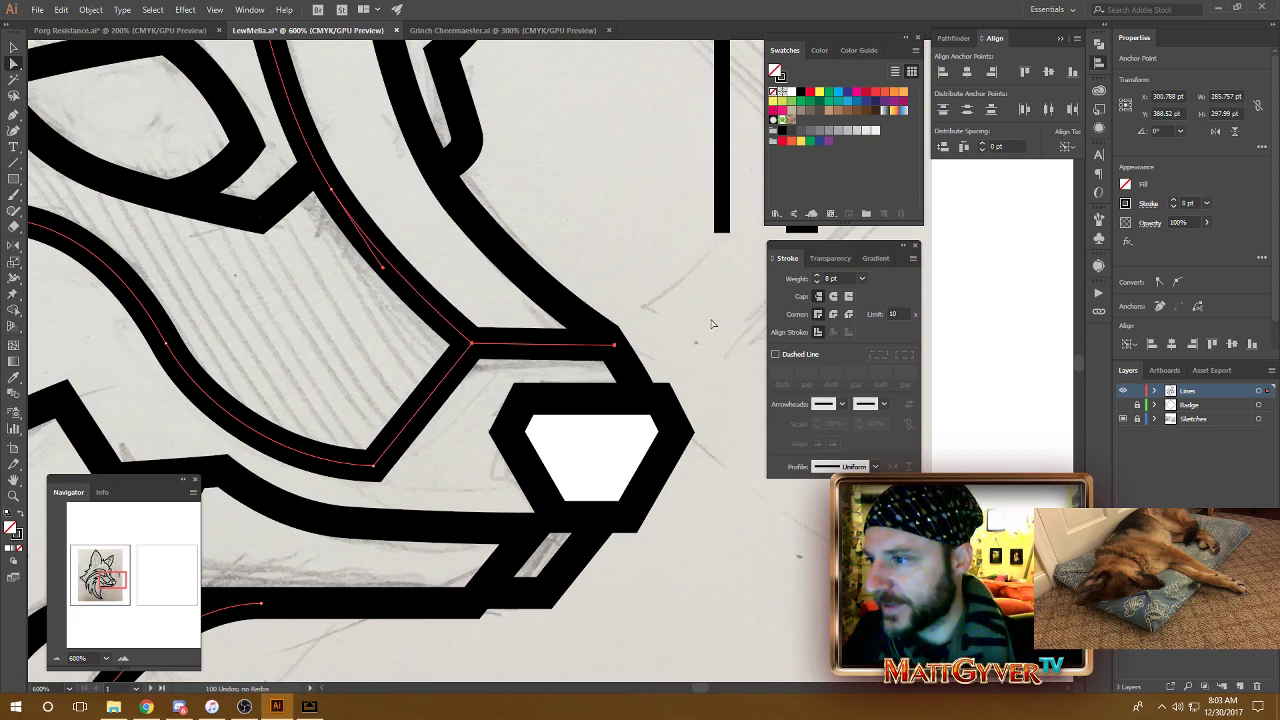
Step: Lower the connecting line's nose-side end slightly and try to align its two end anchors vertically
{"action": "left_click", "coordinate": [712, 324]}
{"action": "left_click", "coordinate": [505, 346]}
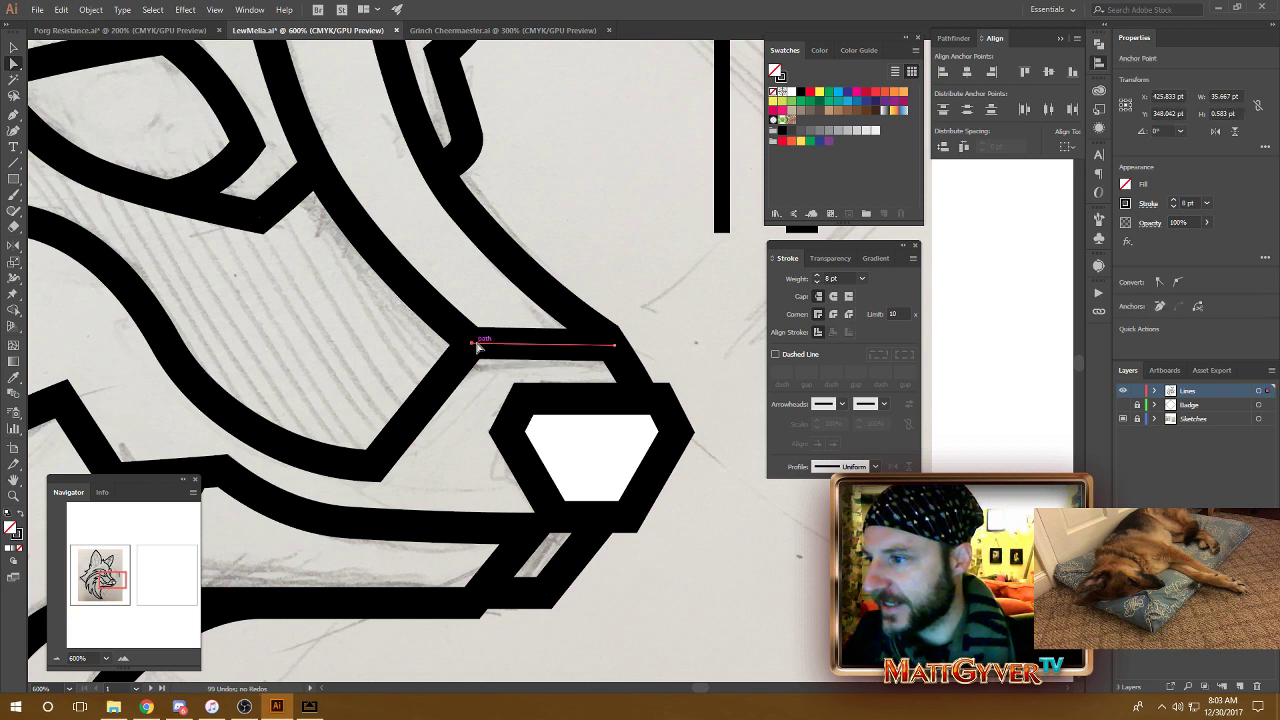
{"action": "left_click", "coordinate": [614, 346], "text": "shift"}
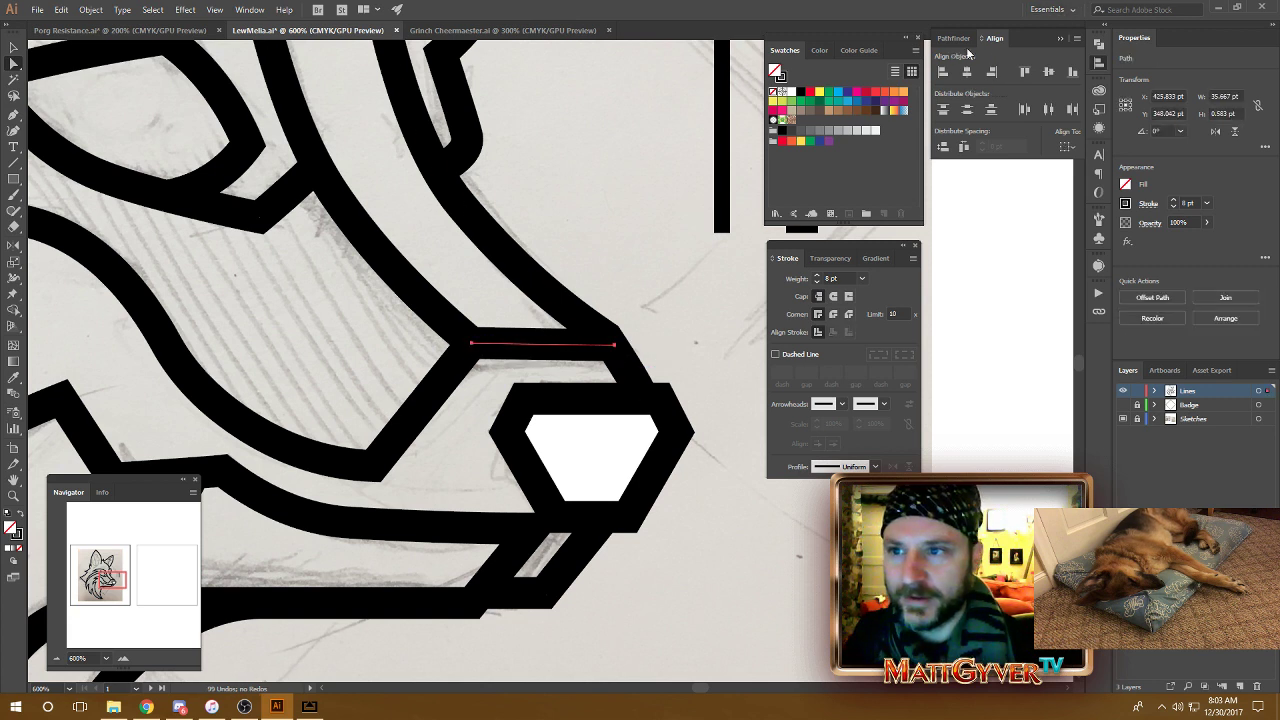
{"action": "left_click", "coordinate": [614, 345]}
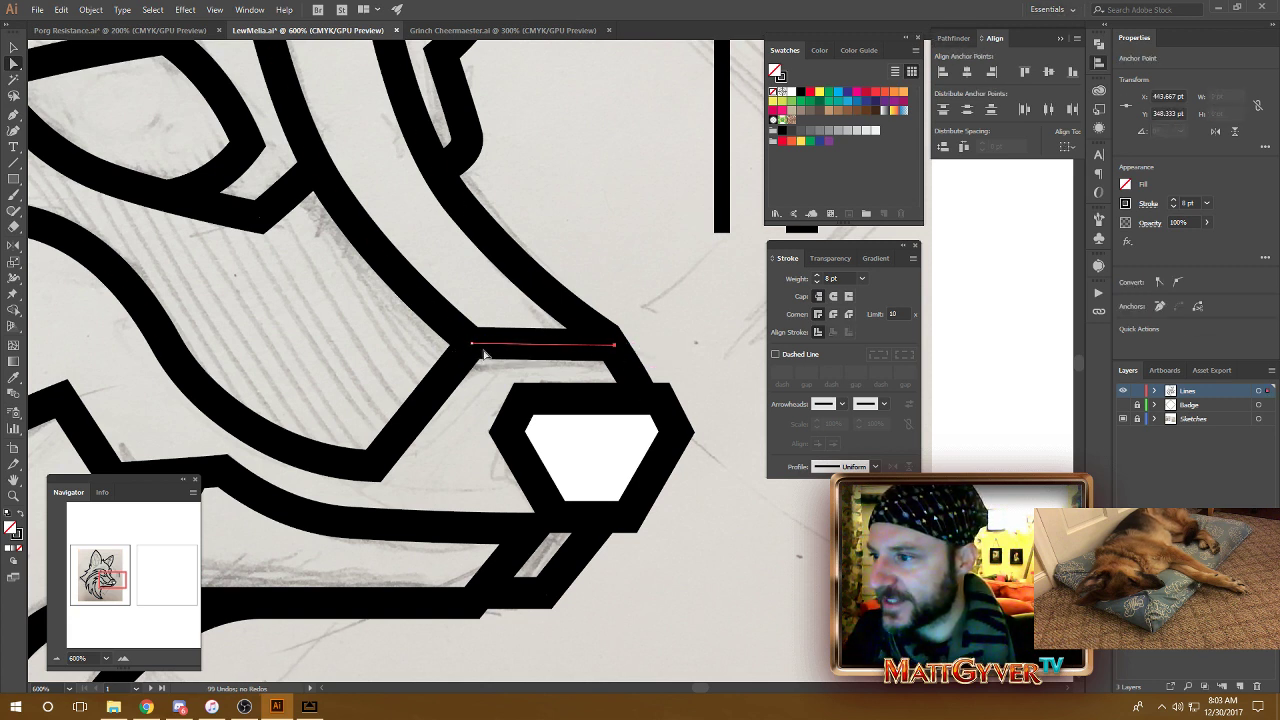
{"action": "left_click_drag", "start_coordinate": [614, 345], "coordinate": [614, 349]}
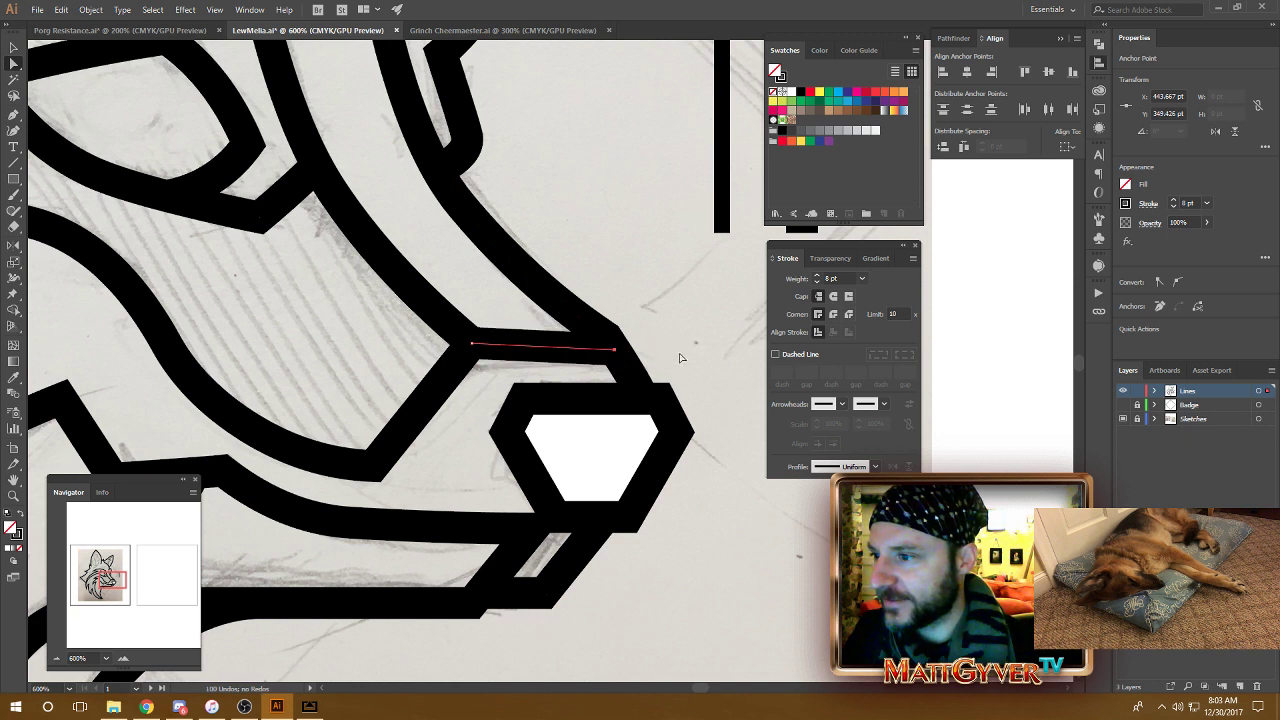
{"action": "left_click_drag", "start_coordinate": [476, 347], "coordinate": [472, 344]}
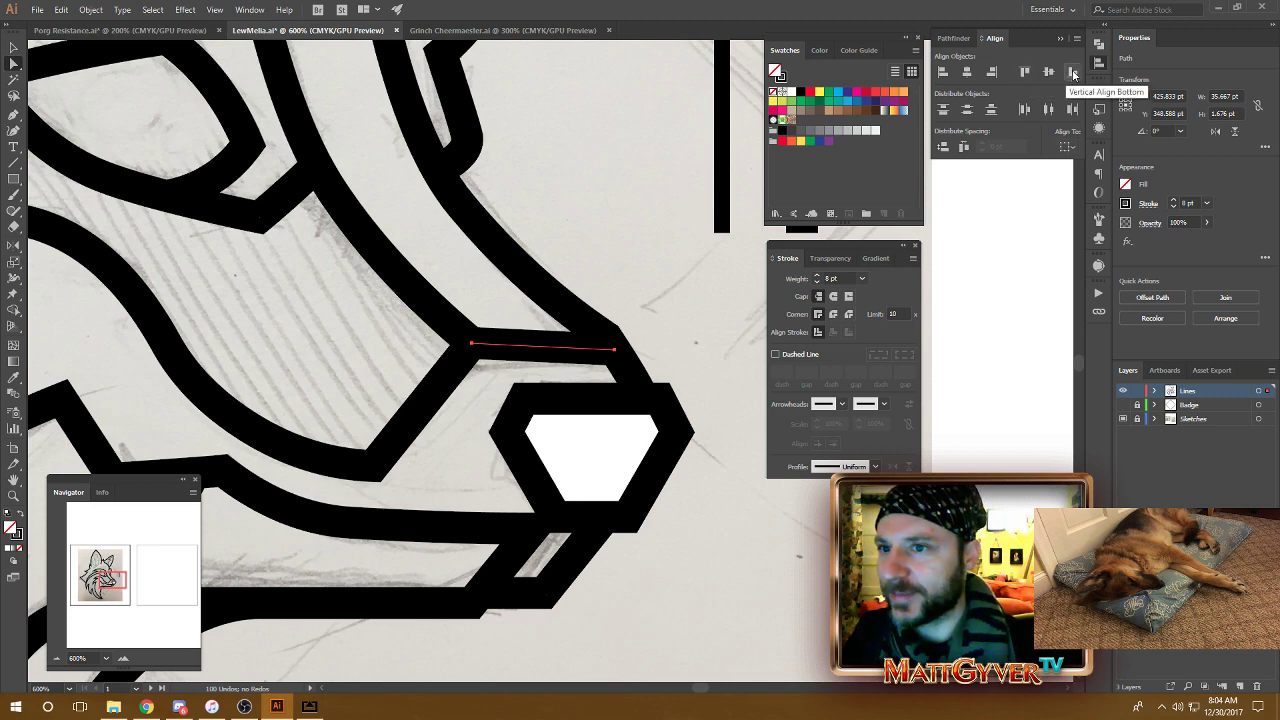
{"action": "left_click", "coordinate": [1067, 147]}
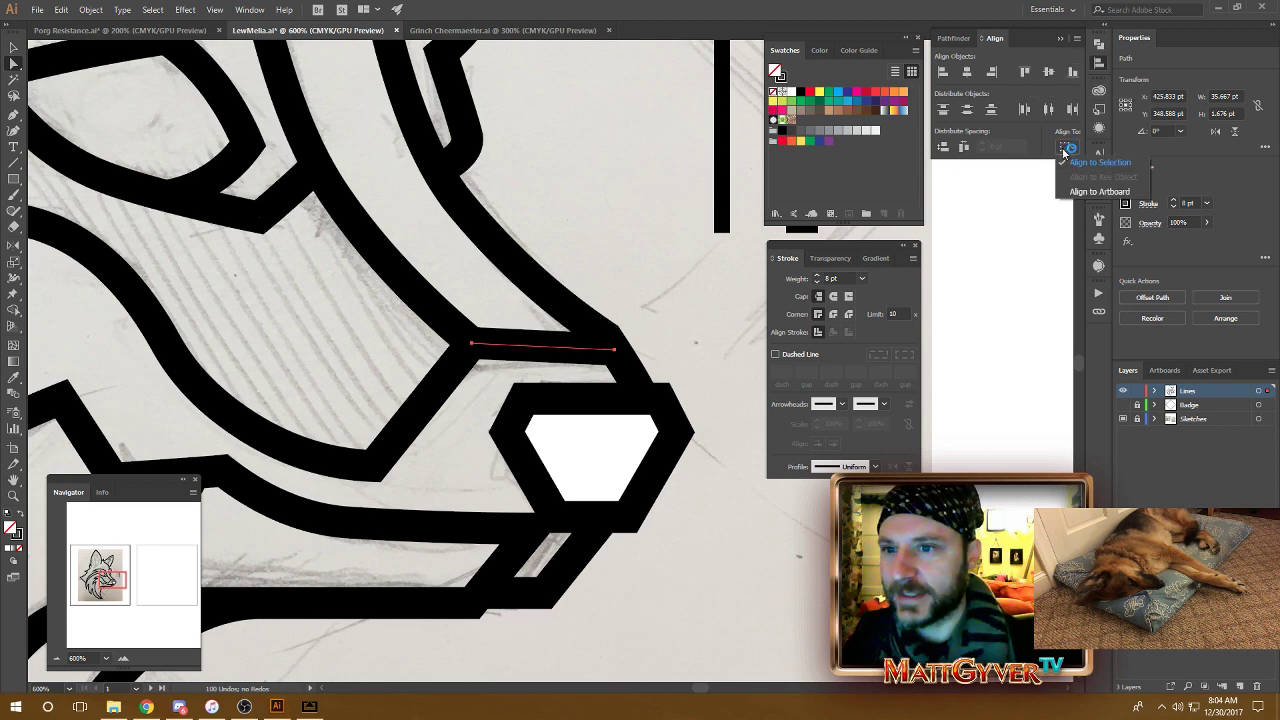
Step: Level the connecting line horizontally by moving its nose-side anchor to X 443 pt, Y 347.75 pt, and deselect it
{"action": "left_click", "coordinate": [616, 351]}
{"action": "left_click_drag", "start_coordinate": [616, 352], "coordinate": [518, 357]}
{"action": "key", "text": "ctrl+z"}
{"action": "left_click", "coordinate": [667, 359]}
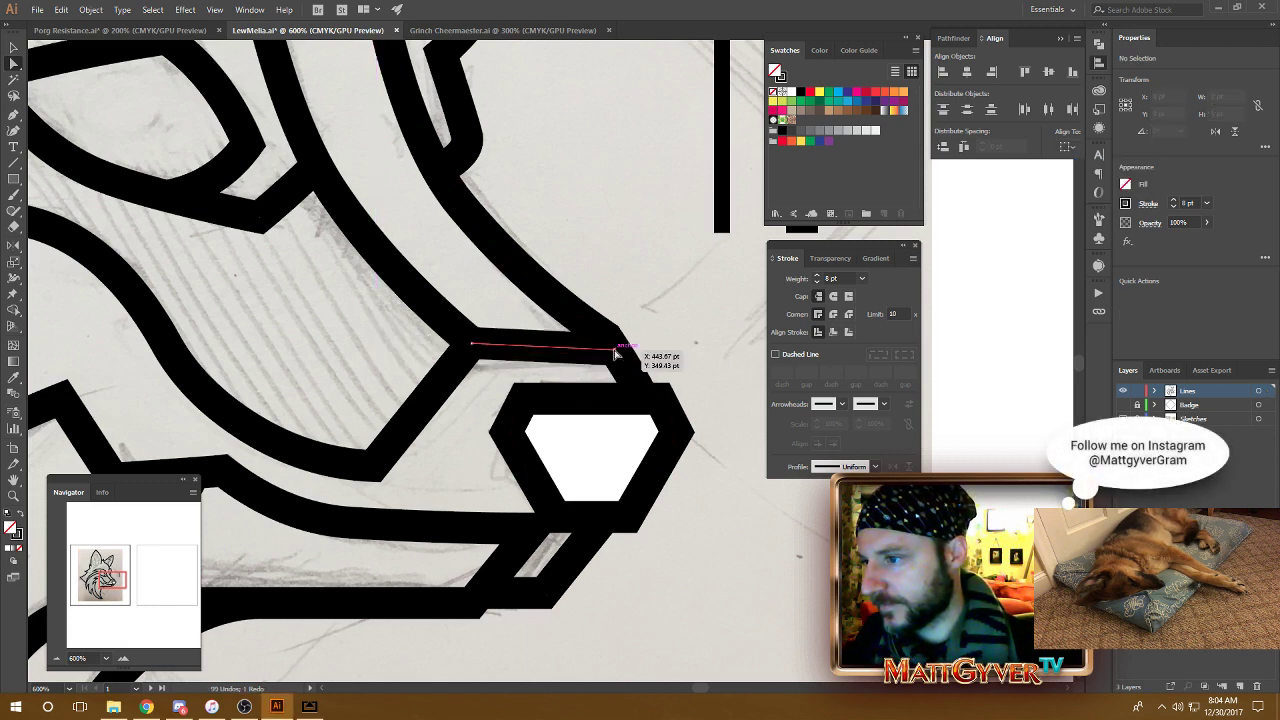
{"action": "left_click", "coordinate": [615, 350]}
{"action": "left_click", "coordinate": [473, 346], "text": "shift"}
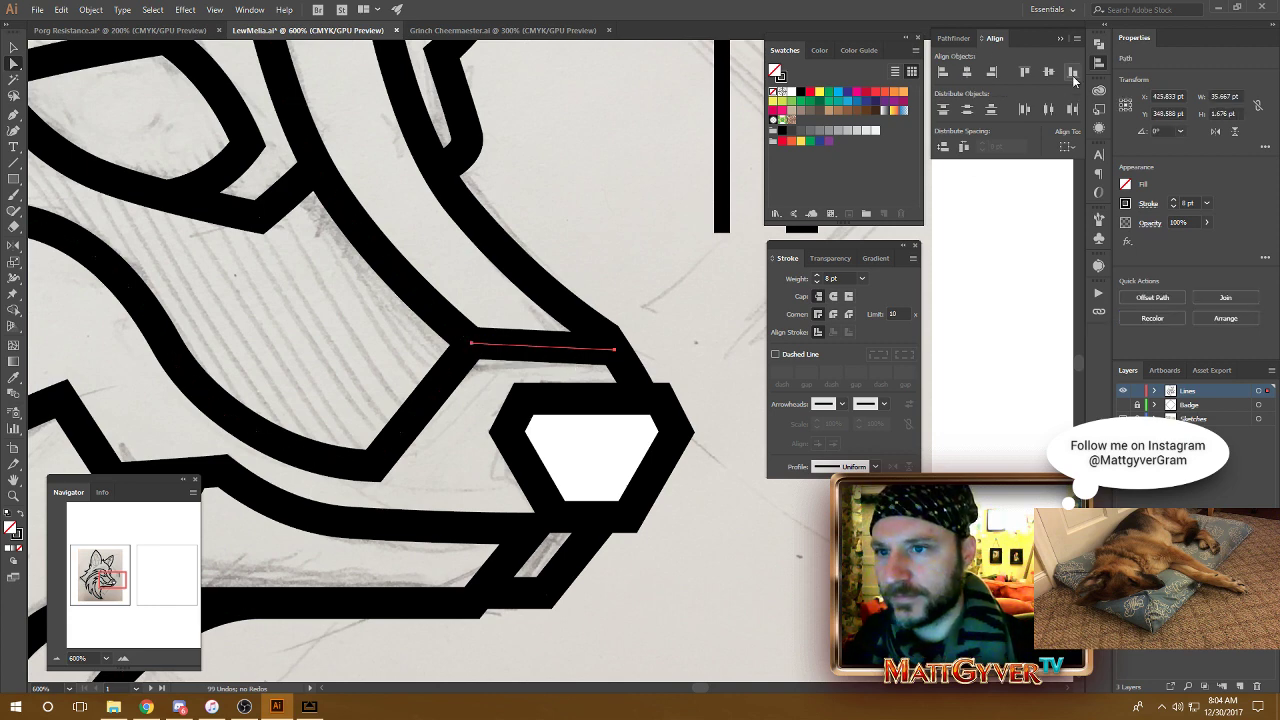
{"action": "left_click", "coordinate": [615, 350]}
{"action": "left_click_drag", "start_coordinate": [615, 350], "coordinate": [472, 347]}
{"action": "key", "text": "ctrl+z"}
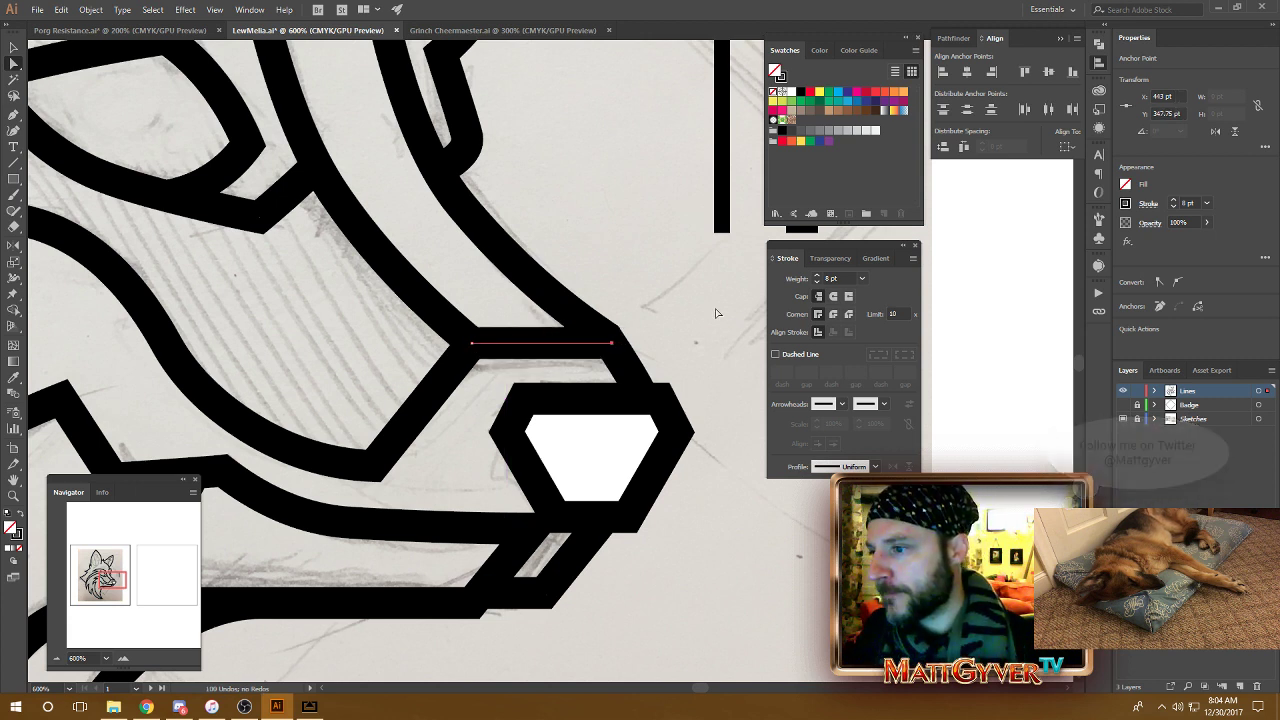
{"action": "left_click", "coordinate": [725, 395]}
Step: Examine the wolf head's line art as a whole and the reworked muzzle and nose area up close
{"action": "key", "text": "ctrl+minus"}
{"action": "key", "text": "ctrl+minus"}
{"action": "key", "text": "ctrl+minus"}
{"action": "key", "text": "ctrl+minus"}
{"action": "key", "text": "ctrl+minus"}
{"action": "key", "text": "ctrl+minus"}
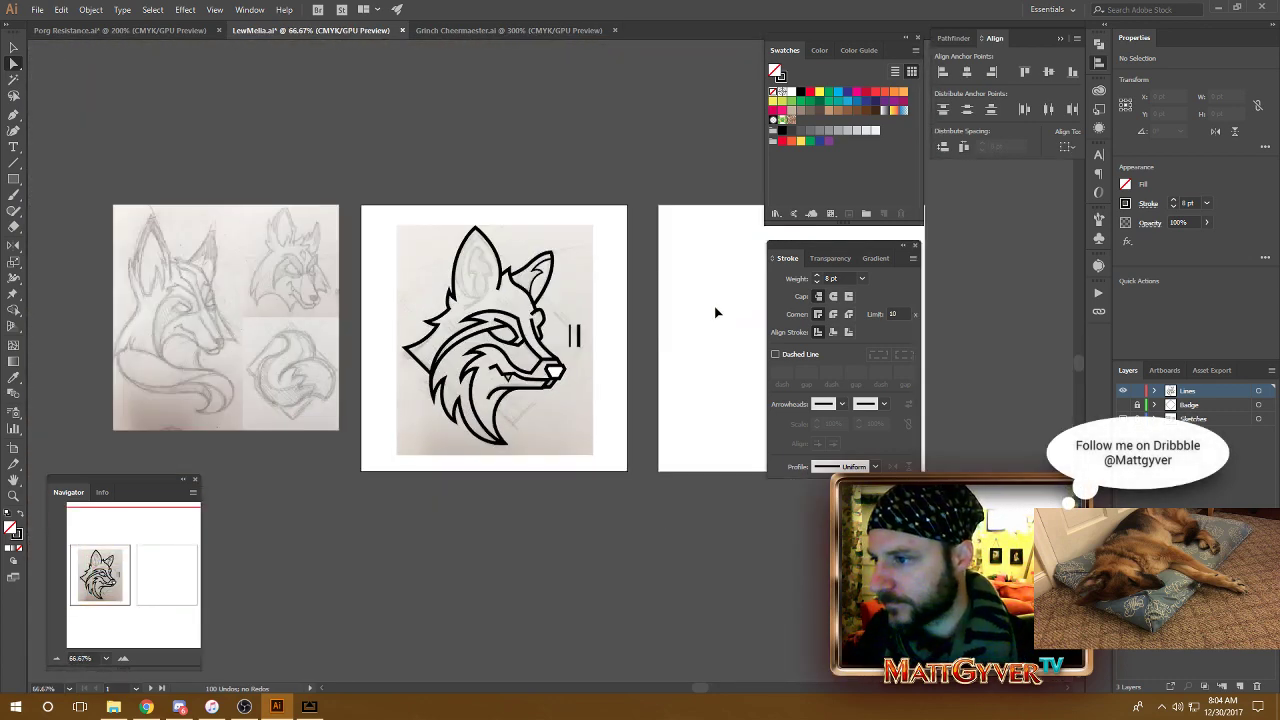
{"action": "key", "text": "ctrl+plus"}
{"action": "key", "text": "ctrl+plus"}
{"action": "key", "text": "ctrl+plus"}
{"action": "key", "text": "ctrl+plus"}
{"action": "key", "text": "ctrl+plus"}
{"action": "key", "text": "ctrl+plus"}
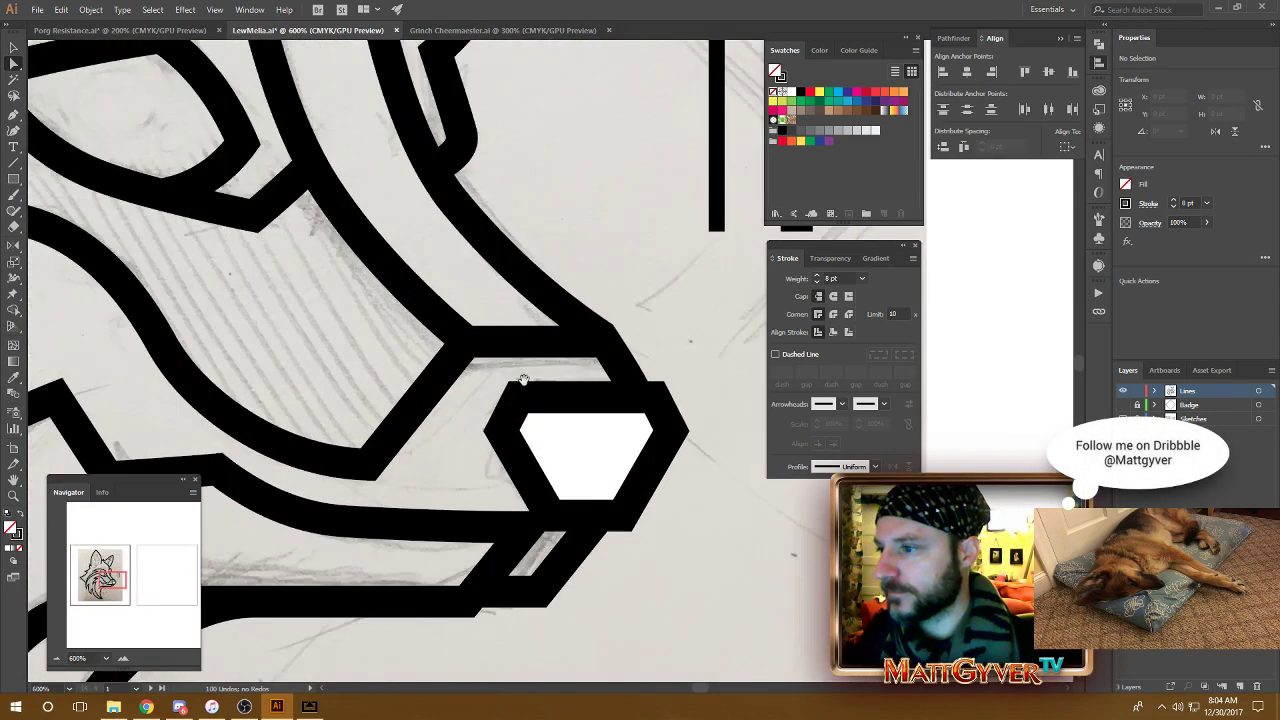
{"action": "left_click_drag", "start_coordinate": [362, 291], "coordinate": [592, 391]}
{"action": "key", "text": "ctrl+minus"}
{"action": "key", "text": "ctrl+minus"}
{"action": "key", "text": "ctrl+minus"}
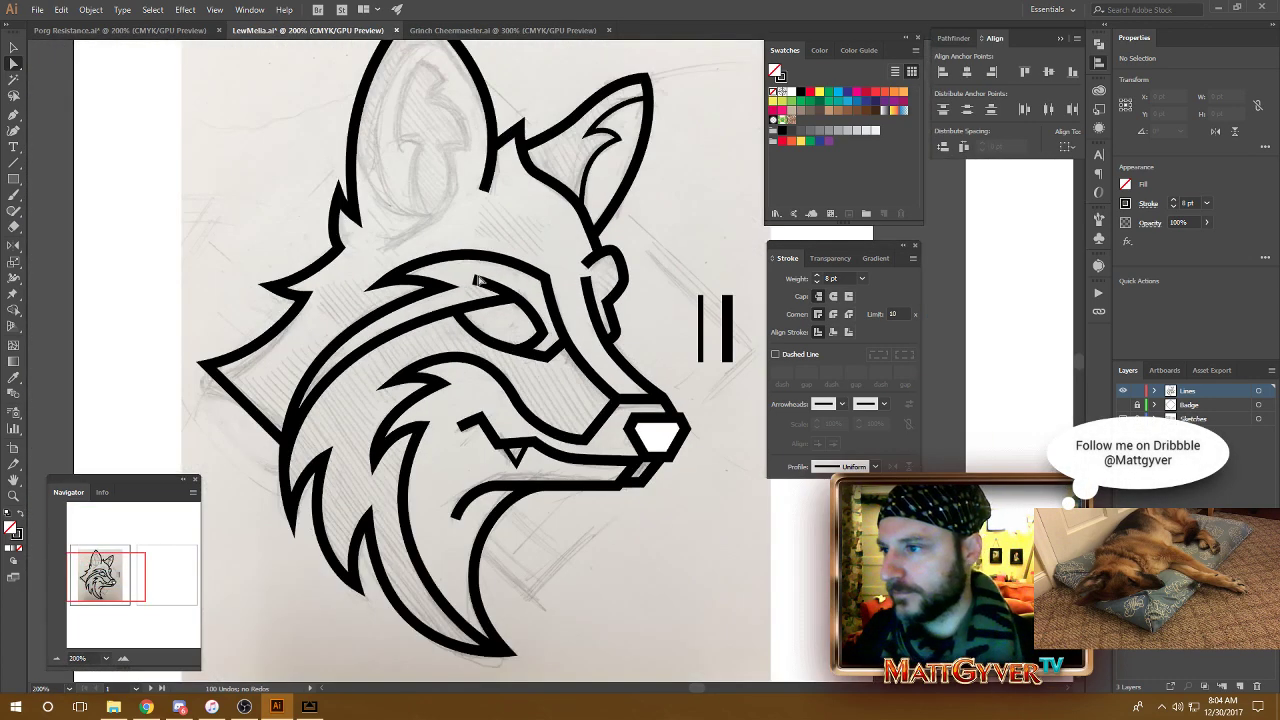
Step: Draw a smooth Pen curve from the base of the large ear's inner sketch up to the notch, and make its end a corner
{"action": "key", "text": "ctrl+plus"}
{"action": "key", "text": "ctrl+plus"}
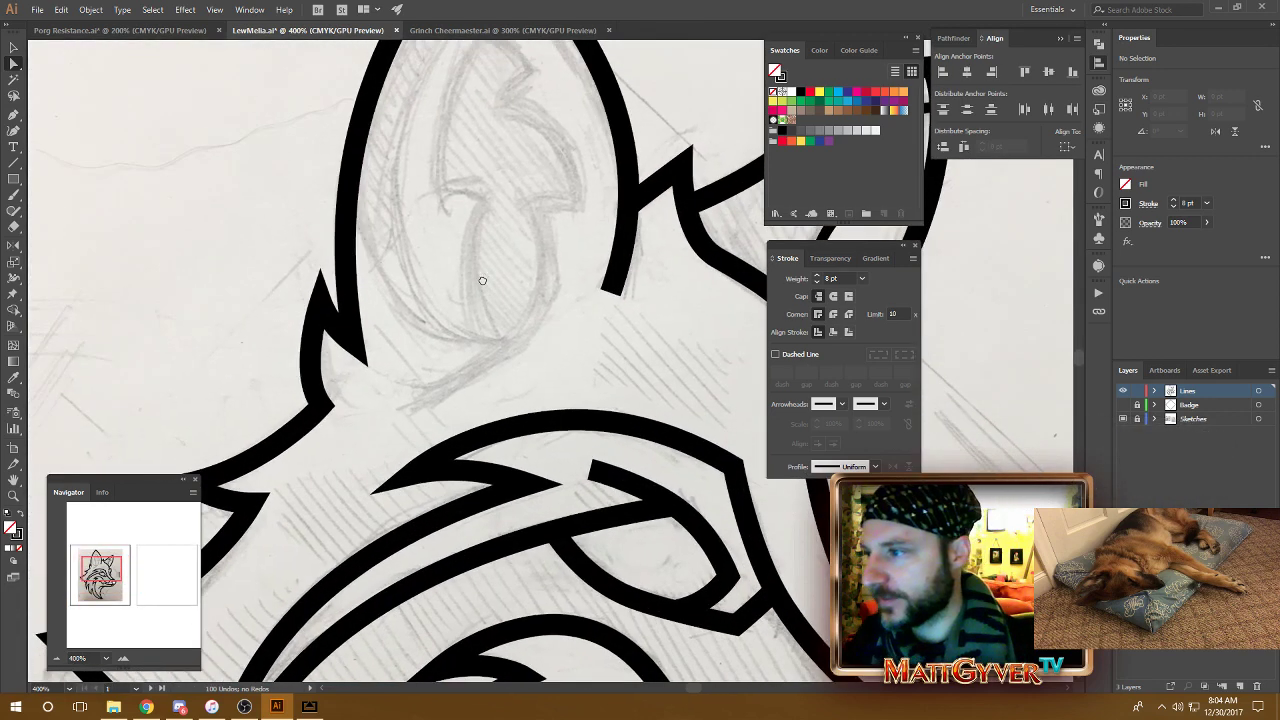
{"action": "key", "text": "p"}
{"action": "scroll", "coordinate": [490, 330], "scroll_direction": "up", "scroll_amount": 1}
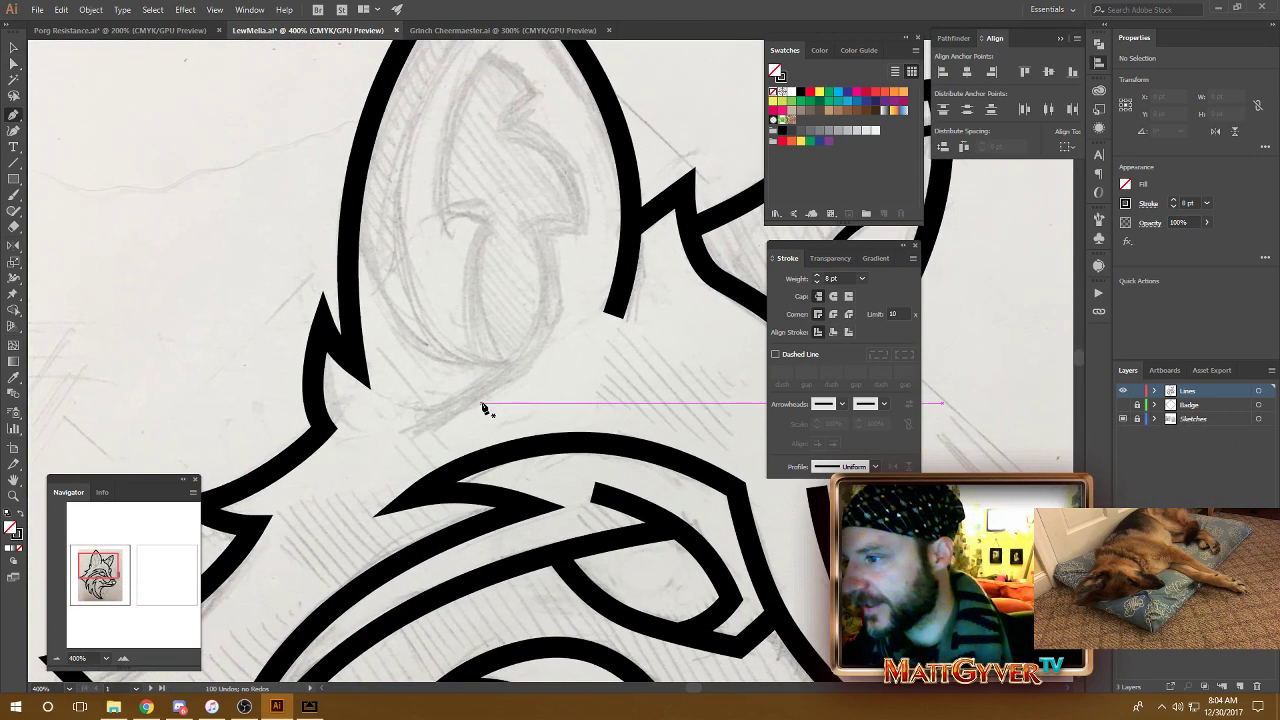
{"action": "left_click_drag", "start_coordinate": [406, 436], "coordinate": [439, 415]}
{"action": "scroll", "coordinate": [549, 337], "scroll_direction": "up", "scroll_amount": 2}
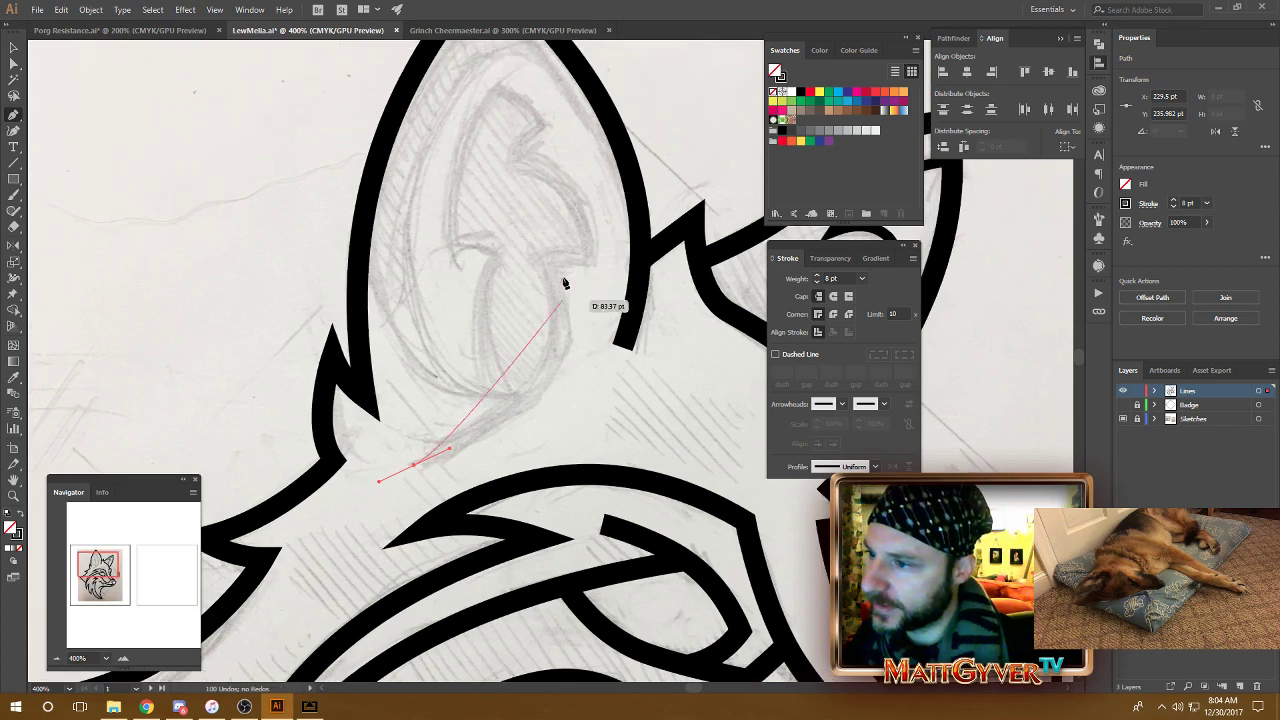
{"action": "left_click_drag", "start_coordinate": [553, 268], "coordinate": [508, 125]}
{"action": "left_click", "coordinate": [553, 266]}
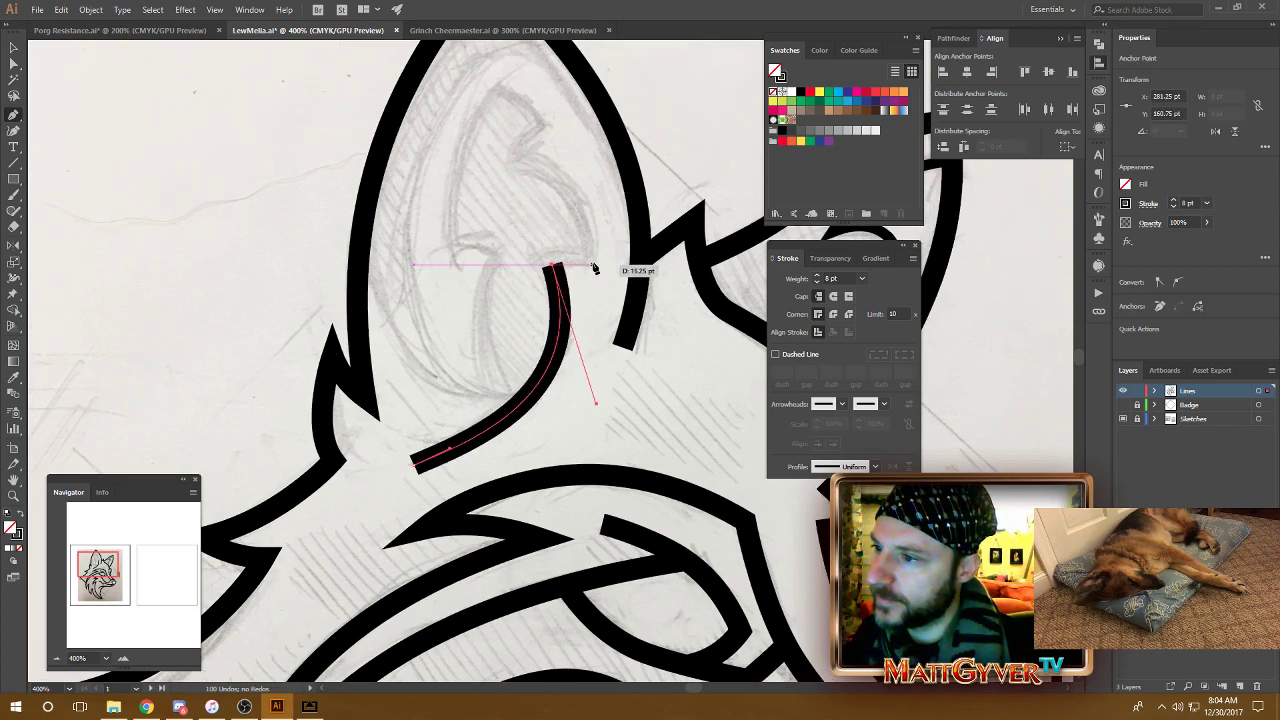
Step: Extend the inner-ear path with a short curved segment to the tuft's tip and a larger arc up to the next notch
{"action": "left_click", "coordinate": [594, 266]}
{"action": "left_click_drag", "start_coordinate": [594, 266], "coordinate": [611, 273]}
{"action": "left_click", "coordinate": [594, 265]}
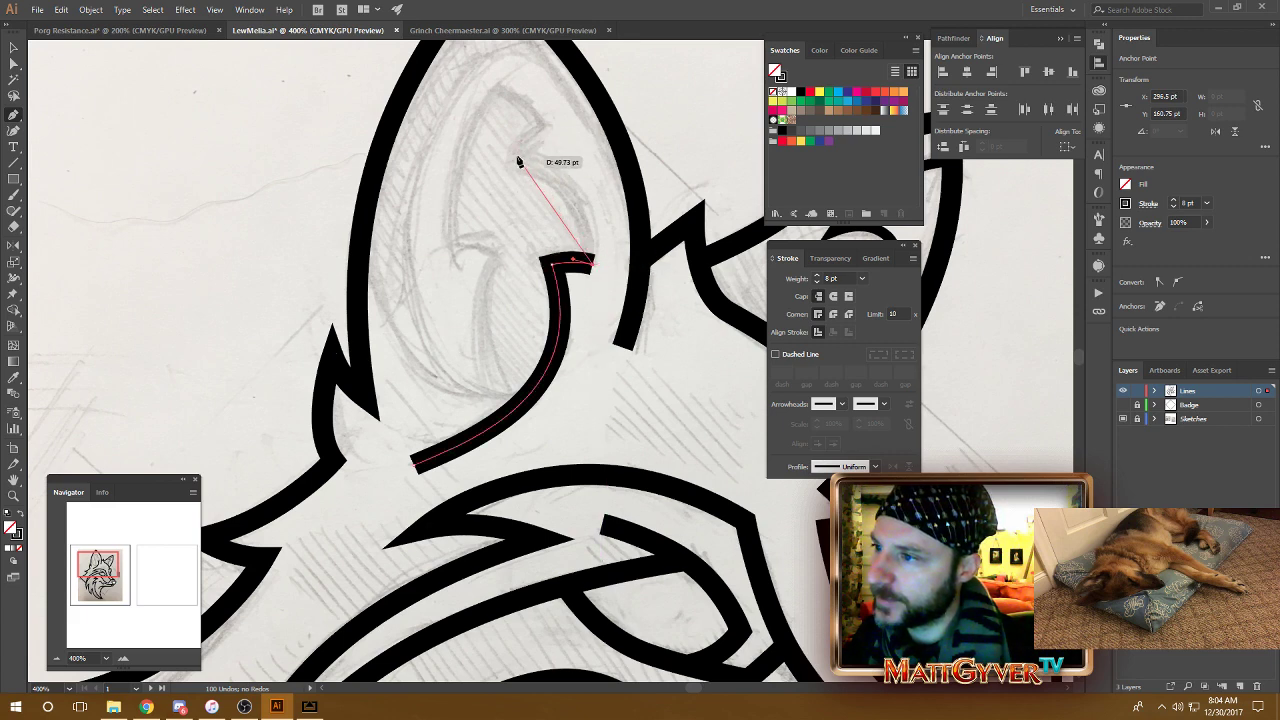
{"action": "mouse_move", "coordinate": [517, 156]}
{"action": "left_mouse_down"}
{"action": "mouse_move", "coordinate": [455, 168]}
{"action": "mouse_move", "coordinate": [437, 141]}
{"action": "left_mouse_up"}
{"action": "left_click_drag", "start_coordinate": [546, 184], "coordinate": [502, 219]}
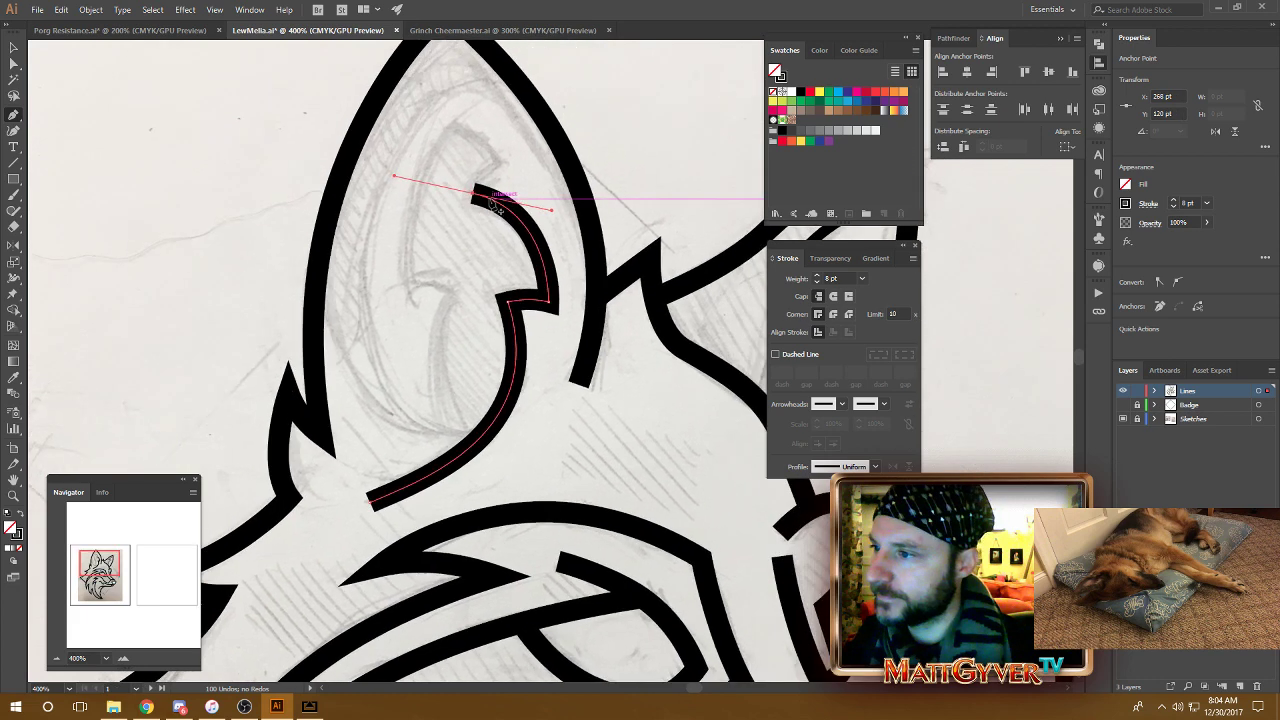
Step: Extend the inner-ear path with a short curve to the upper tuft's tip, an arc to its peak, and a long curve down the opposite side
{"action": "left_click", "coordinate": [473, 192]}
{"action": "left_click_drag", "start_coordinate": [499, 165], "coordinate": [507, 161]}
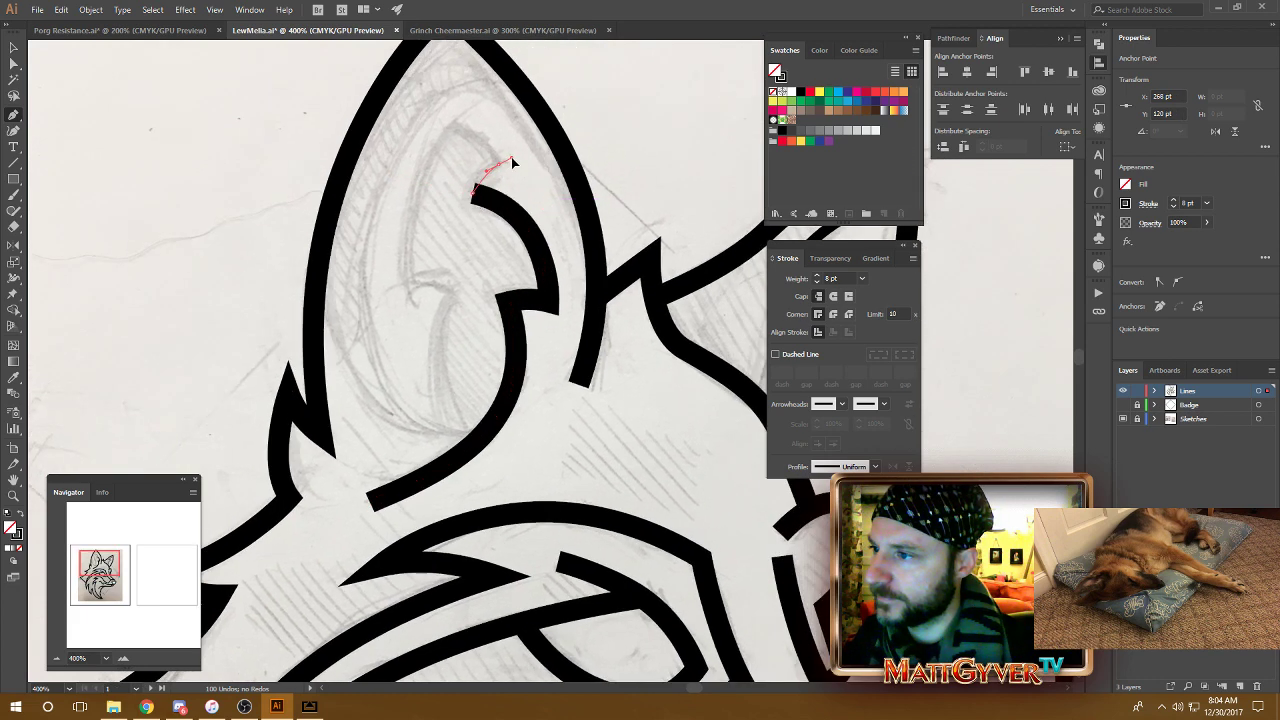
{"action": "left_click", "coordinate": [511, 157]}
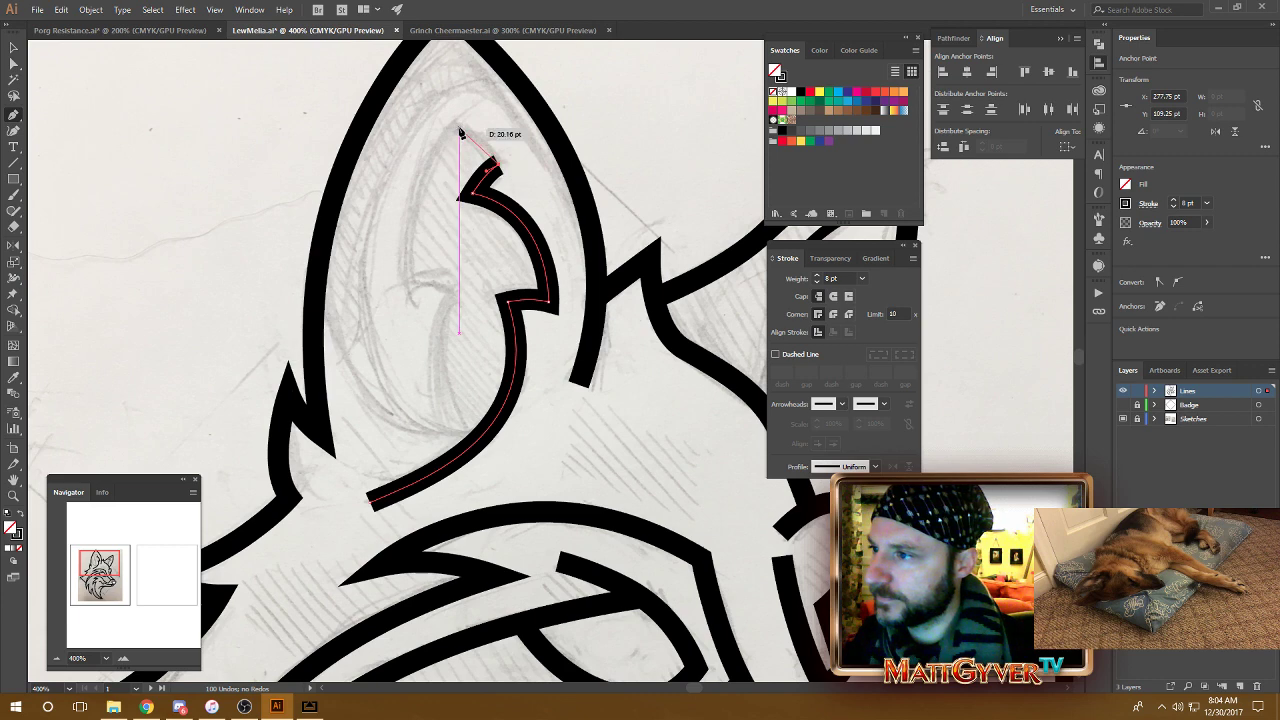
{"action": "mouse_move", "coordinate": [460, 133]}
{"action": "left_mouse_down"}
{"action": "mouse_move", "coordinate": [457, 123]}
{"action": "mouse_move", "coordinate": [440, 257]}
{"action": "mouse_move", "coordinate": [440, 236]}
{"action": "mouse_move", "coordinate": [414, 257]}
{"action": "mouse_move", "coordinate": [431, 340]}
{"action": "left_mouse_up"}
{"action": "scroll", "coordinate": [440, 250], "scroll_direction": "down", "scroll_amount": 1}
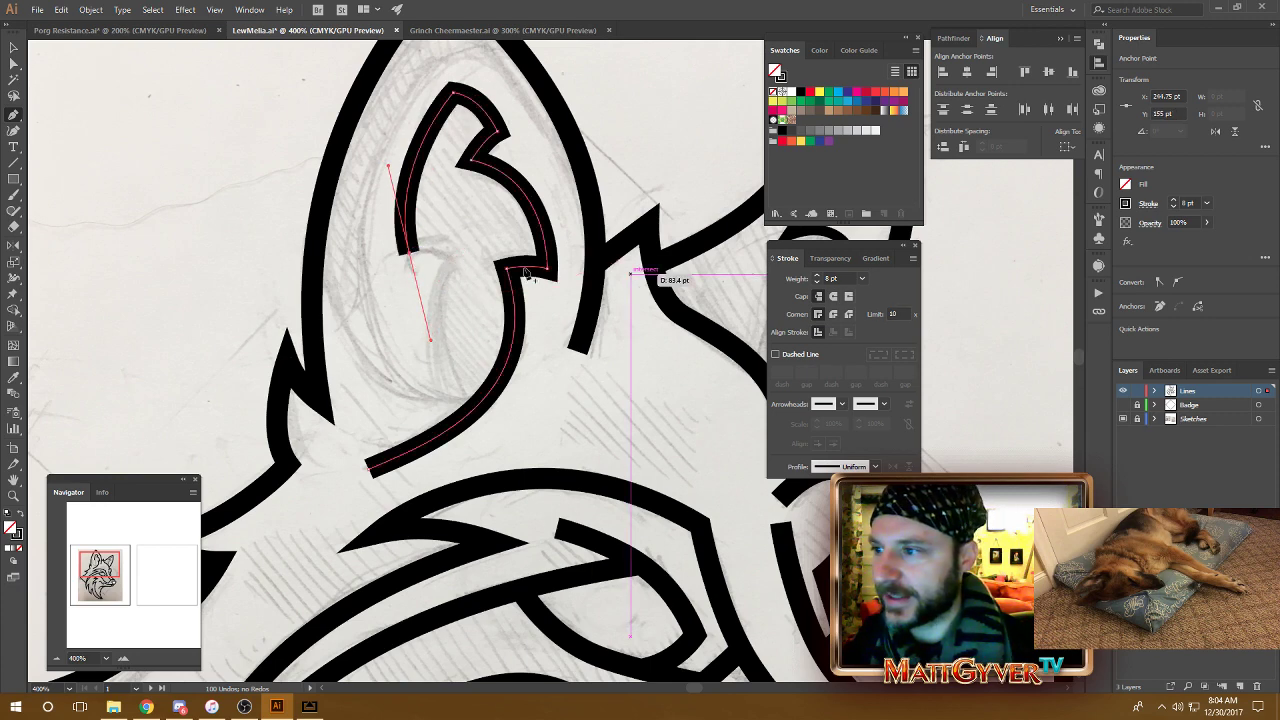
Step: Continue the inner-ear path through the lower notch and down to the ear's base with two curves, and make the end anchor a corner
{"action": "left_click_drag", "start_coordinate": [410, 256], "coordinate": [453, 345]}
{"action": "scroll", "coordinate": [474, 278], "scroll_direction": "down", "scroll_amount": 1}
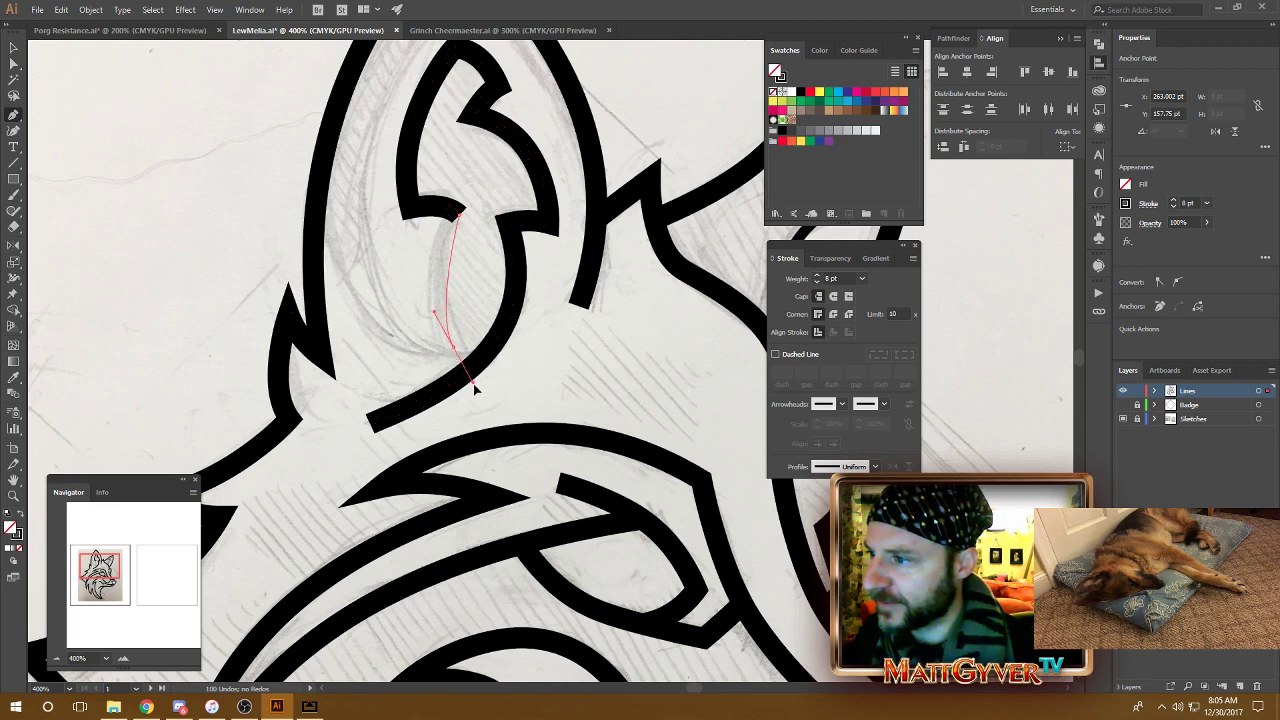
{"action": "left_click_drag", "start_coordinate": [487, 401], "coordinate": [490, 408]}
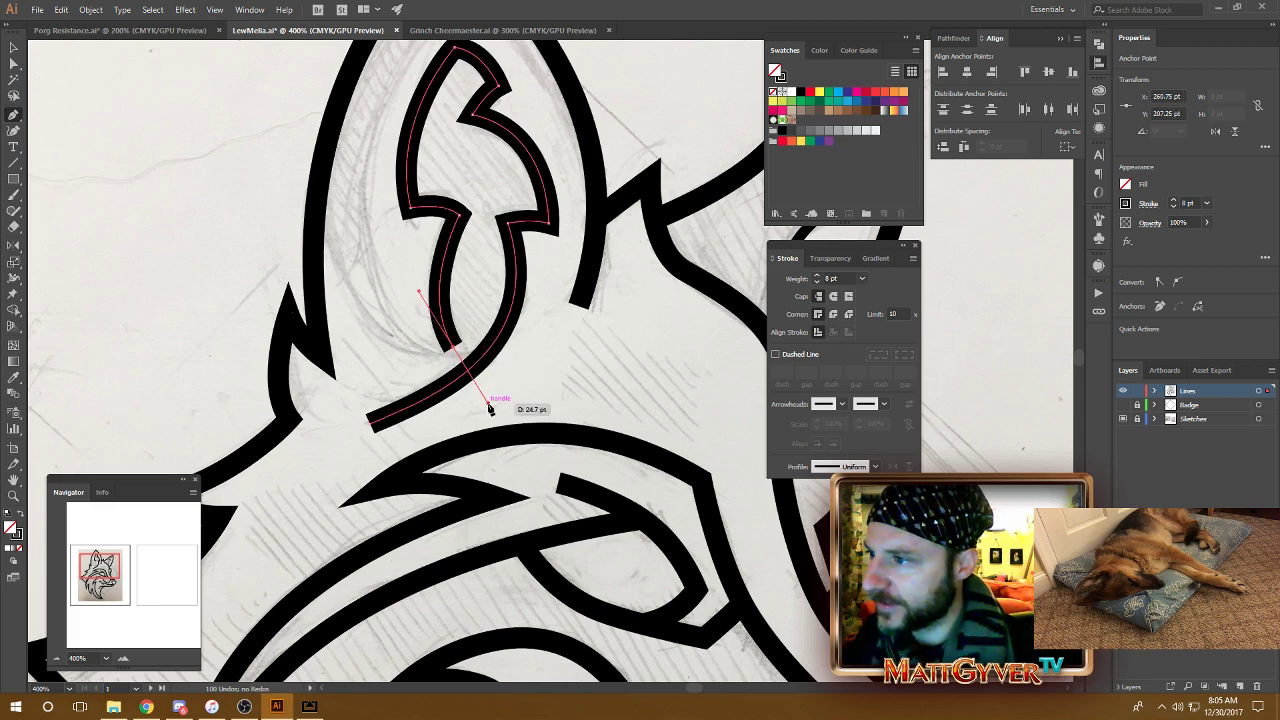
{"action": "left_click_drag", "start_coordinate": [482, 357], "coordinate": [487, 379]}
{"action": "left_click", "coordinate": [457, 369]}
{"action": "left_click_drag", "start_coordinate": [381, 249], "coordinate": [413, 275]}
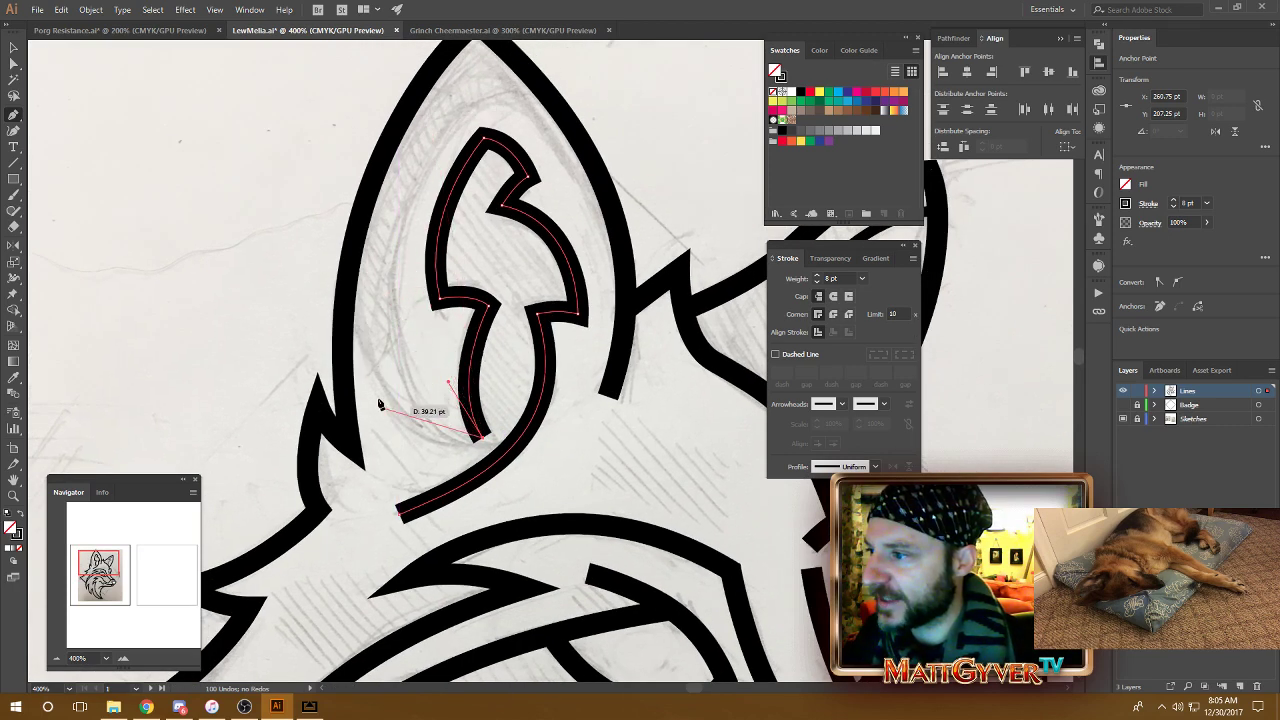
{"action": "left_click_drag", "start_coordinate": [340, 370], "coordinate": [348, 304]}
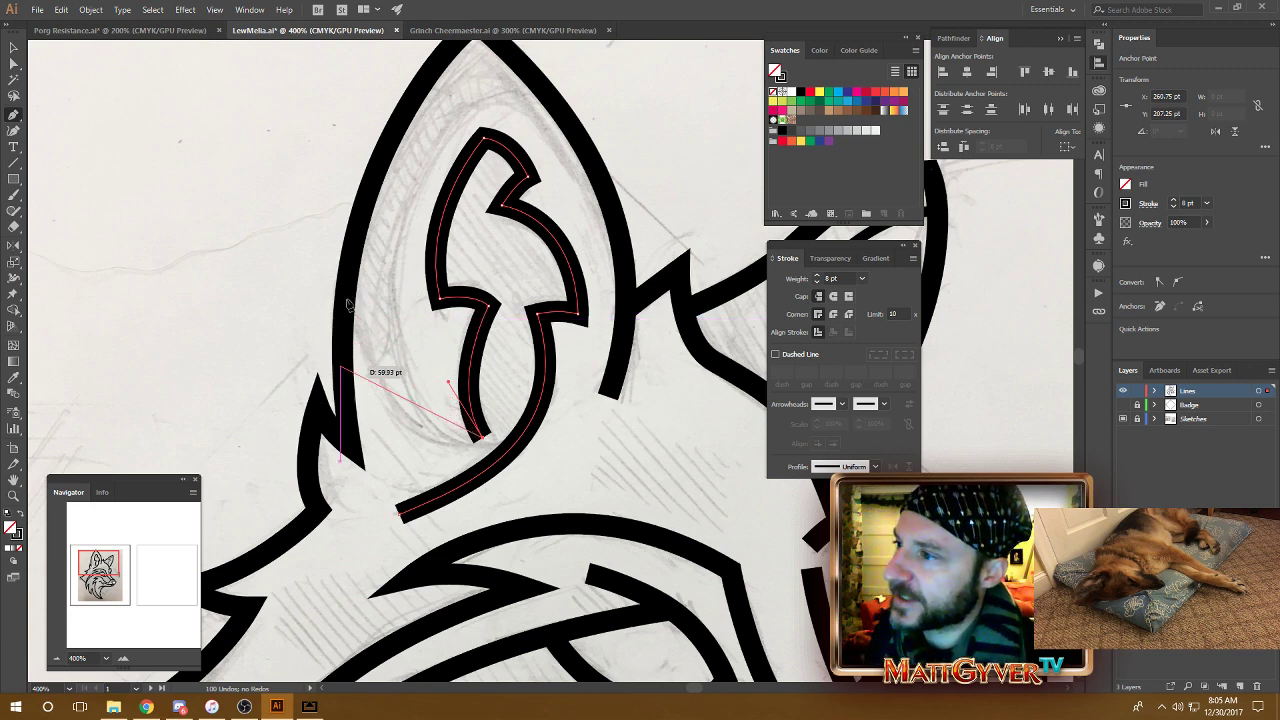
{"action": "key", "text": "ctrl+z"}
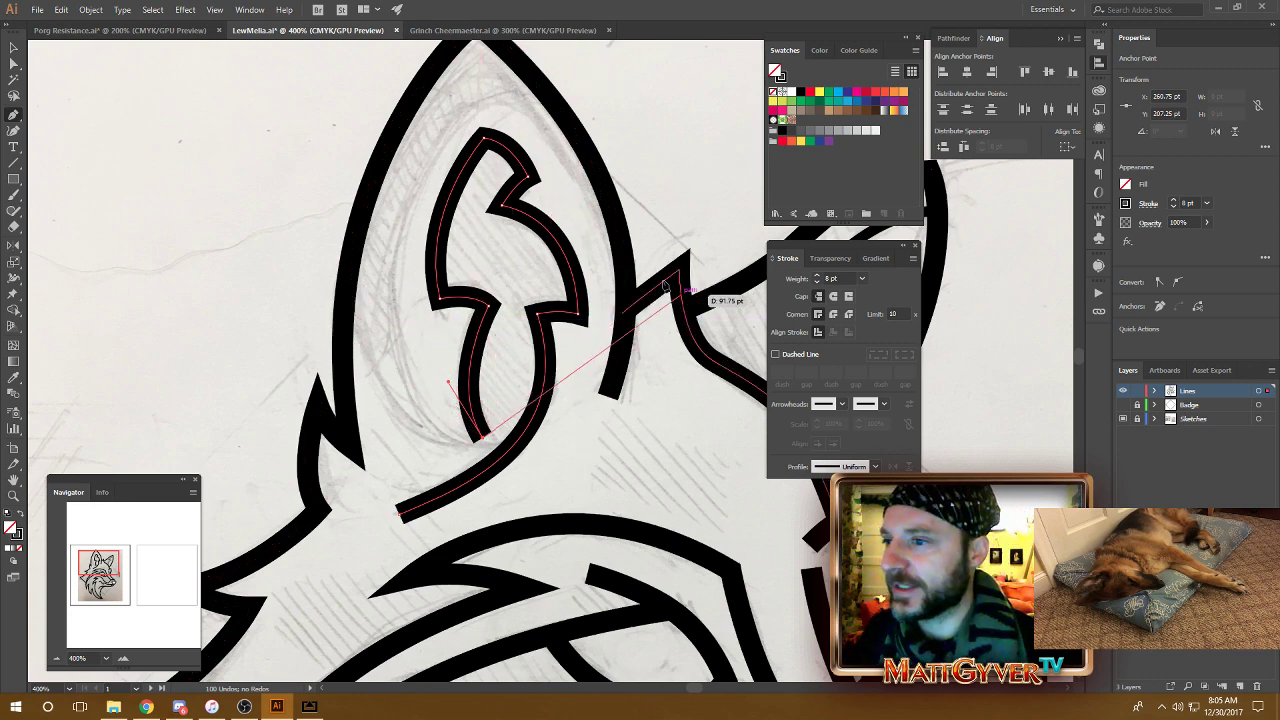
{"action": "left_click_drag", "start_coordinate": [663, 288], "coordinate": [523, 269]}
{"action": "left_click_drag", "start_coordinate": [333, 205], "coordinate": [473, 234]}
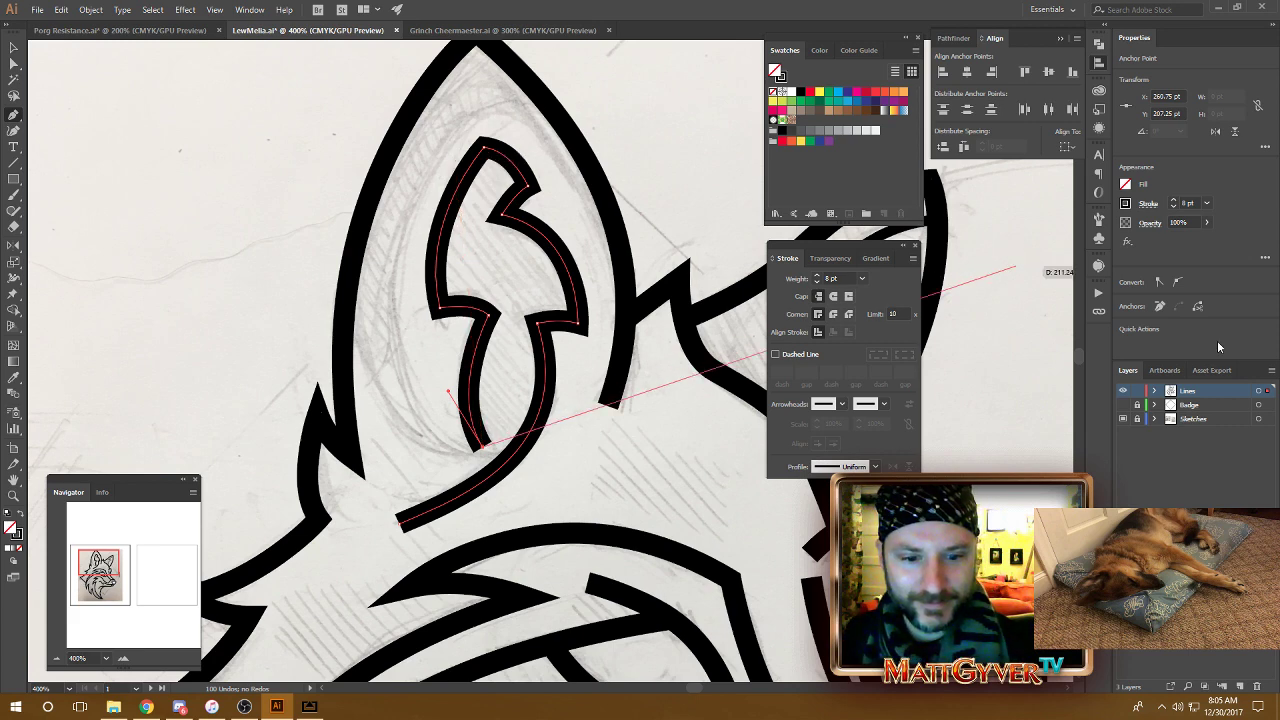
{"action": "key", "text": "alt+Tab"}
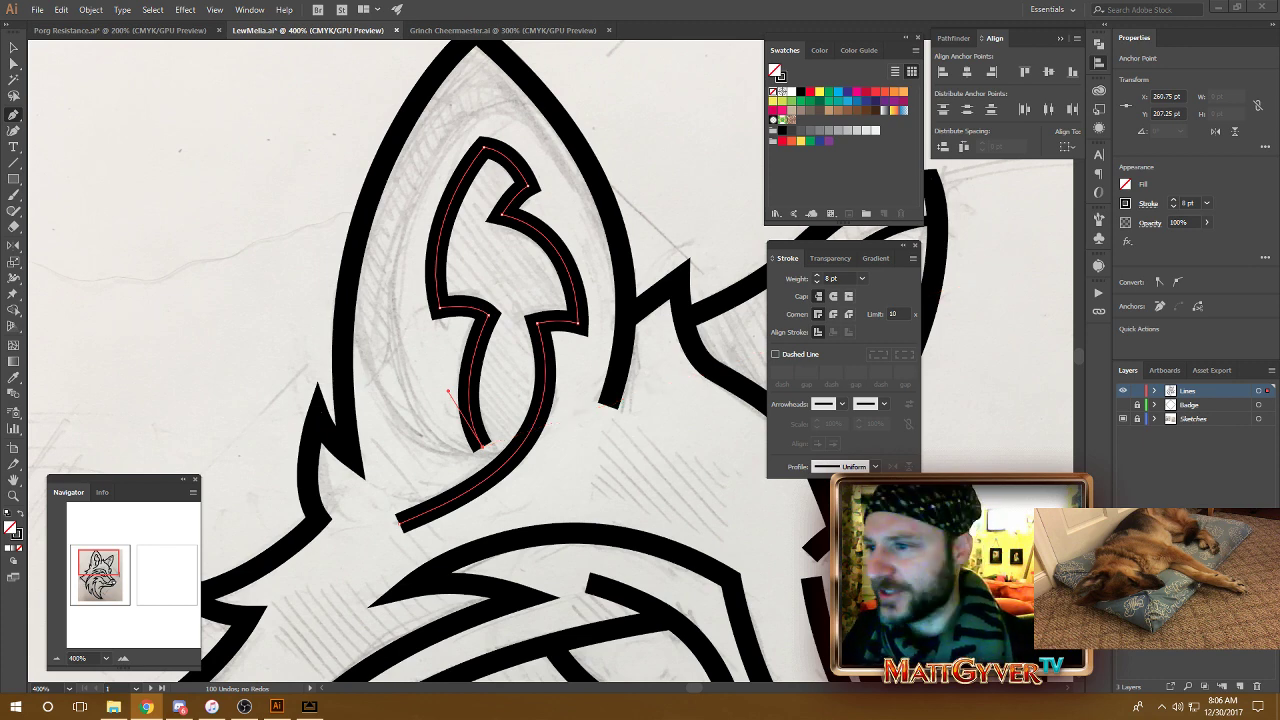
{"action": "left_click", "coordinate": [494, 422]}
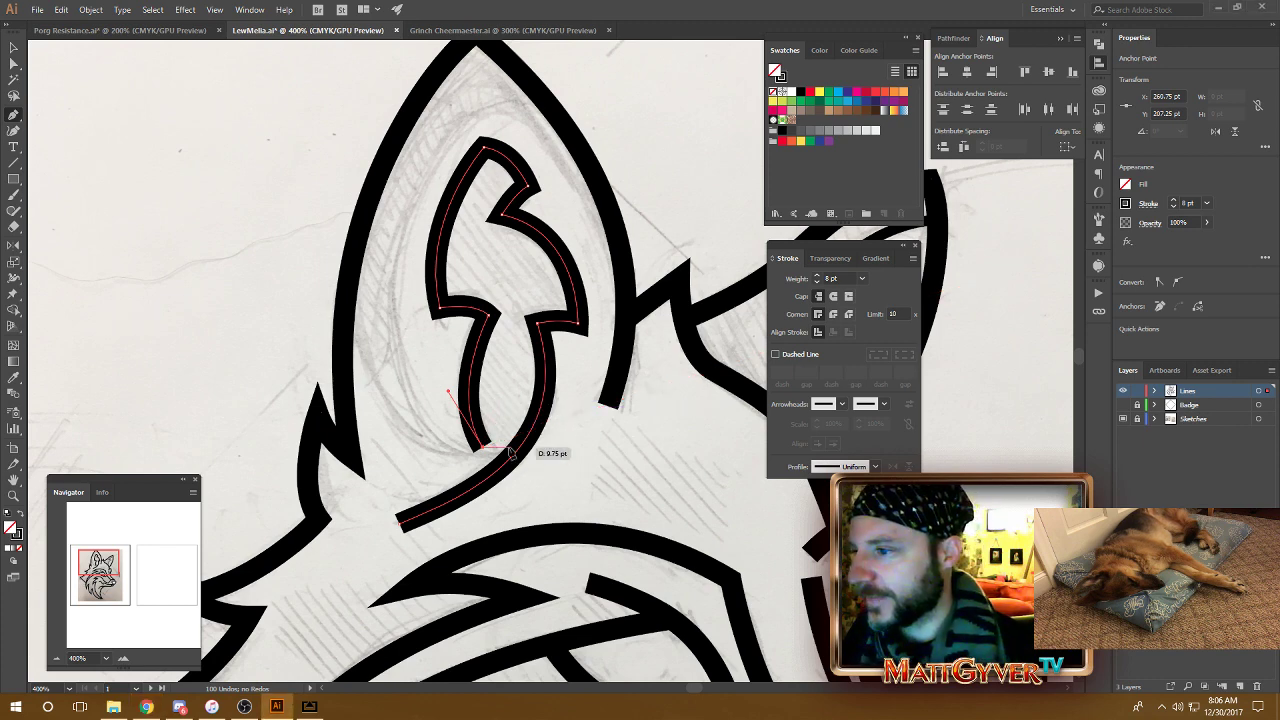
Step: Draw one large Pen curve from the inner ear's base anchor up the sketched inner rim to just below the ear's tip
{"action": "left_click_drag", "start_coordinate": [515, 464], "coordinate": [515, 485]}
{"action": "mouse_move", "coordinate": [483, 133]}
{"action": "left_mouse_down"}
{"action": "mouse_move", "coordinate": [571, 52]}
{"action": "mouse_move", "coordinate": [494, 212]}
{"action": "mouse_move", "coordinate": [623, 189]}
{"action": "mouse_move", "coordinate": [686, 131]}
{"action": "mouse_move", "coordinate": [680, 212]}
{"action": "left_mouse_up"}
{"action": "key", "text": "space"}
{"action": "left_click_drag", "start_coordinate": [509, 523], "coordinate": [498, 232]}
Step: Reshape the large curve at its base by pulling an independent direction handle out of the base anchor with the Anchor Point tool
{"action": "key", "text": "a"}
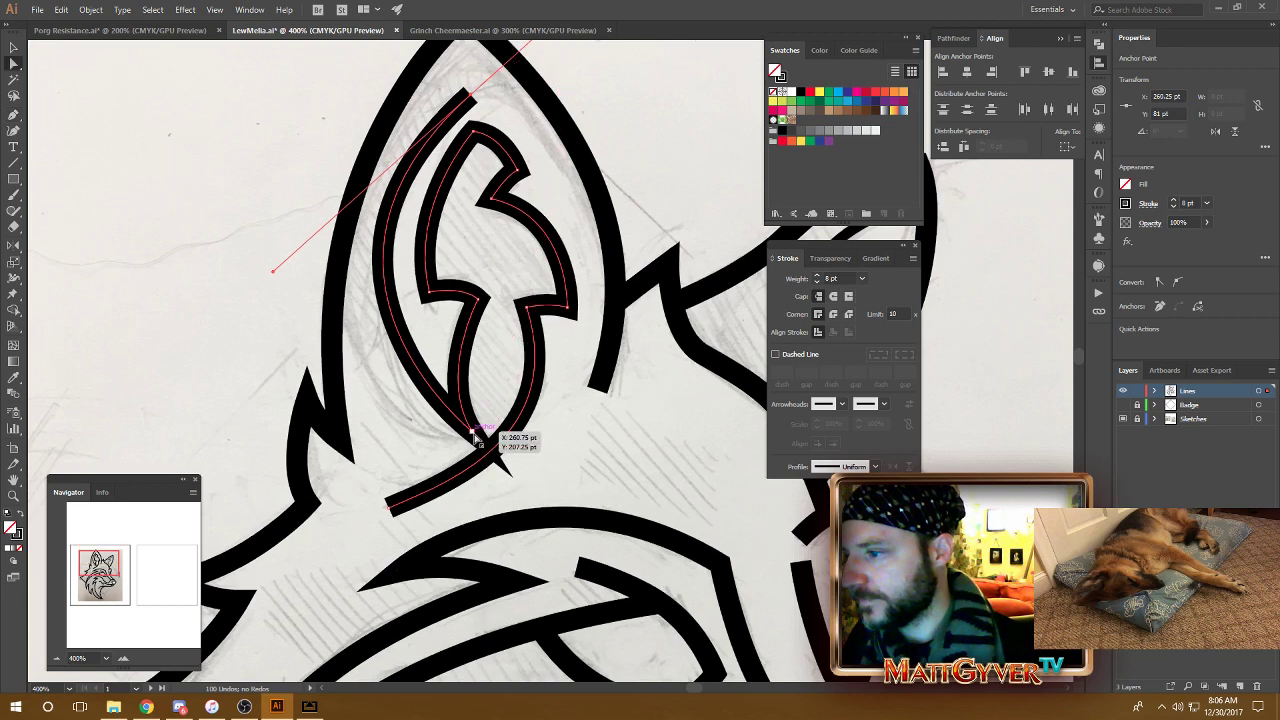
{"action": "left_click", "coordinate": [432, 381]}
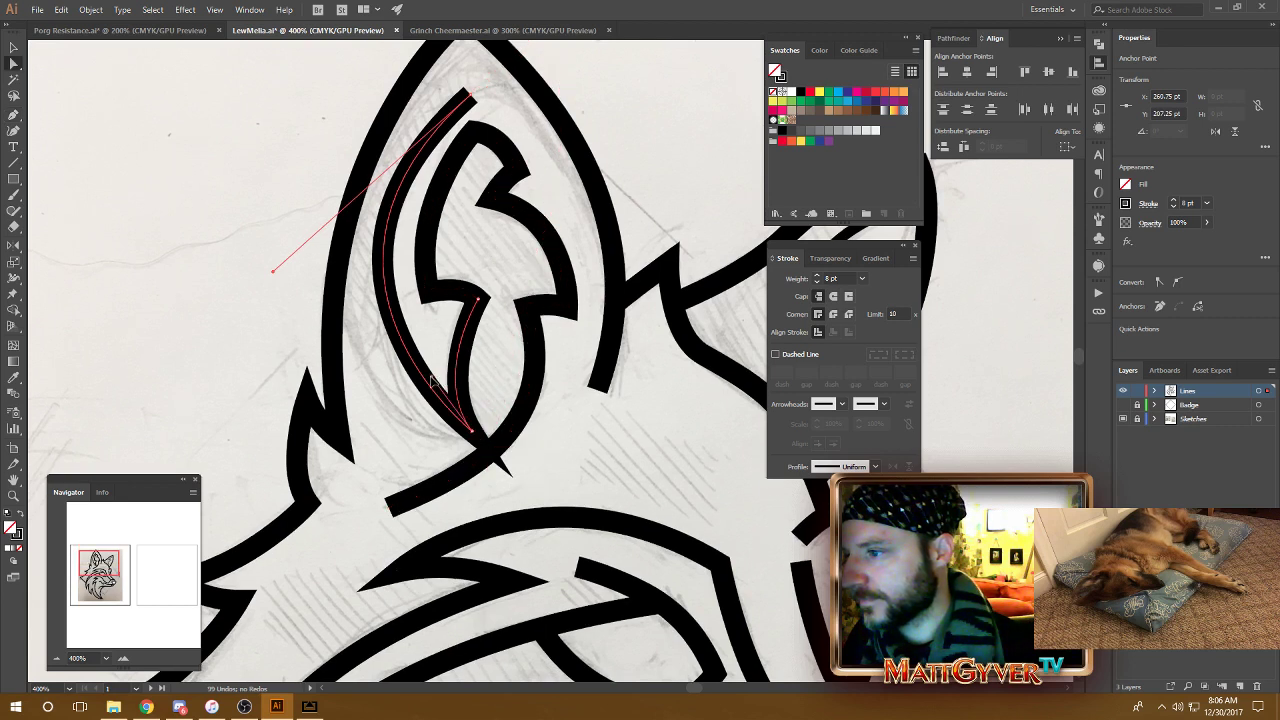
{"action": "left_click", "coordinate": [438, 383], "text": "shift"}
{"action": "key", "text": "p"}
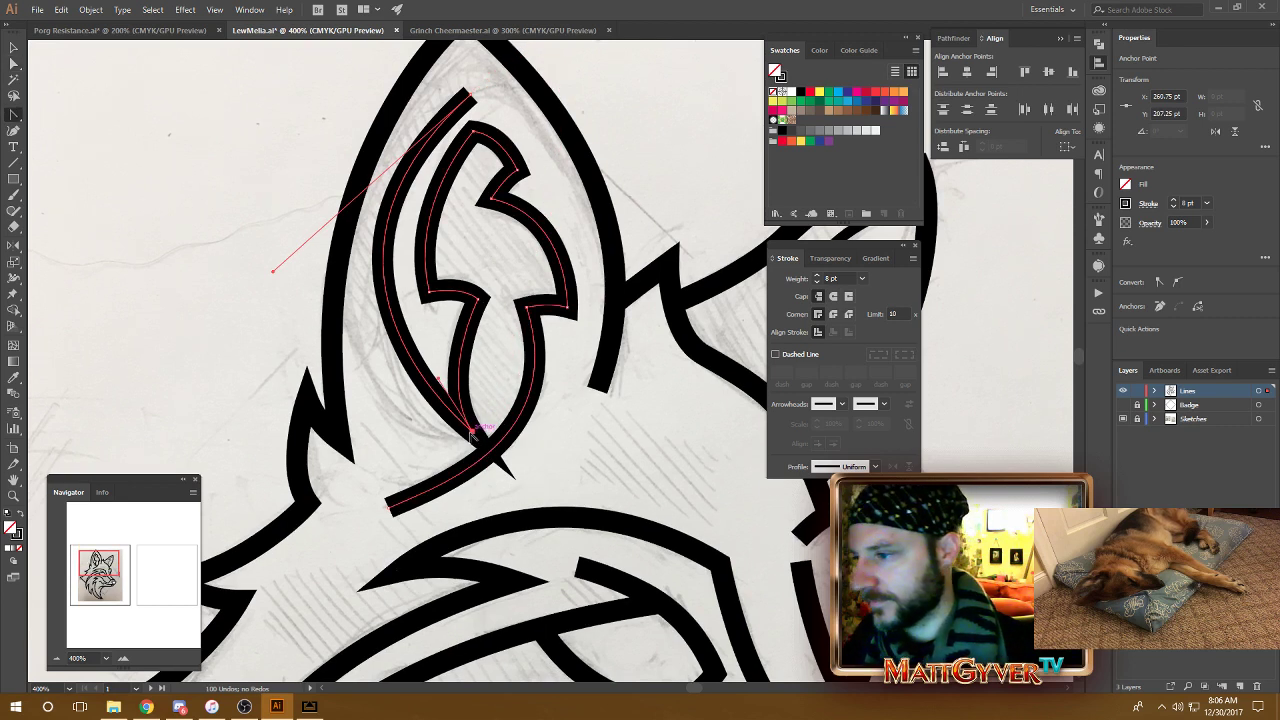
{"action": "left_click", "coordinate": [475, 430]}
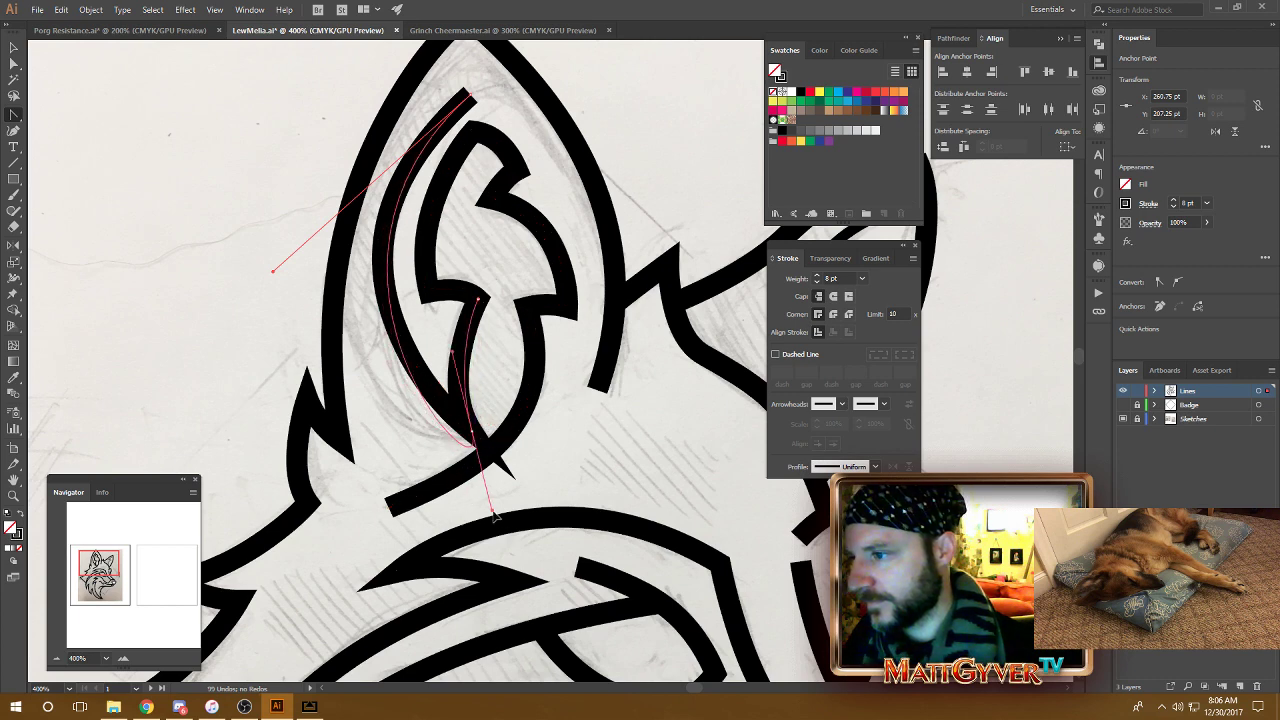
{"action": "mouse_move", "coordinate": [505, 509]}
{"action": "left_mouse_down"}
{"action": "mouse_move", "coordinate": [505, 490]}
{"action": "mouse_move", "coordinate": [390, 442]}
{"action": "mouse_move", "coordinate": [421, 470]}
{"action": "mouse_move", "coordinate": [409, 441]}
{"action": "mouse_move", "coordinate": [434, 446]}
{"action": "left_mouse_up"}
Step: Shorten the large curve's upper handle while in outline view, return to preview, and raise the top anchor to X 260.5 pt, Y 75.5 pt
{"action": "key", "text": "ctrl+y"}
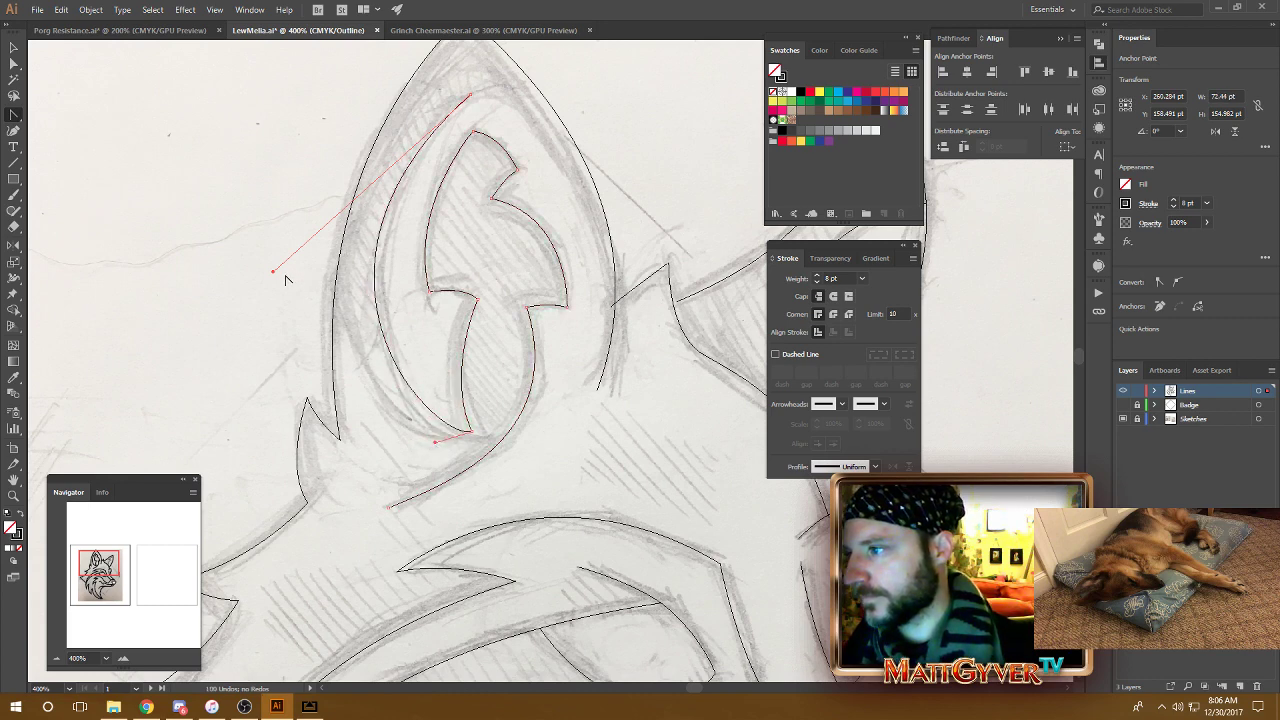
{"action": "left_click_drag", "start_coordinate": [275, 272], "coordinate": [292, 279]}
{"action": "key", "text": "ctrl+y"}
{"action": "left_click_drag", "start_coordinate": [545, 217], "coordinate": [480, 312]}
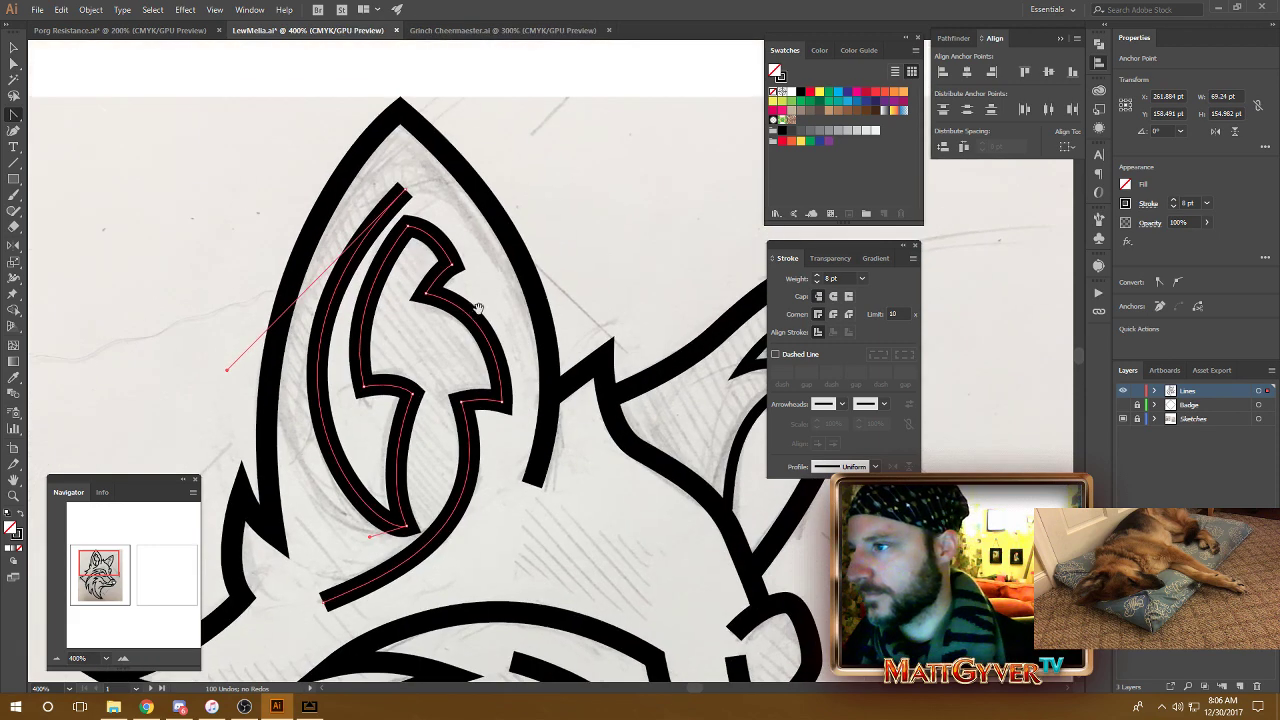
{"action": "key", "text": "a"}
{"action": "left_click_drag", "start_coordinate": [406, 190], "coordinate": [406, 175]}
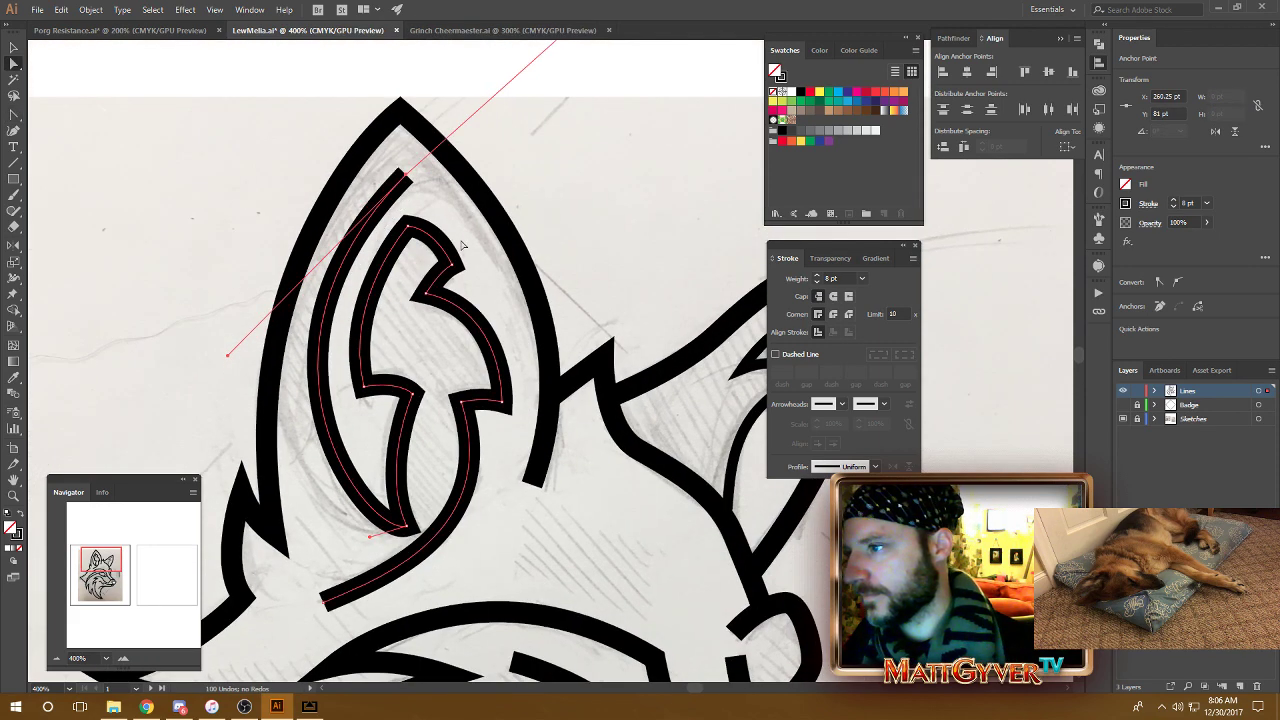
Step: Draw the inner rim's other side from the top anchor to the outer ear line, and adjust its end anchor and handle
{"action": "key", "text": "p"}
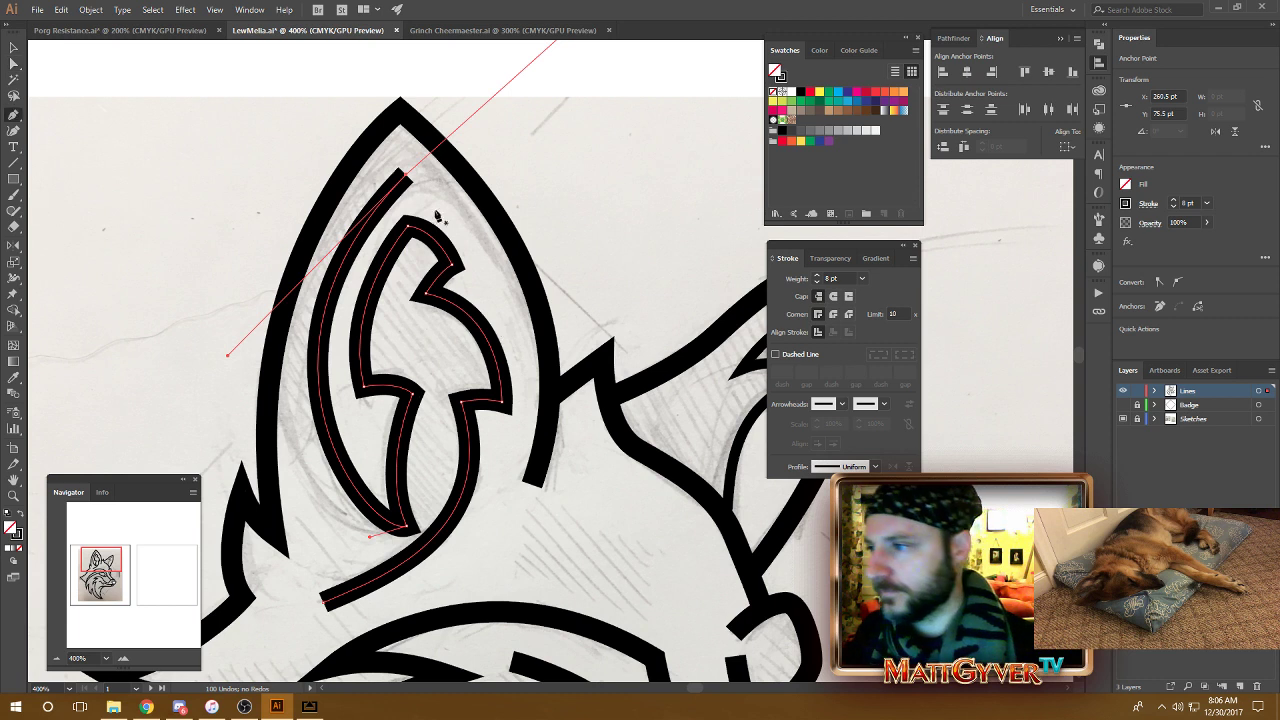
{"action": "mouse_move", "coordinate": [407, 178]}
{"action": "left_mouse_down"}
{"action": "mouse_move", "coordinate": [558, 292]}
{"action": "mouse_move", "coordinate": [542, 313]}
{"action": "mouse_move", "coordinate": [608, 455]}
{"action": "mouse_move", "coordinate": [625, 439]}
{"action": "left_mouse_up"}
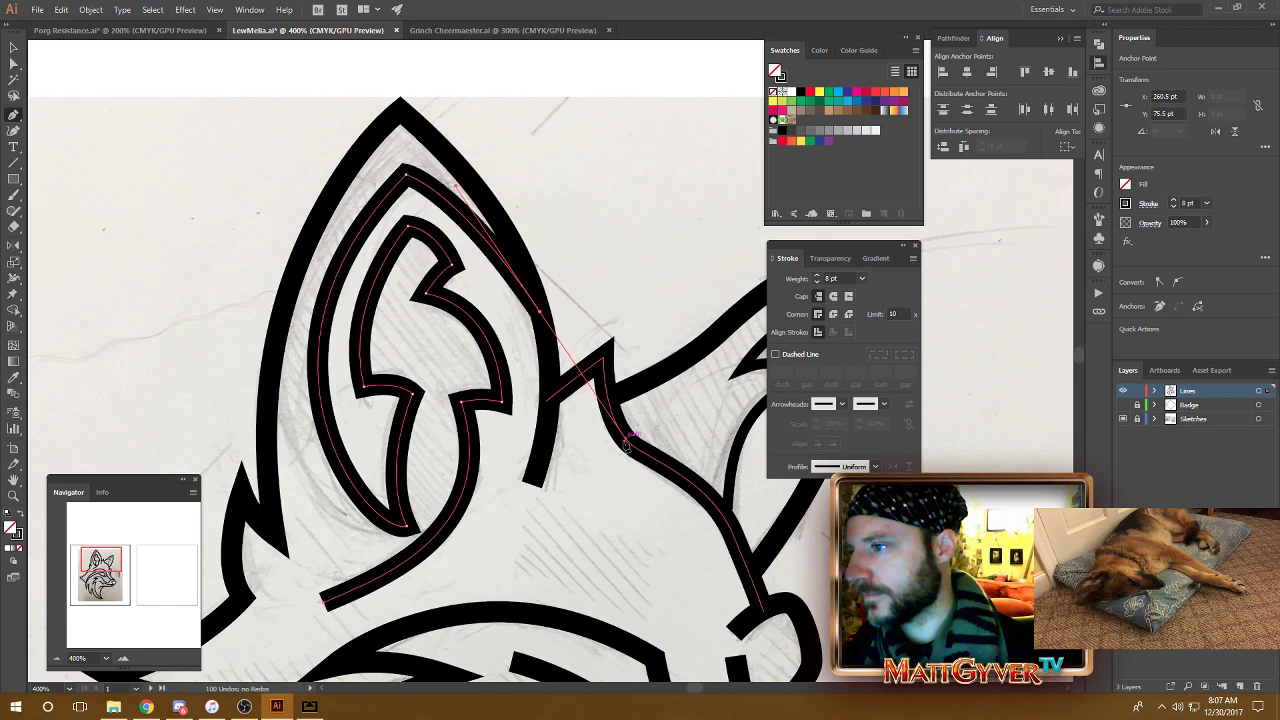
{"action": "key", "text": "a"}
{"action": "left_click_drag", "start_coordinate": [540, 313], "coordinate": [548, 354]}
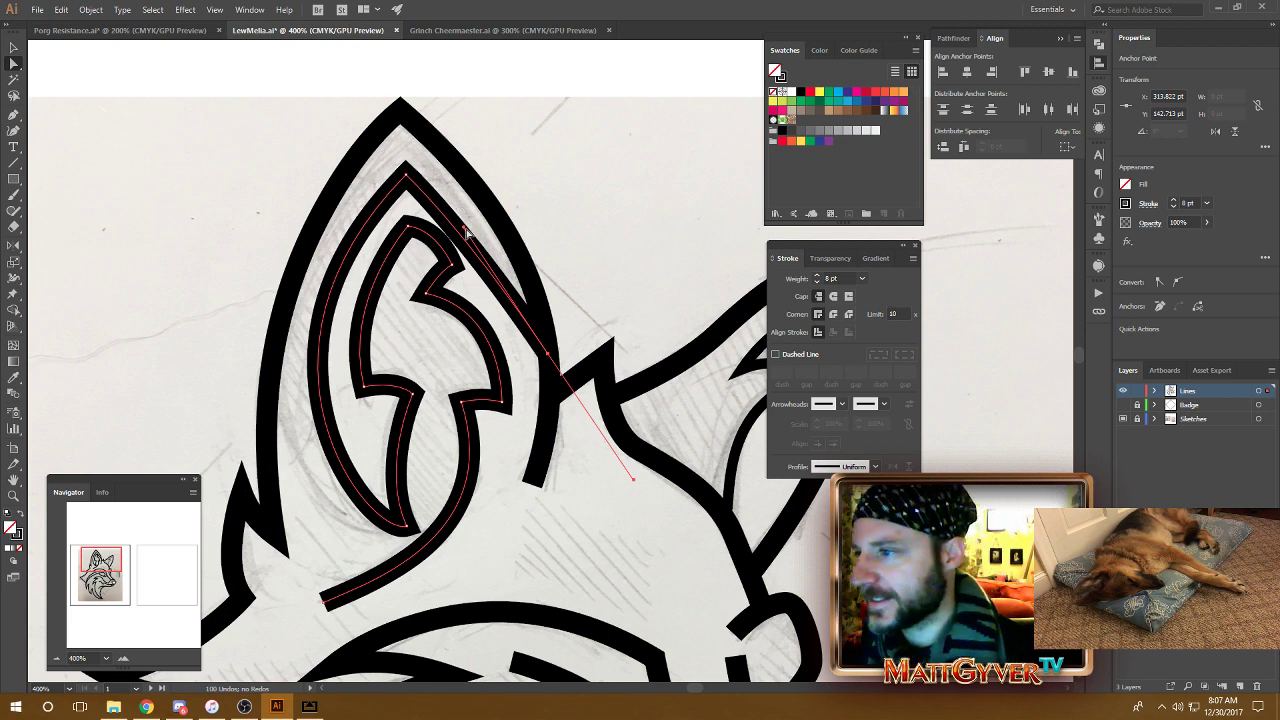
{"action": "left_click_drag", "start_coordinate": [465, 231], "coordinate": [466, 191]}
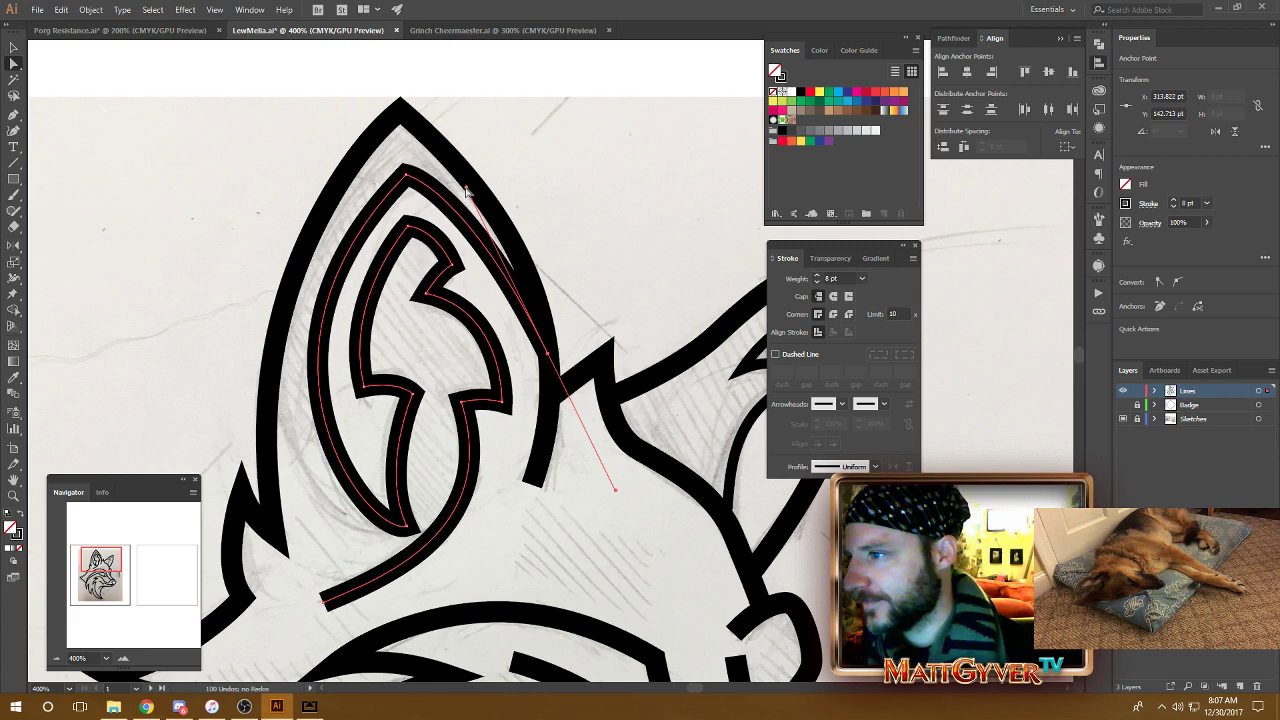
{"action": "key", "text": "ctrl+z"}
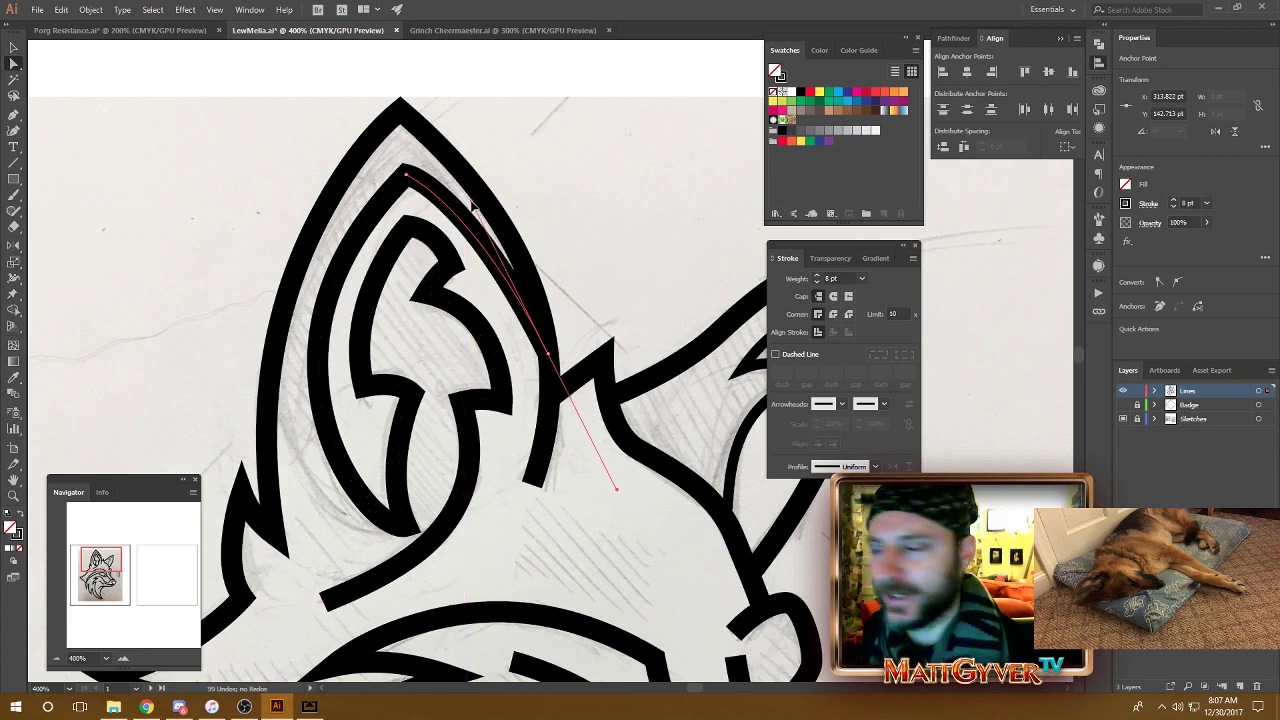
{"action": "key", "text": "ctrl+shift+z"}
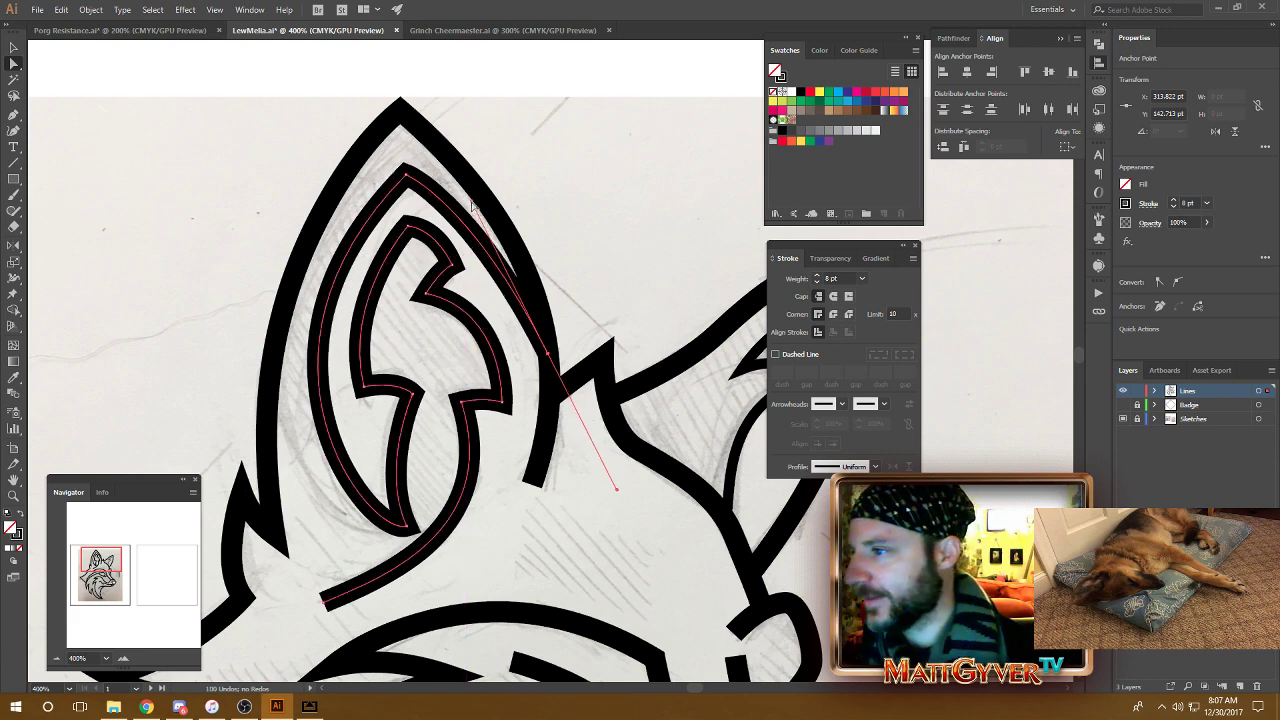
Step: Raise the inner rim's top anchor to Y 74.5 pt and bow the newly drawn side outward with its end handle
{"action": "left_click", "coordinate": [407, 178]}
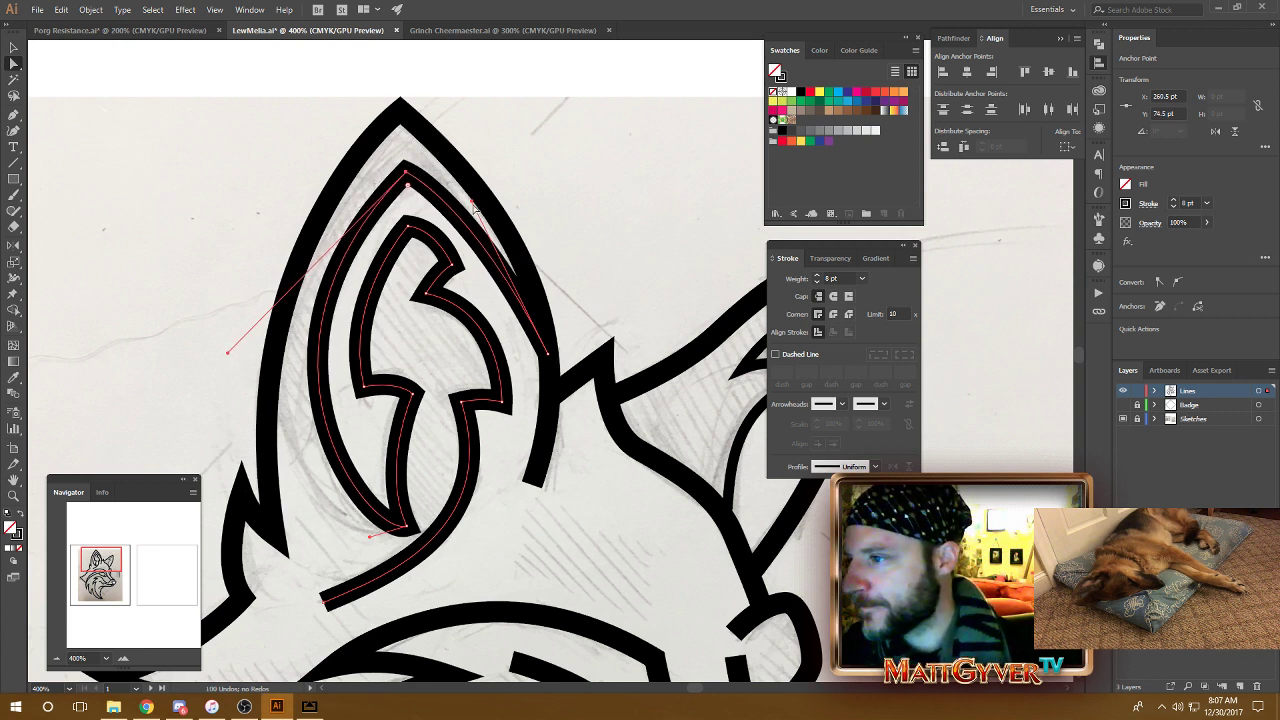
{"action": "key", "text": "ctrl+z"}
{"action": "mouse_move", "coordinate": [508, 224]}
{"action": "left_mouse_down"}
{"action": "mouse_move", "coordinate": [526, 246]}
{"action": "mouse_move", "coordinate": [522, 225]}
{"action": "left_mouse_up"}
{"action": "left_click_drag", "start_coordinate": [549, 272], "coordinate": [587, 221]}
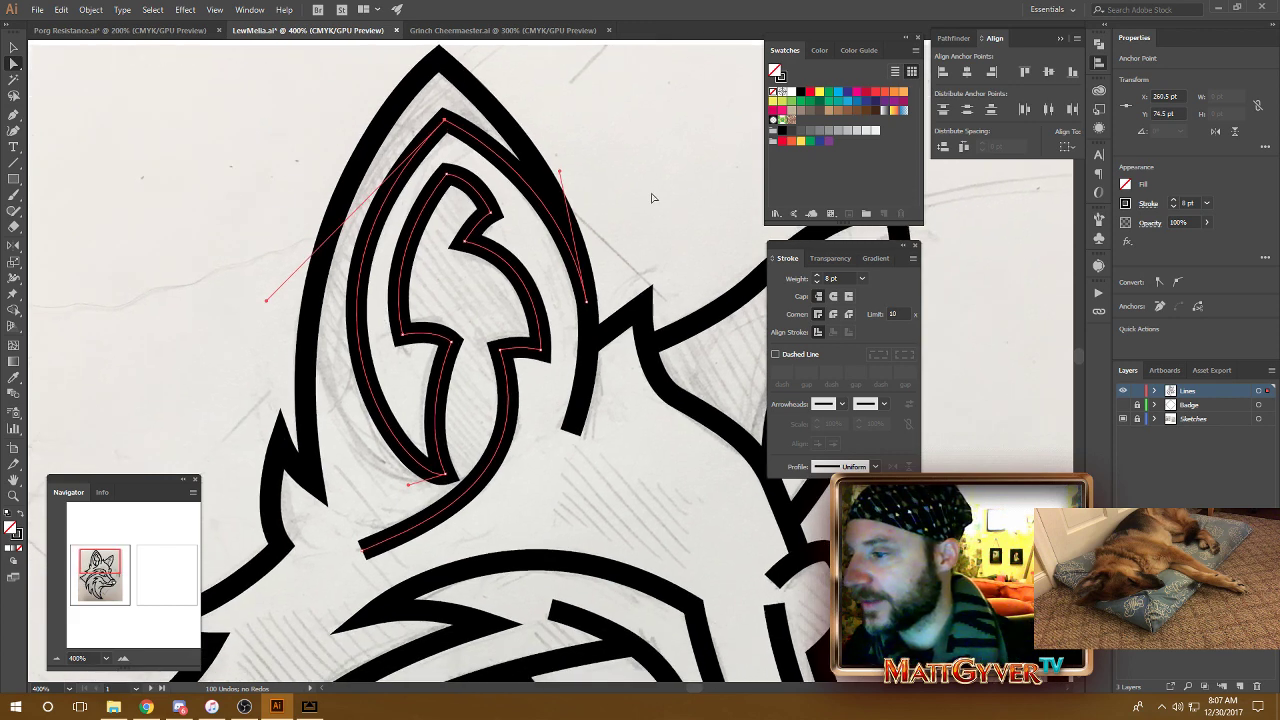
{"action": "left_click", "coordinate": [652, 196]}
Step: Adjust the inner ear's base anchor handle and nudge the anchor to X 257.75 pt, Y 202.25 pt
{"action": "left_click", "coordinate": [447, 475]}
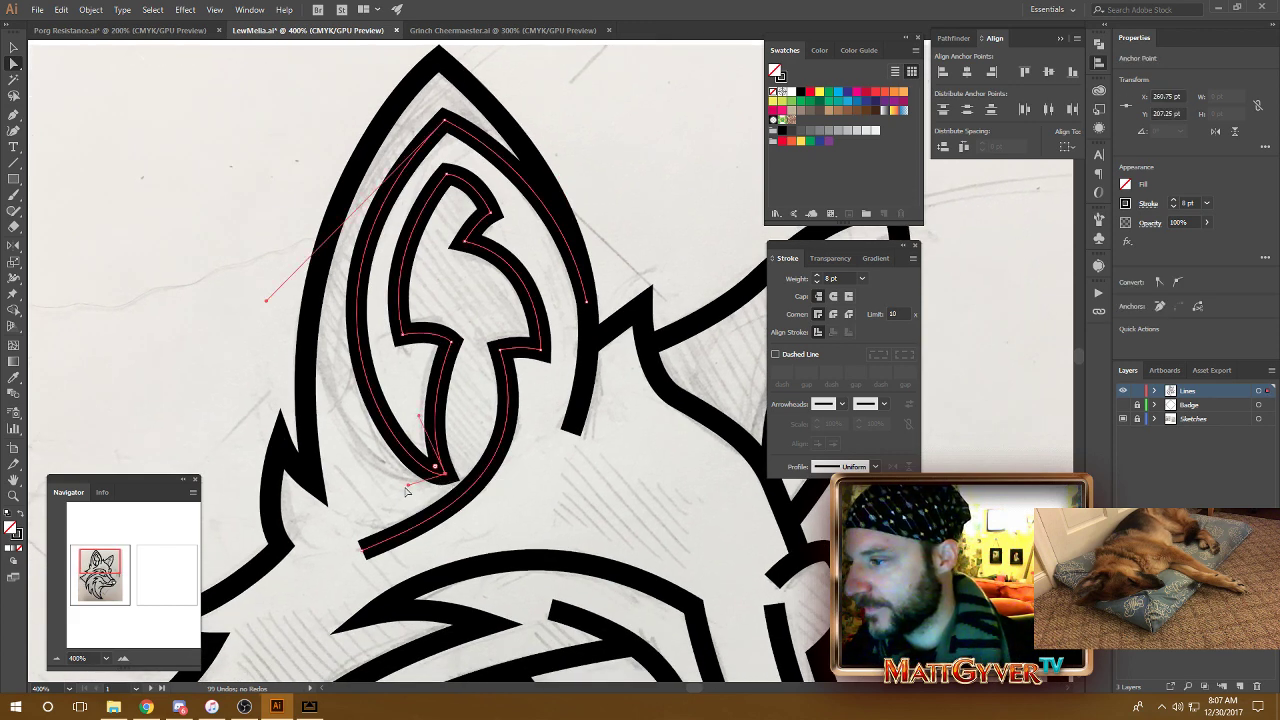
{"action": "left_click_drag", "start_coordinate": [407, 474], "coordinate": [398, 466]}
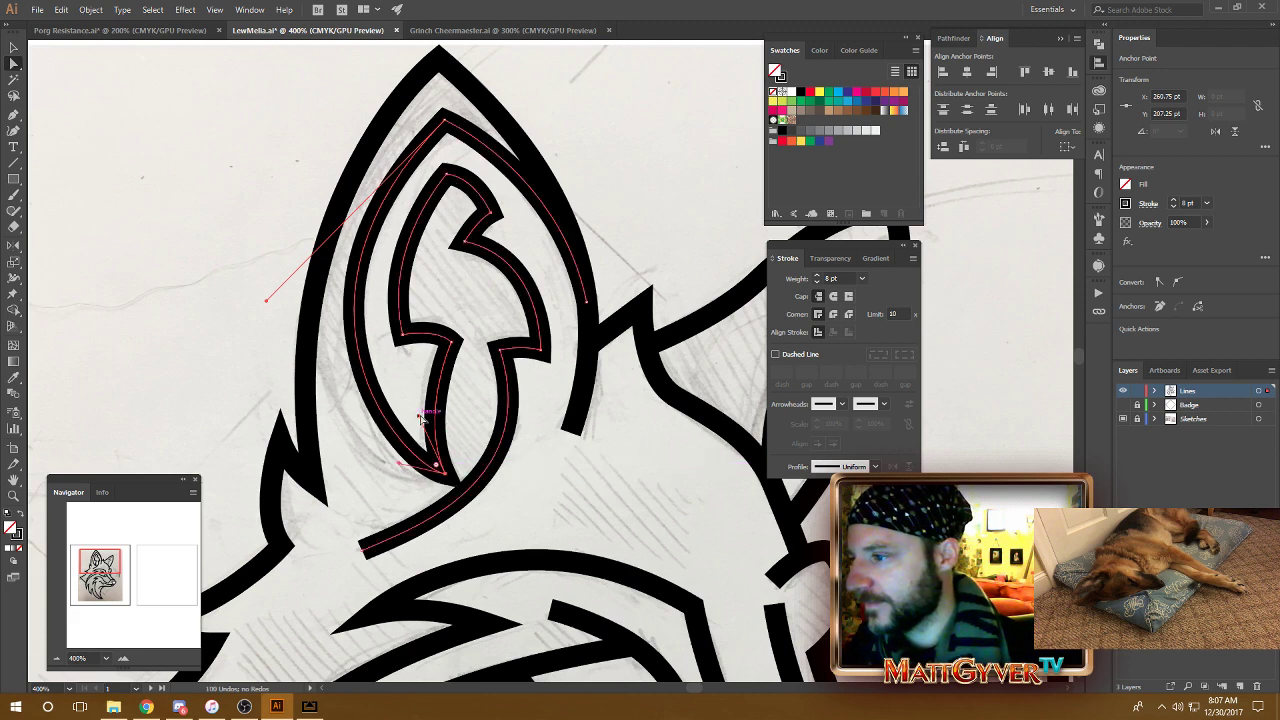
{"action": "left_click", "coordinate": [445, 473]}
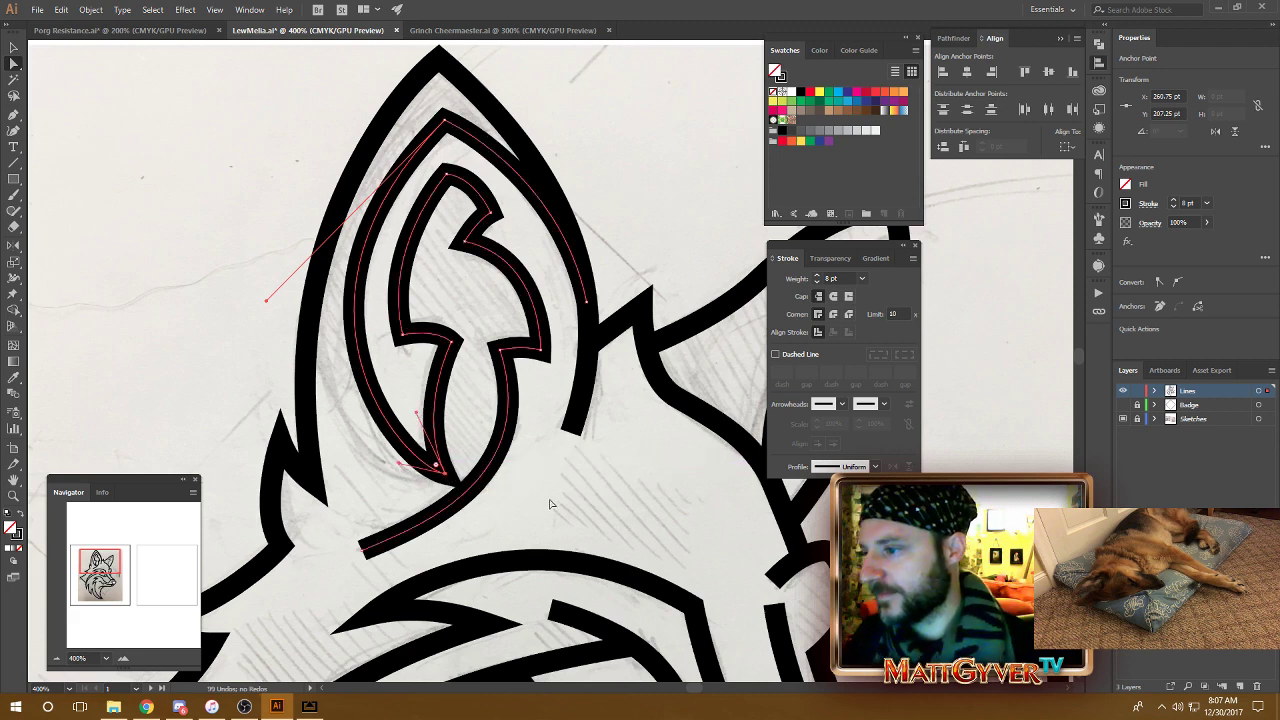
{"action": "key", "text": "Left"}
{"action": "key", "text": "Left"}
{"action": "key", "text": "Left"}
{"action": "key", "text": "Left"}
{"action": "key", "text": "Up"}
{"action": "key", "text": "Up"}
{"action": "key", "text": "Up"}
{"action": "key", "text": "Up"}
{"action": "key", "text": "Up"}
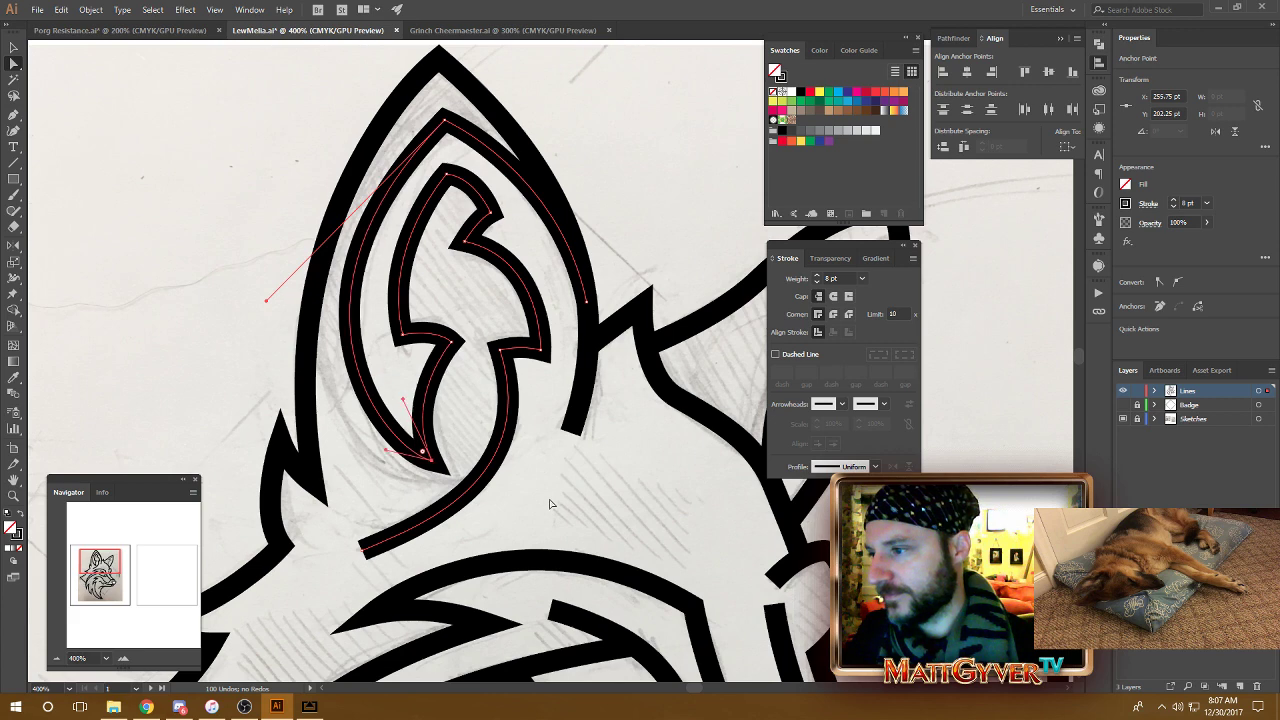
{"action": "key", "text": "Right"}
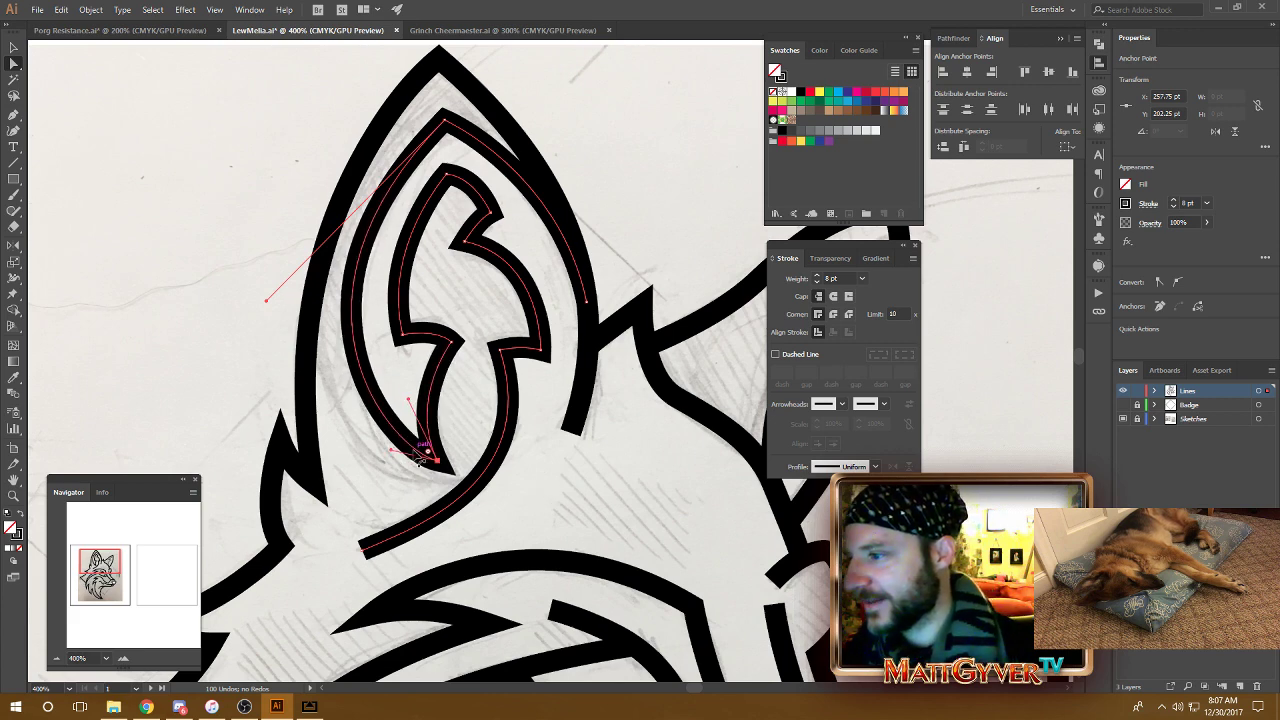
Step: Refine the large inner-rim curve with the handles at both its ends, and nudge the base anchor to about X 257 pt, Y 199 pt
{"action": "left_click_drag", "start_coordinate": [391, 450], "coordinate": [396, 441]}
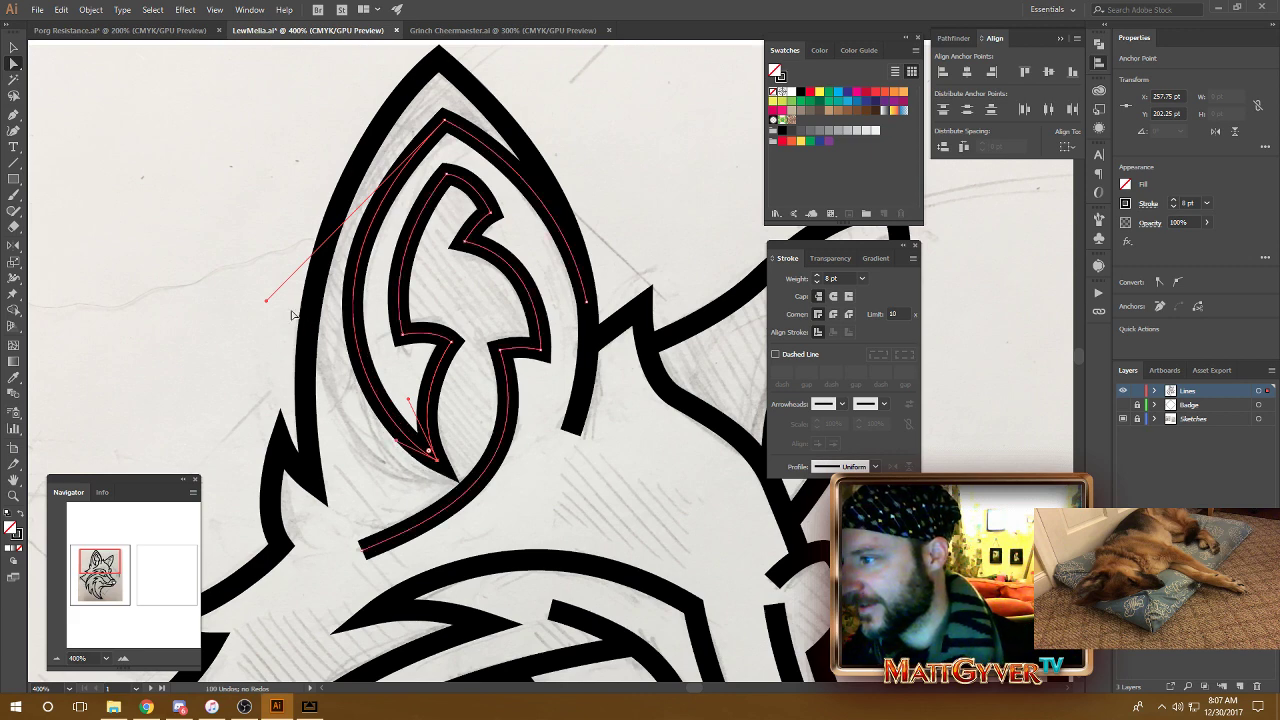
{"action": "left_click_drag", "start_coordinate": [267, 301], "coordinate": [290, 292]}
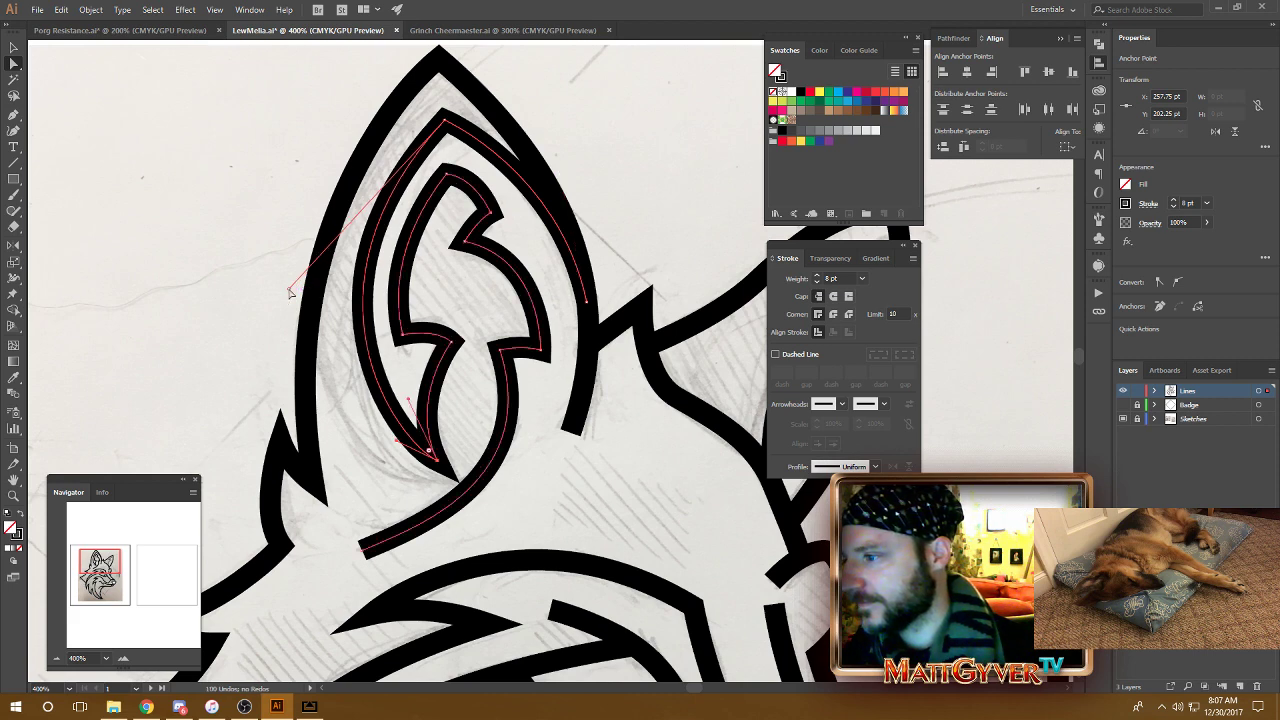
{"action": "mouse_move", "coordinate": [432, 455]}
{"action": "left_mouse_down"}
{"action": "mouse_move", "coordinate": [440, 470]}
{"action": "mouse_move", "coordinate": [431, 460]}
{"action": "left_mouse_up"}
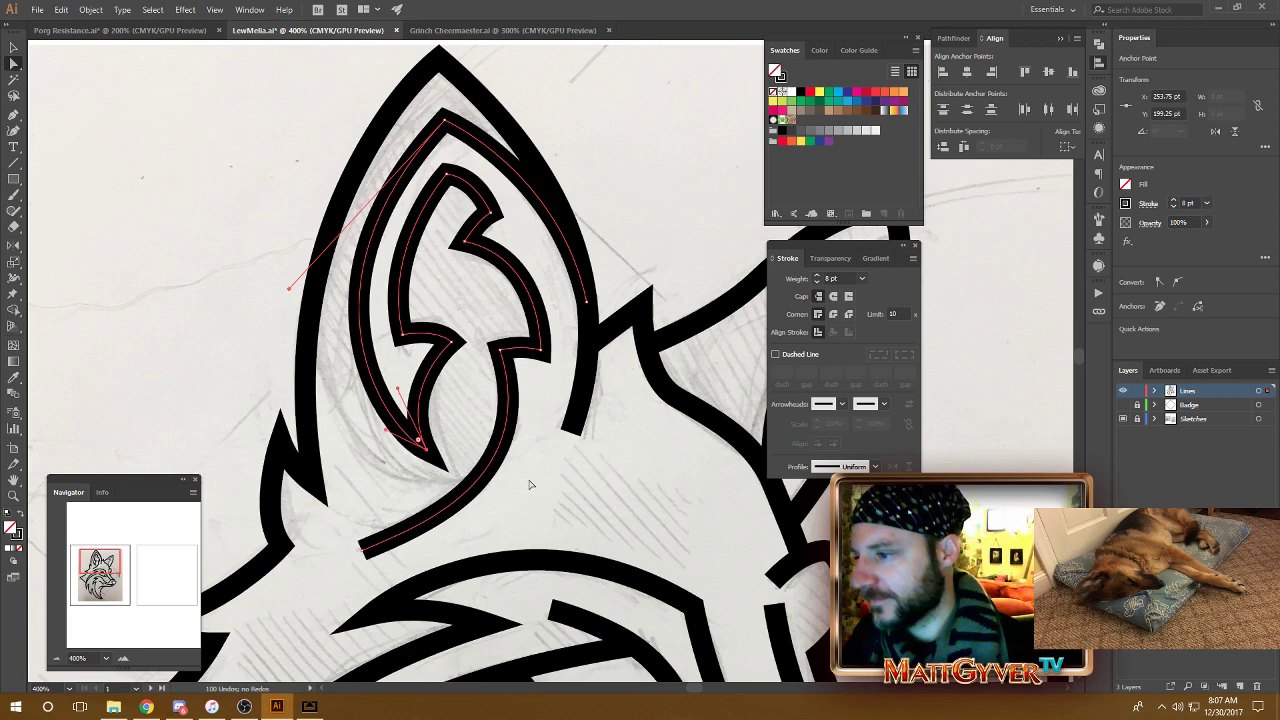
{"action": "key", "text": "Right"}
{"action": "key", "text": "Right"}
{"action": "key", "text": "Right"}
{"action": "key", "text": "Down"}
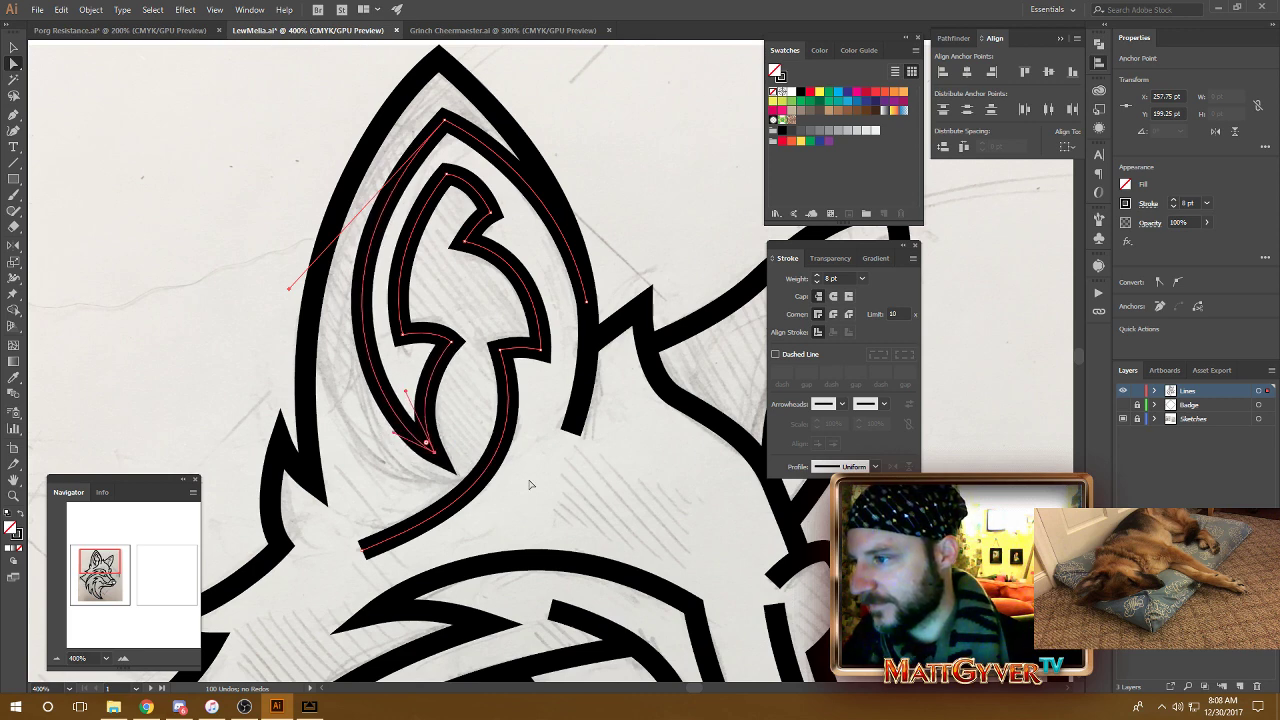
Step: Nudge the large ear's inner-rim base anchor to X 255.75 pt, Y 196.25 pt
{"action": "left_click", "coordinate": [448, 341]}
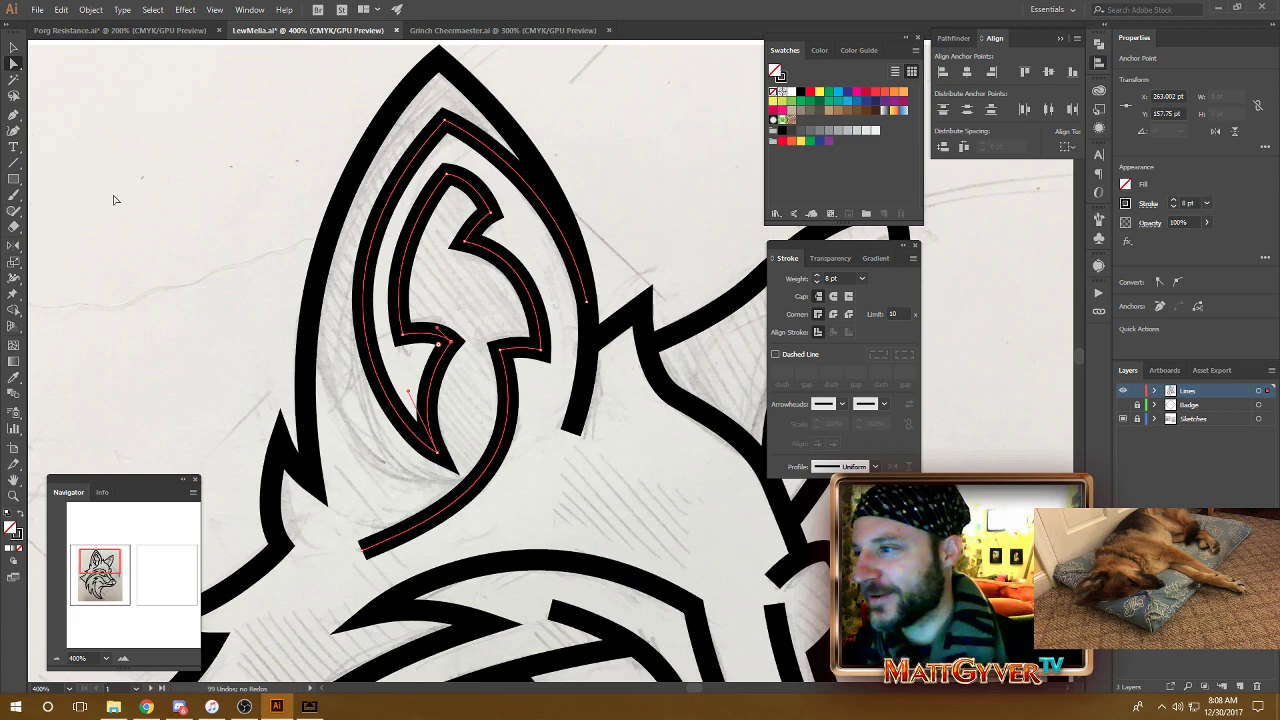
{"action": "left_click", "coordinate": [283, 156]}
{"action": "scroll", "coordinate": [625, 358], "scroll_direction": "down", "scroll_amount": 2}
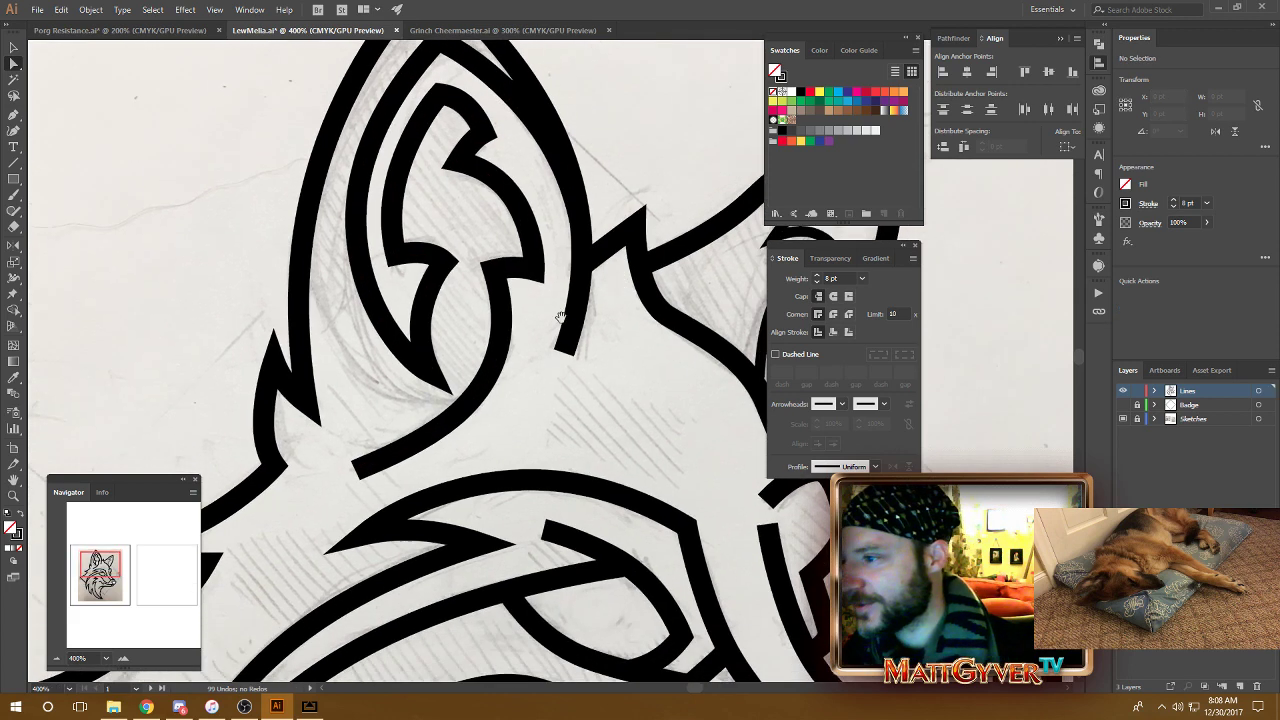
{"action": "left_click", "coordinate": [431, 373]}
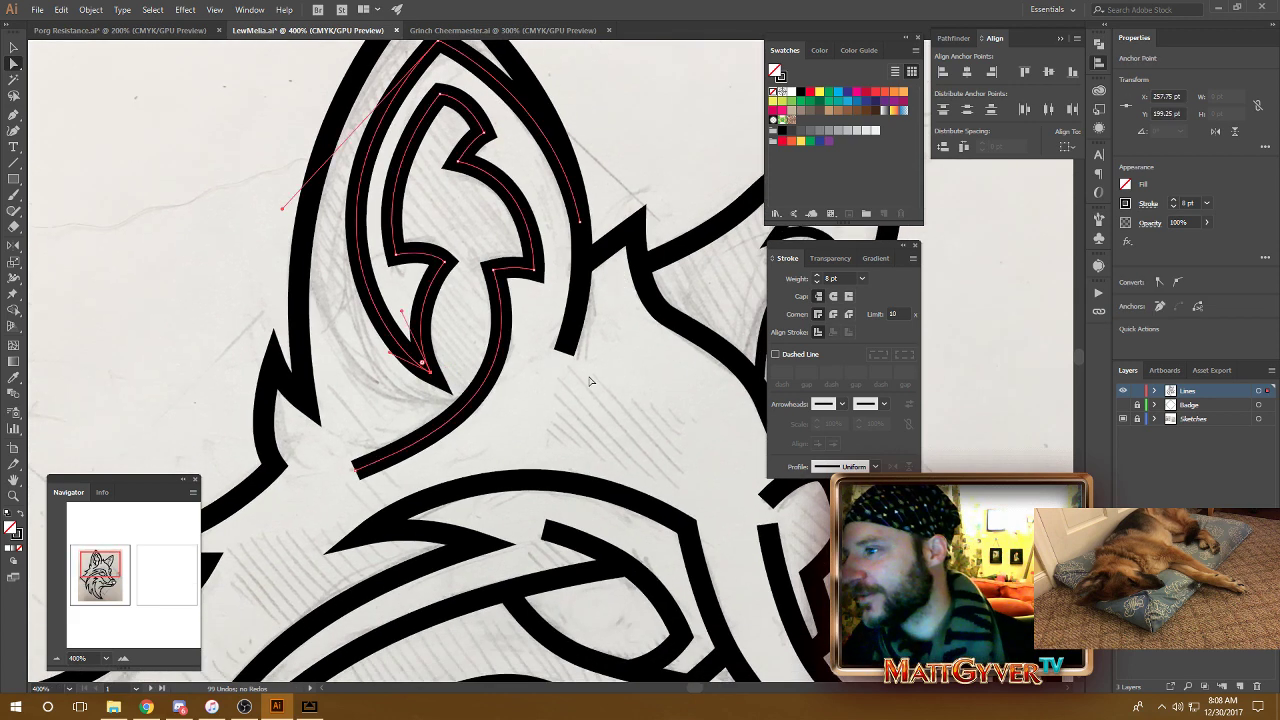
{"action": "key", "text": "Left"}
{"action": "key", "text": "Left"}
{"action": "key", "text": "Left"}
{"action": "key", "text": "Up"}
{"action": "key", "text": "Up"}
{"action": "key", "text": "Up"}
{"action": "key", "text": "Left"}
{"action": "key", "text": "Left"}
{"action": "key", "text": "Left"}
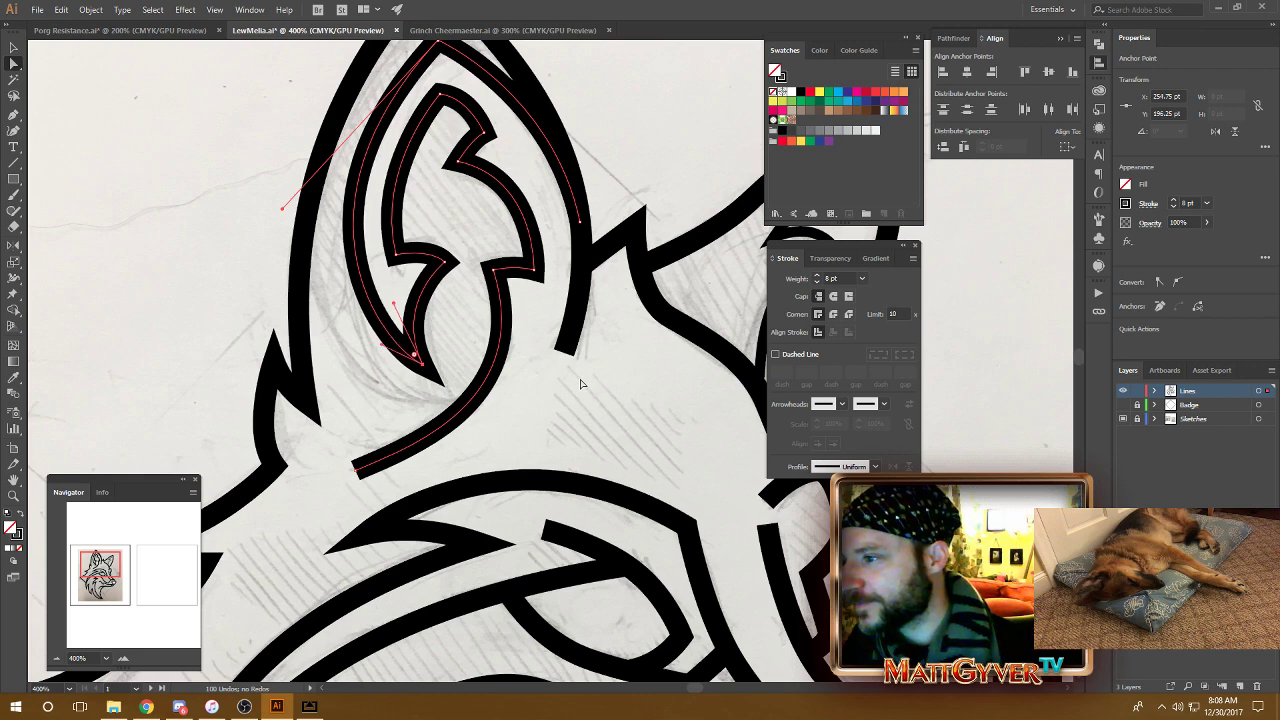
{"action": "key", "text": "Right"}
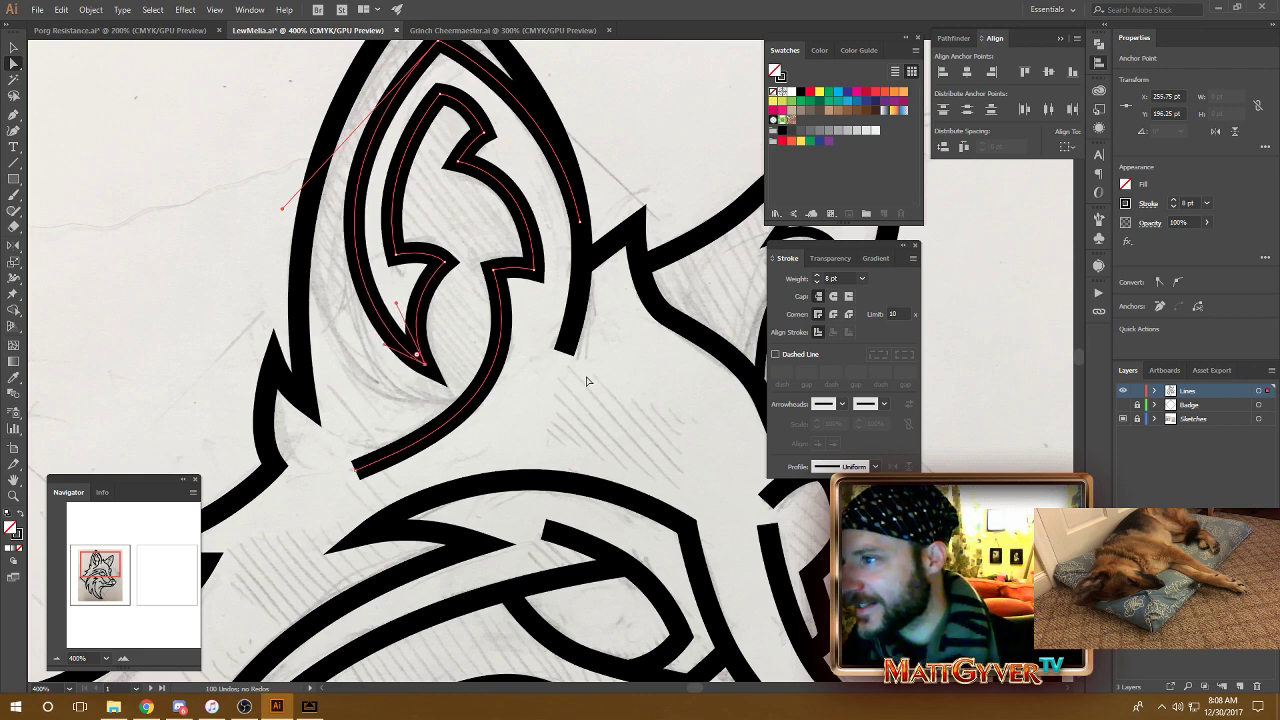
Step: Nudge the outer corner anchor of the large ear's inner tuft, above the rim base, to X 244.75 pt, Y 154 pt
{"action": "left_click", "coordinate": [397, 254]}
{"action": "key", "text": "Down"}
{"action": "key", "text": "Down"}
{"action": "key", "text": "Down"}
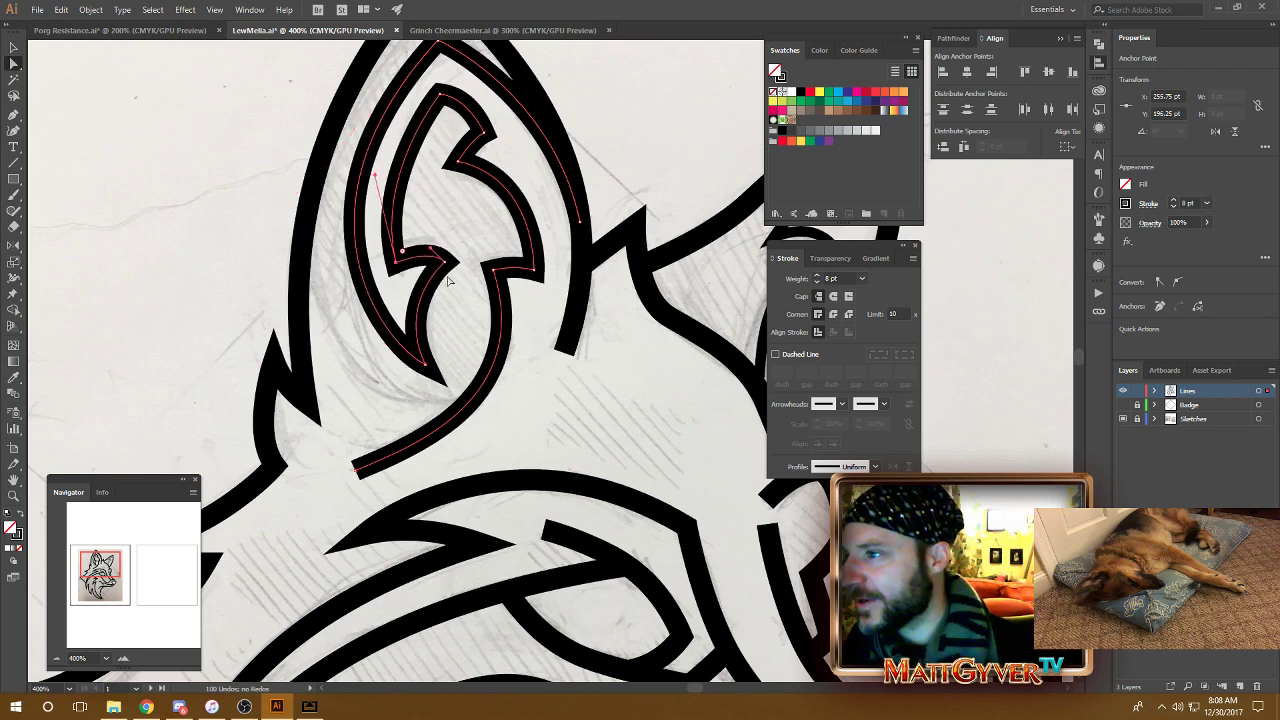
{"action": "key", "text": "Up"}
{"action": "key", "text": "Up"}
{"action": "key", "text": "Up"}
{"action": "key", "text": "Up"}
{"action": "key", "text": "Up"}
{"action": "key", "text": "Left"}
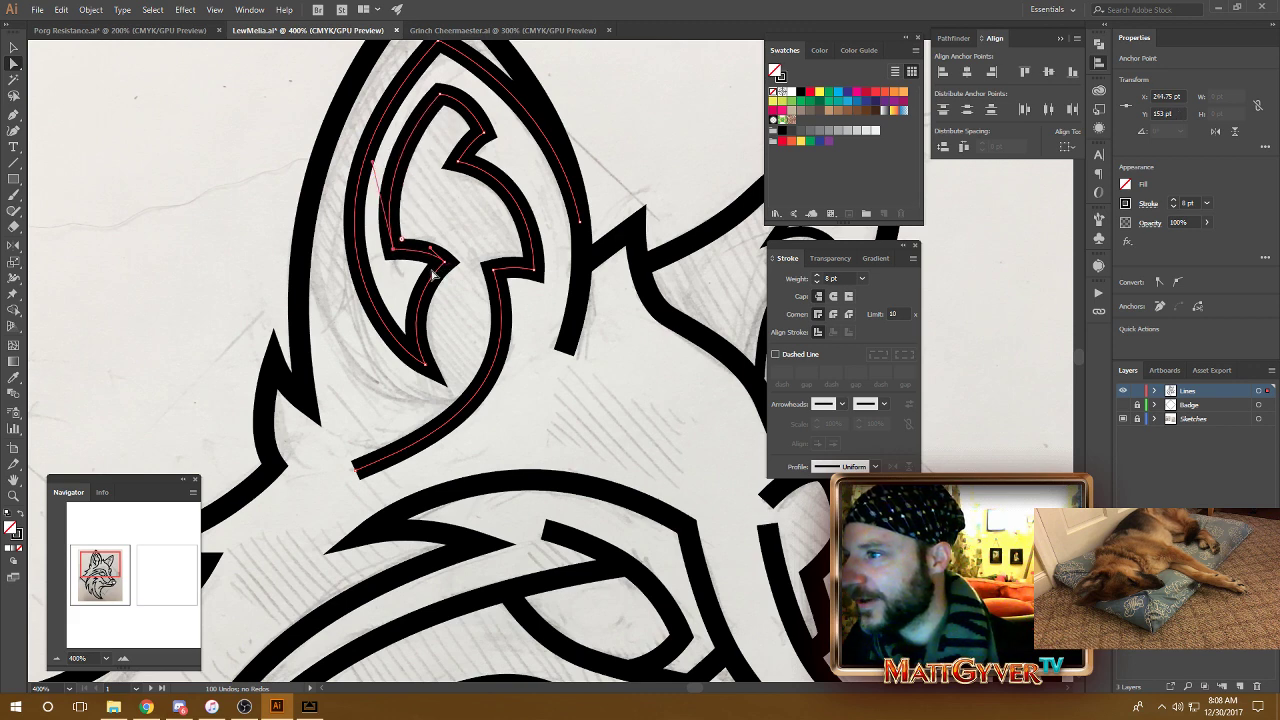
{"action": "key", "text": "Down"}
{"action": "key", "text": "Right"}
Step: Nudge the inner tuft's upper tip anchor to X 278.75 pt, Y 110.25 pt and lower the handle of the tuft's top anchor
{"action": "left_click_drag", "start_coordinate": [537, 125], "coordinate": [537, 140]}
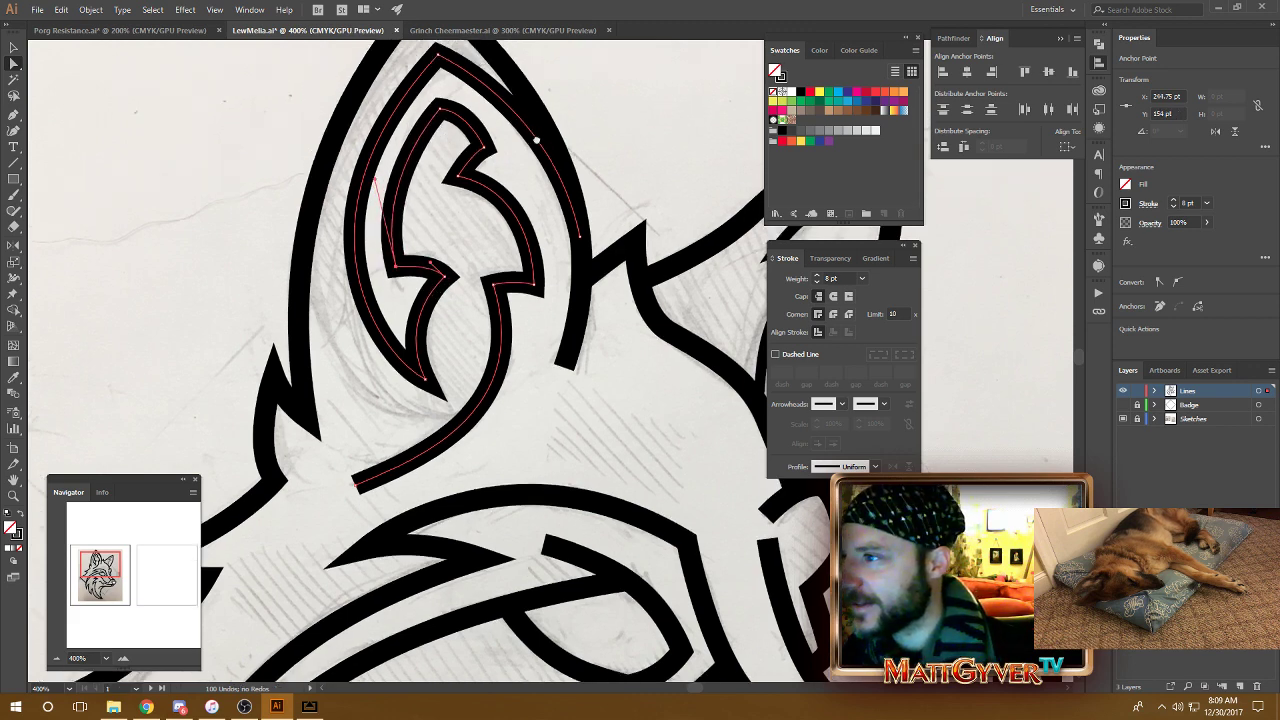
{"action": "scroll", "coordinate": [537, 140], "scroll_direction": "up", "scroll_amount": 1}
{"action": "left_click", "coordinate": [443, 166]}
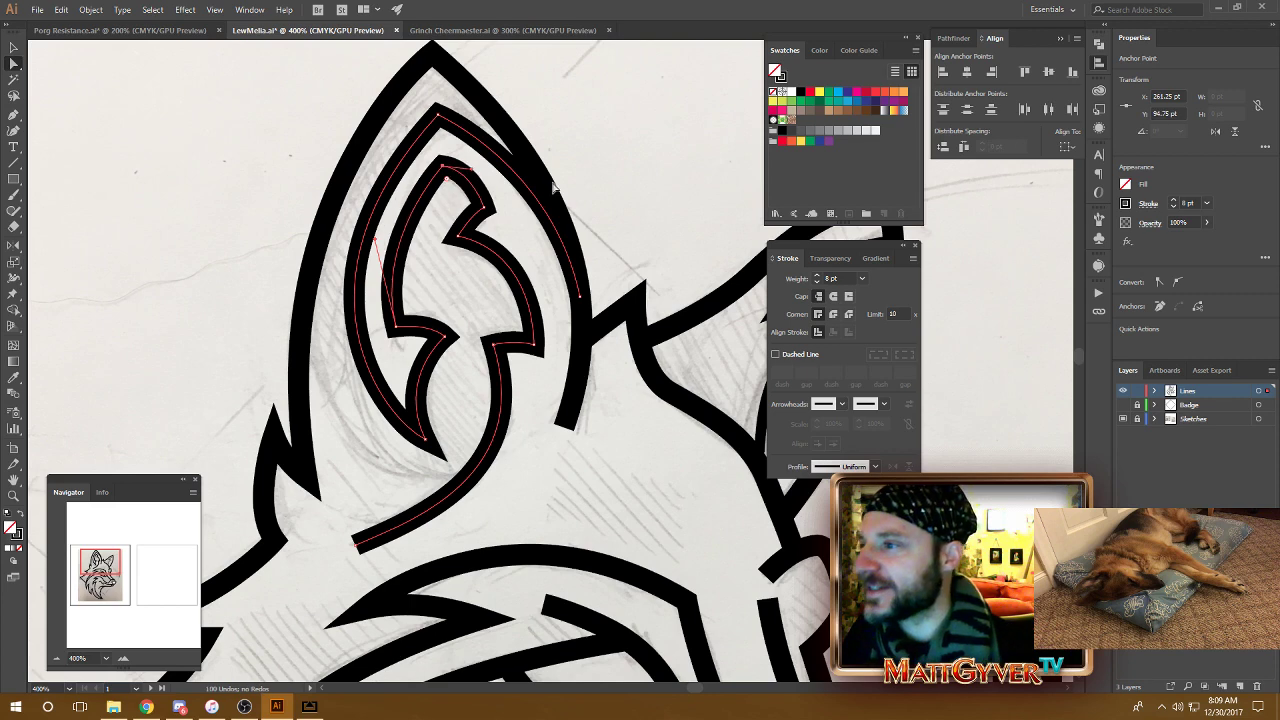
{"action": "left_click", "coordinate": [485, 208]}
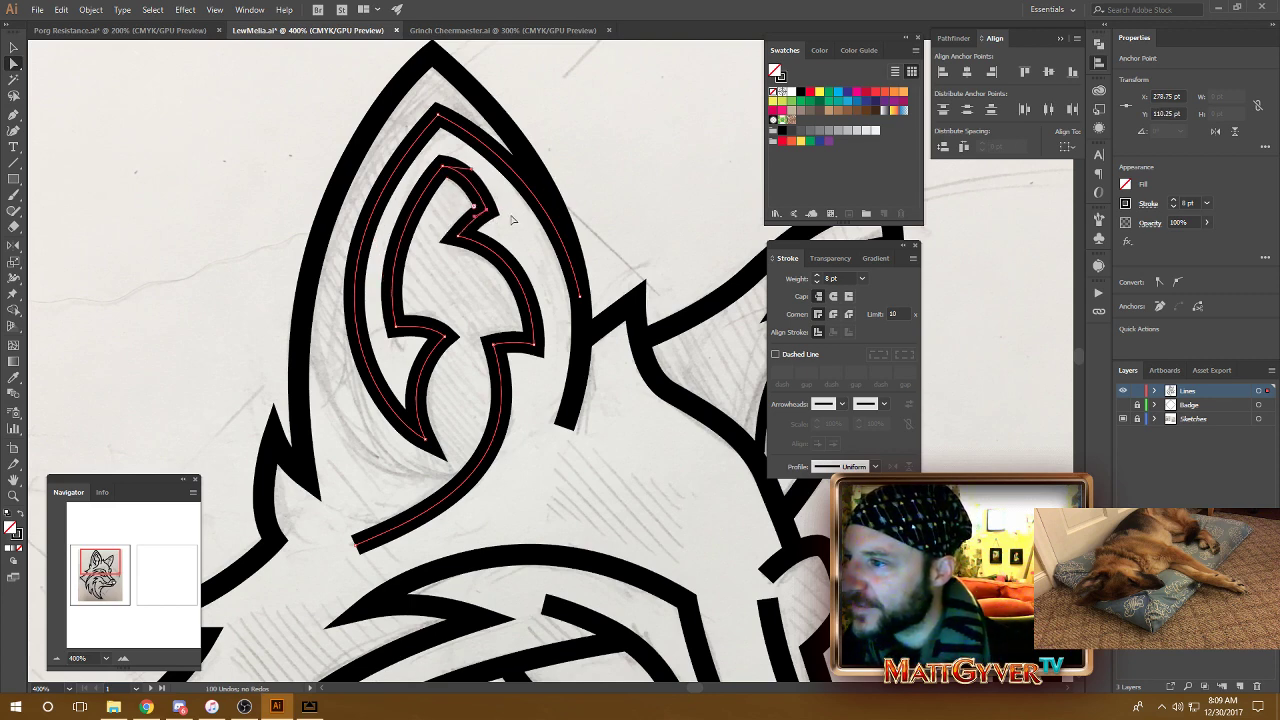
{"action": "key", "text": "Right"}
{"action": "key", "text": "Right"}
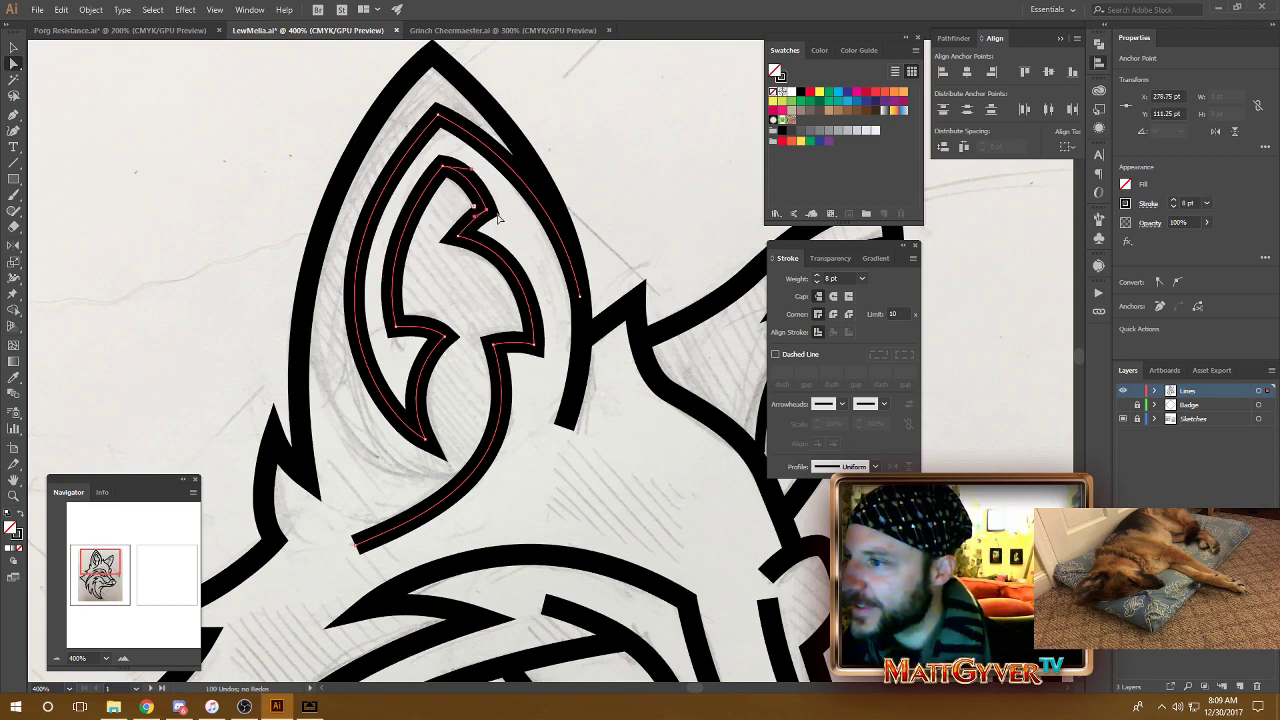
{"action": "left_click_drag", "start_coordinate": [472, 169], "coordinate": [473, 174]}
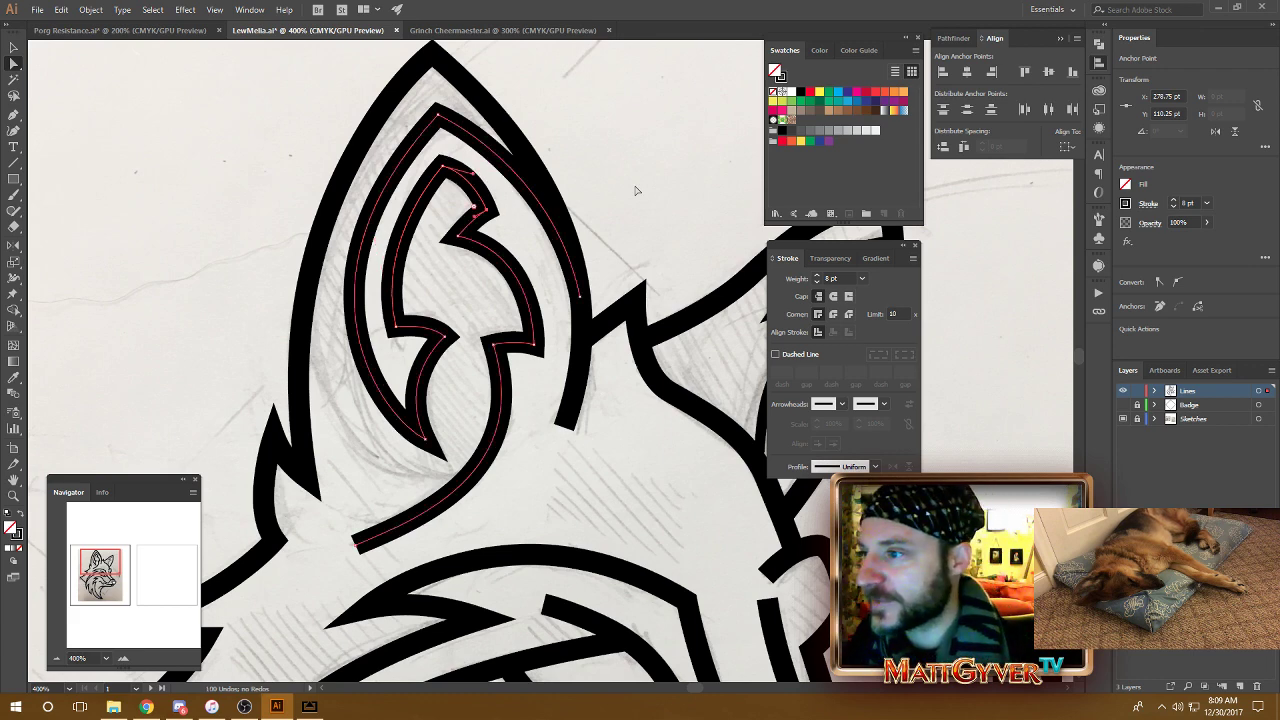
Step: Set the stroke weight of the small ear's inner line to 8 pt
{"action": "left_click_drag", "start_coordinate": [529, 466], "coordinate": [571, 349]}
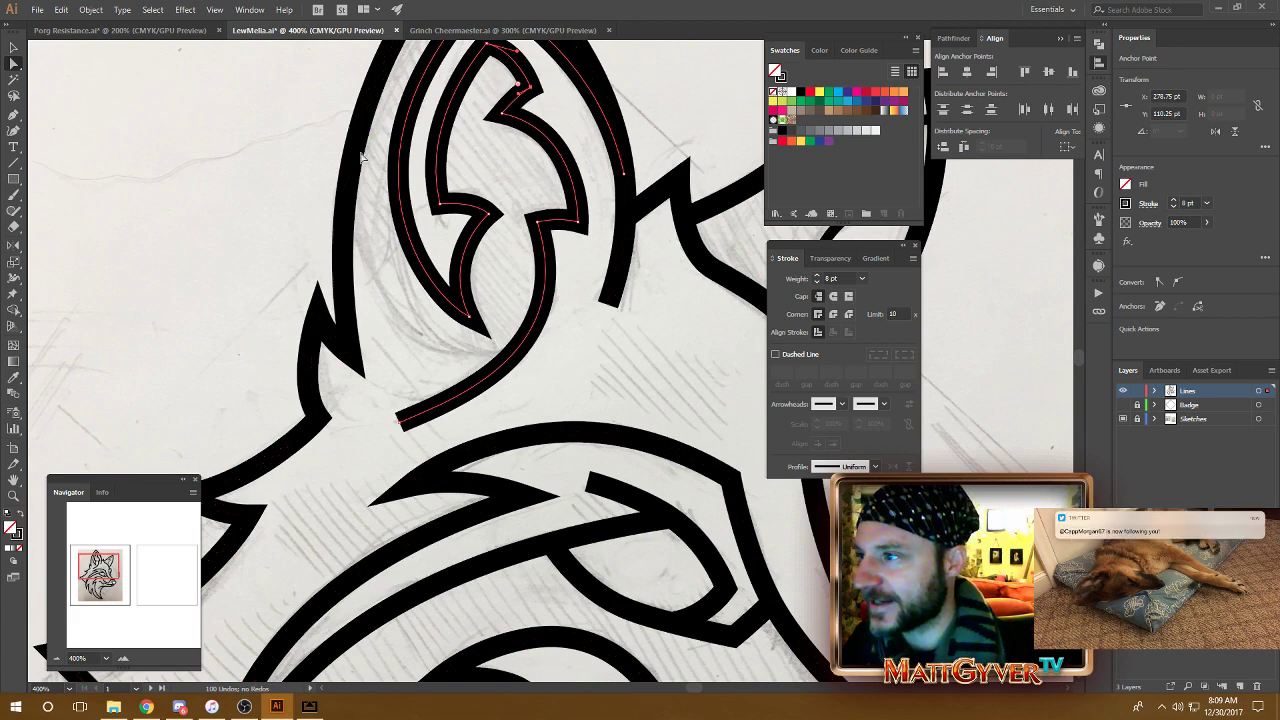
{"action": "key", "text": "ctrl+minus"}
{"action": "key", "text": "ctrl+minus"}
{"action": "key", "text": "ctrl+minus"}
{"action": "left_click", "coordinate": [638, 321]}
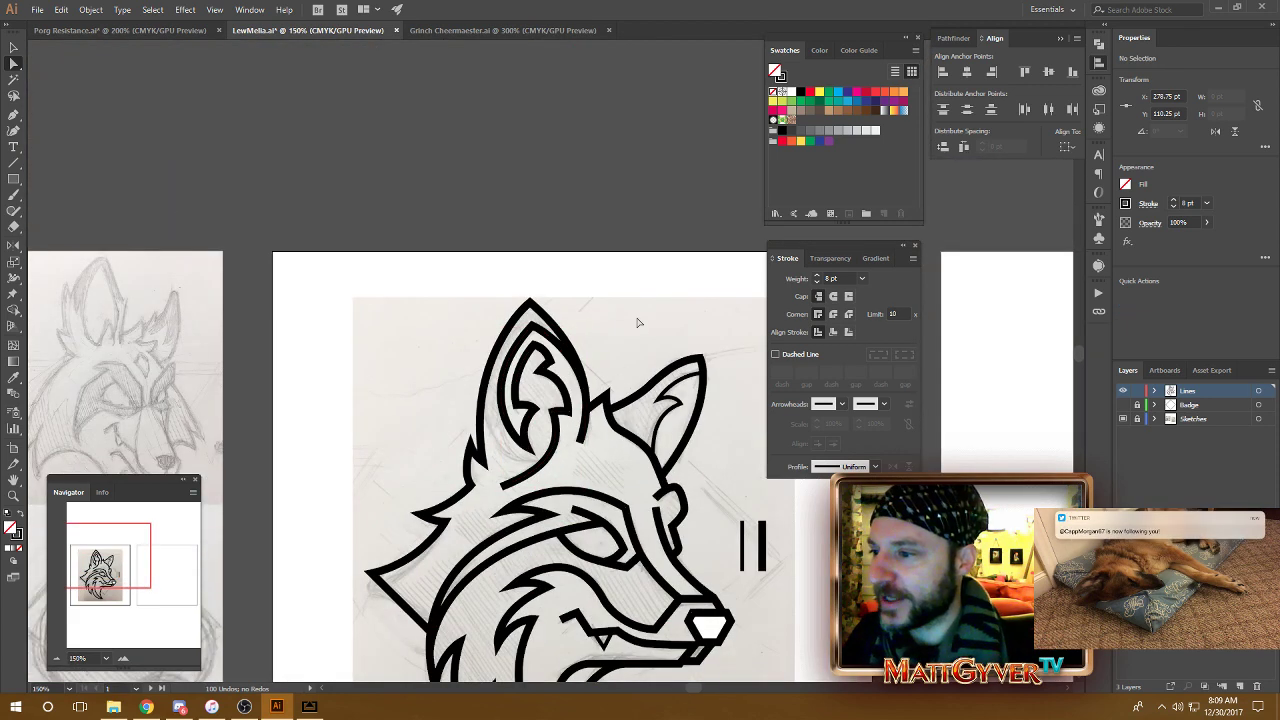
{"action": "left_click_drag", "start_coordinate": [656, 500], "coordinate": [581, 388]}
{"action": "scroll", "coordinate": [585, 378], "scroll_direction": "up", "scroll_amount": 2}
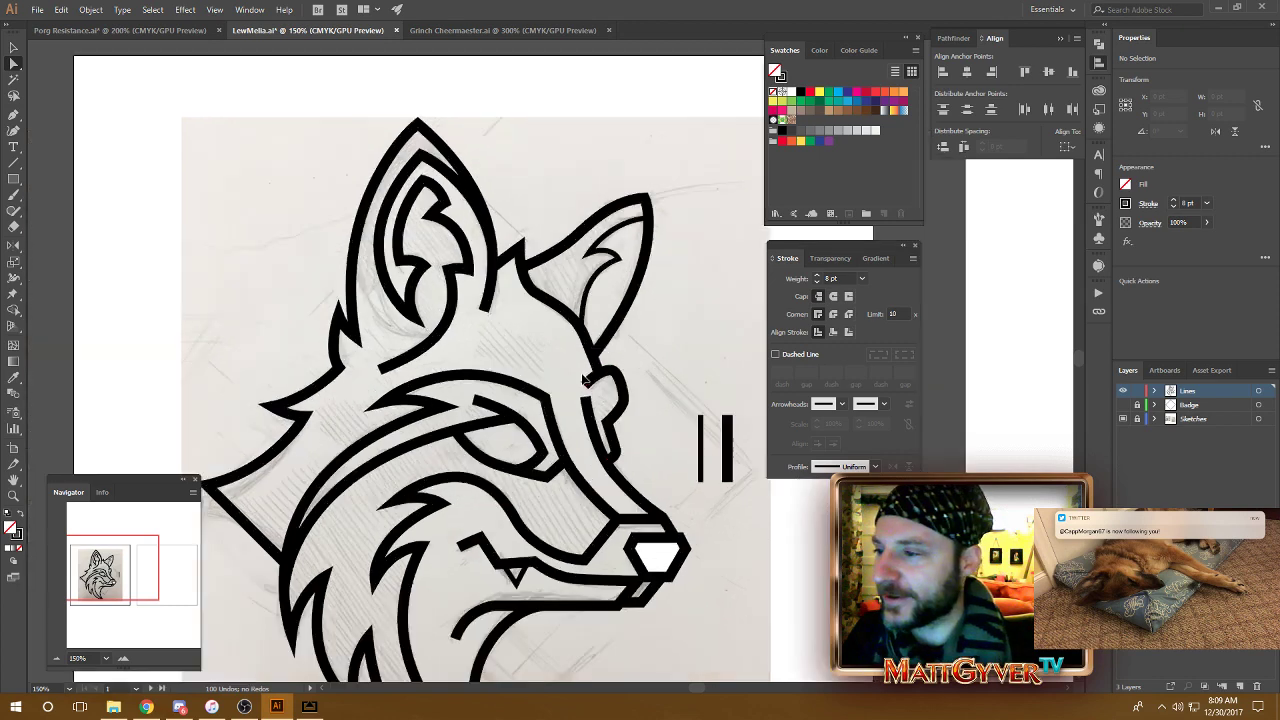
{"action": "left_click_drag", "start_coordinate": [638, 357], "coordinate": [626, 397]}
{"action": "left_click", "coordinate": [639, 246]}
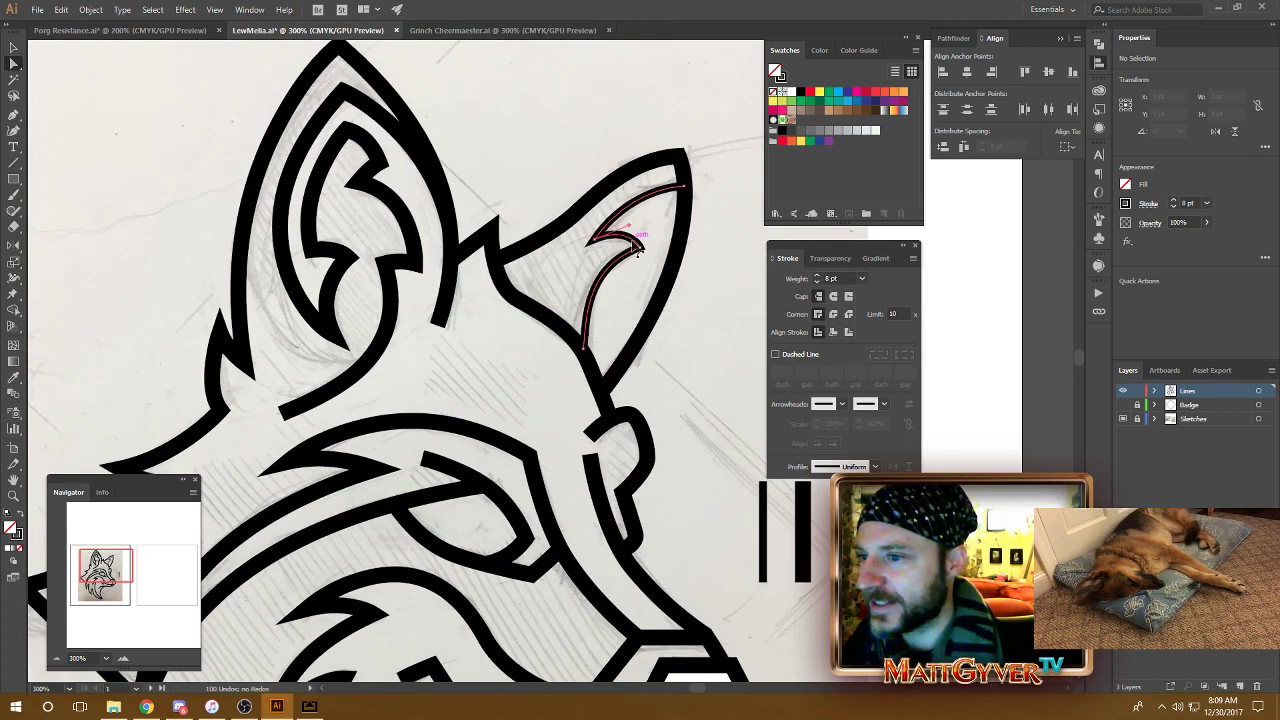
{"action": "scroll", "coordinate": [844, 280], "scroll_direction": "up", "scroll_amount": 4}
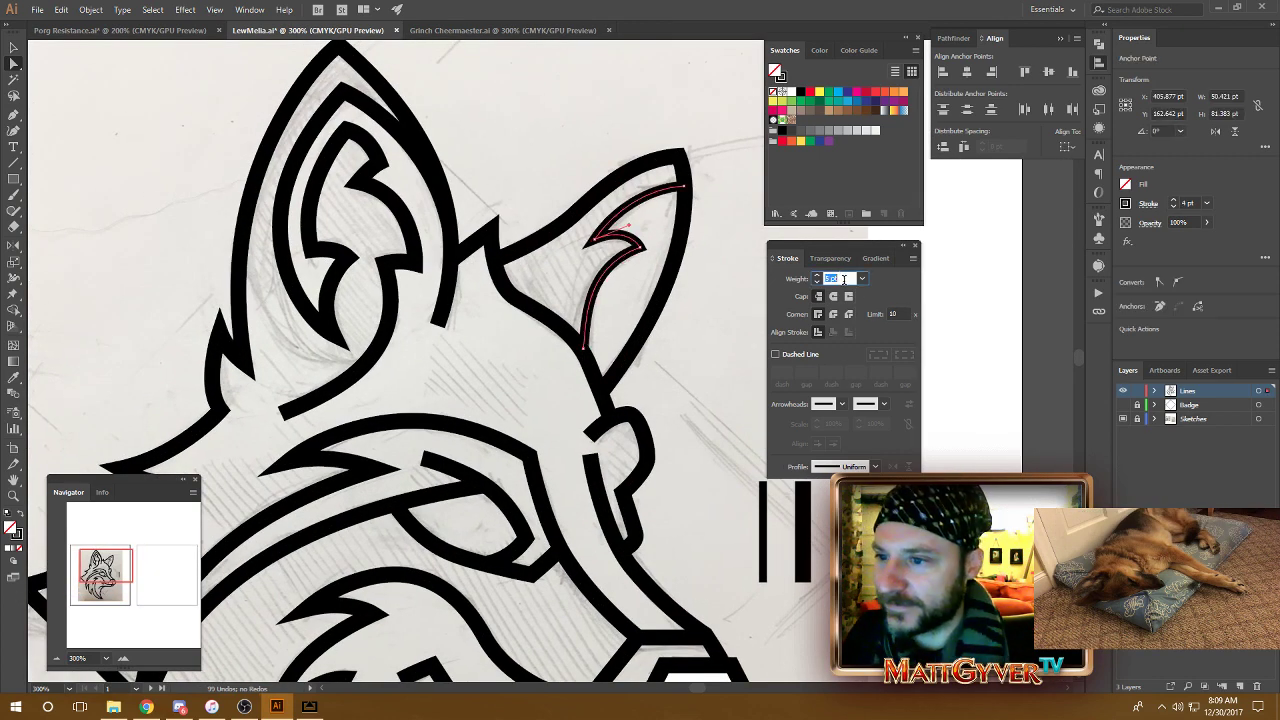
{"action": "left_click", "coordinate": [722, 300]}
{"action": "scroll", "coordinate": [700, 305], "scroll_direction": "up", "scroll_amount": 1}
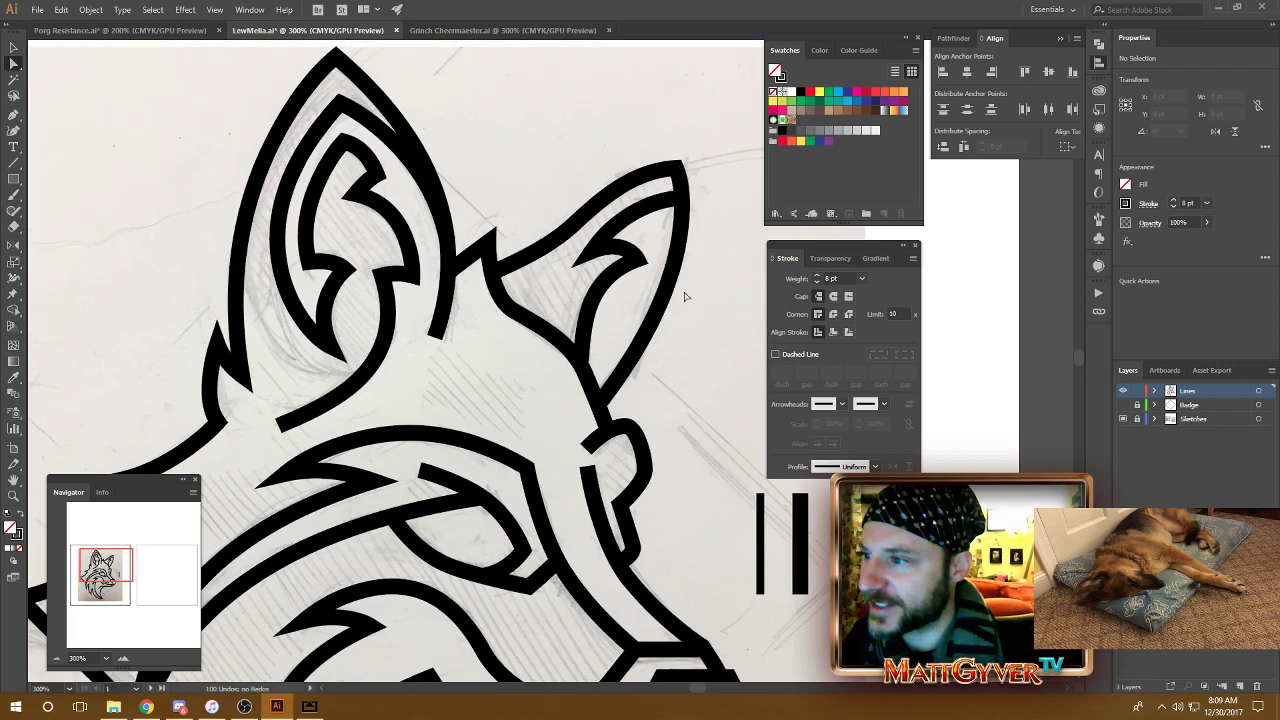
Step: Shorten the upper handle at the tip anchor of the small ear's inner tuft
{"action": "left_click", "coordinate": [636, 265]}
{"action": "key", "text": "ctrl+plus"}
{"action": "key", "text": "ctrl+plus"}
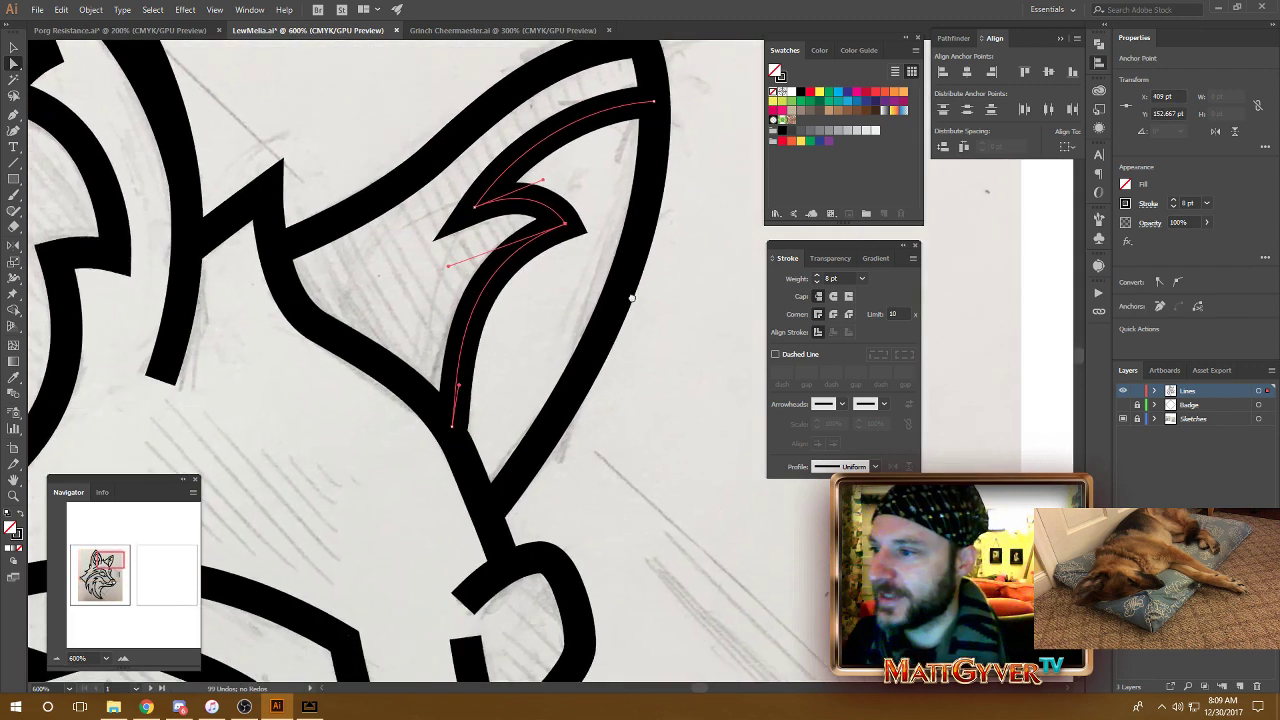
{"action": "left_click_drag", "start_coordinate": [546, 177], "coordinate": [535, 185]}
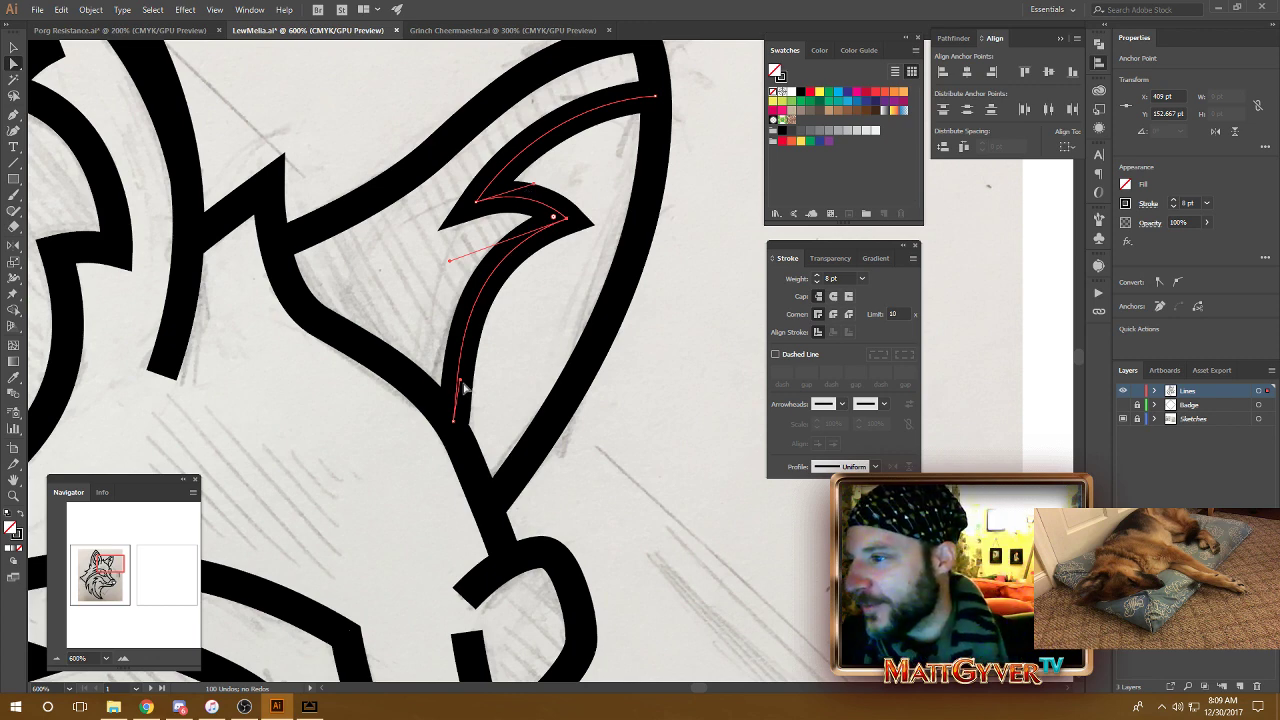
Step: Move the lower end anchor of the small ear's inner line to about X 380.7 pt, Y 205.4 pt and tilt its handle outward
{"action": "left_click_drag", "start_coordinate": [463, 386], "coordinate": [456, 377]}
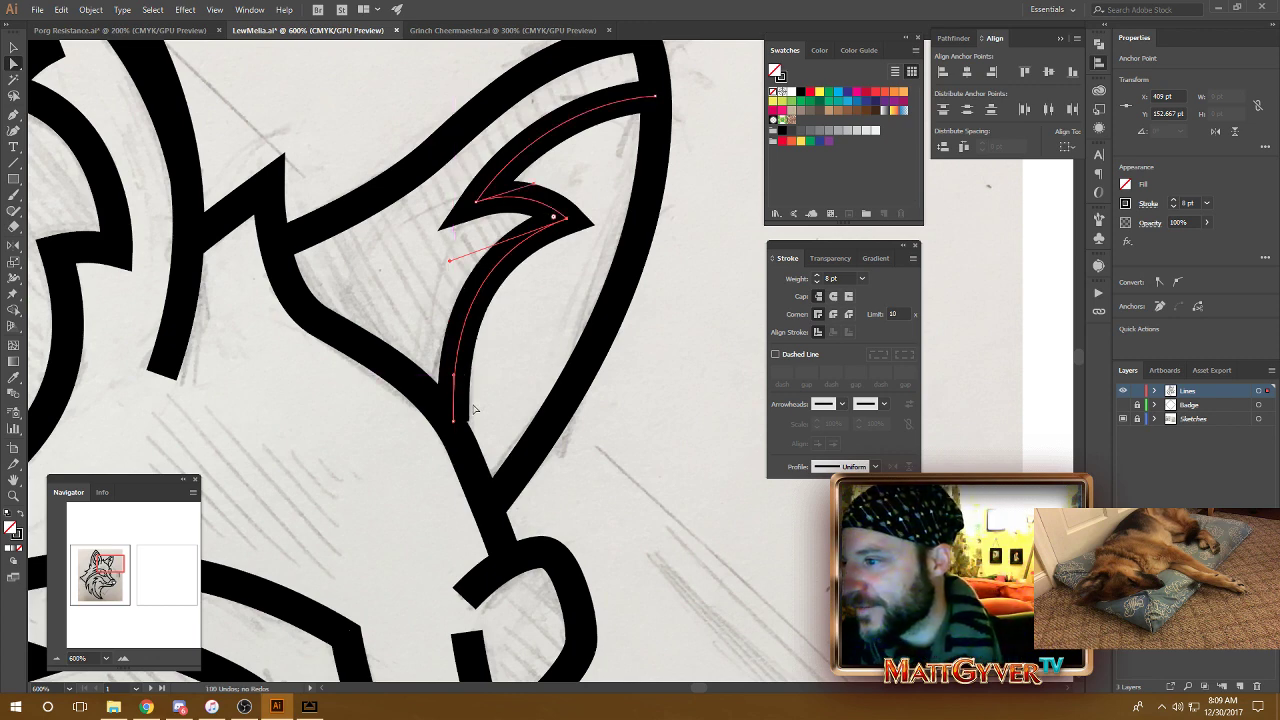
{"action": "left_click_drag", "start_coordinate": [457, 393], "coordinate": [455, 430]}
{"action": "left_click", "coordinate": [456, 385]}
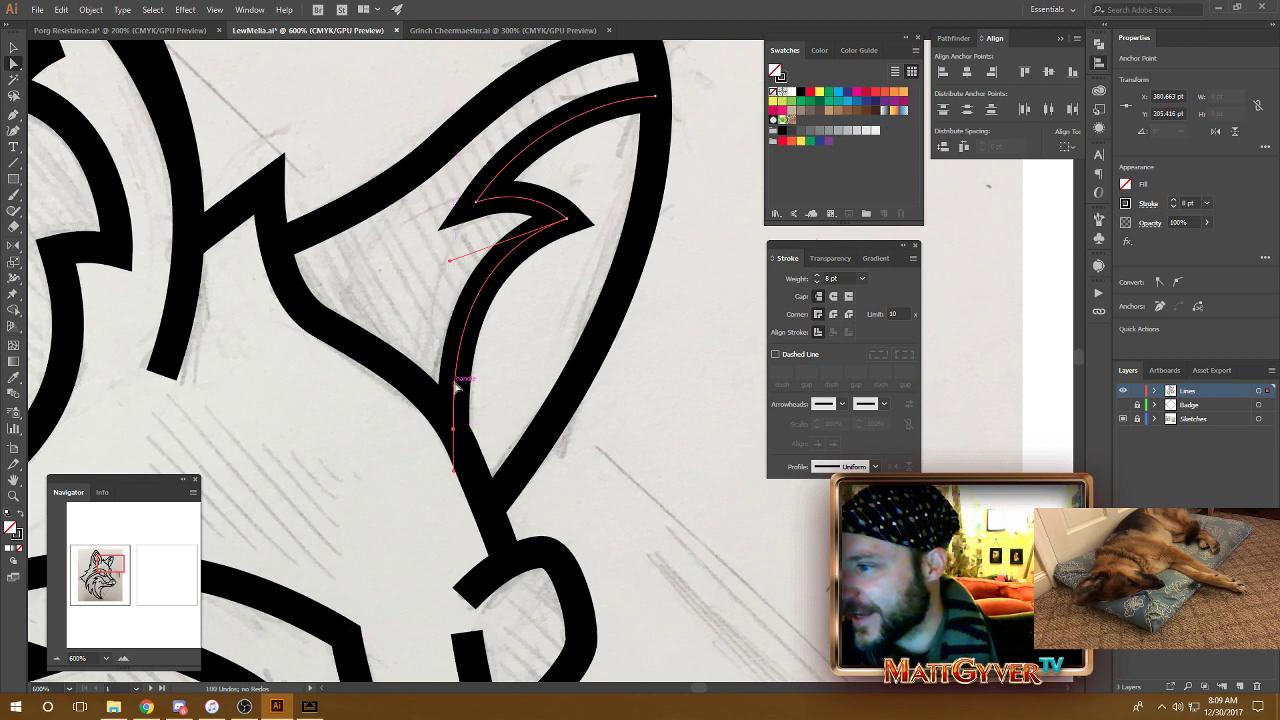
{"action": "left_click_drag", "start_coordinate": [455, 384], "coordinate": [449, 380]}
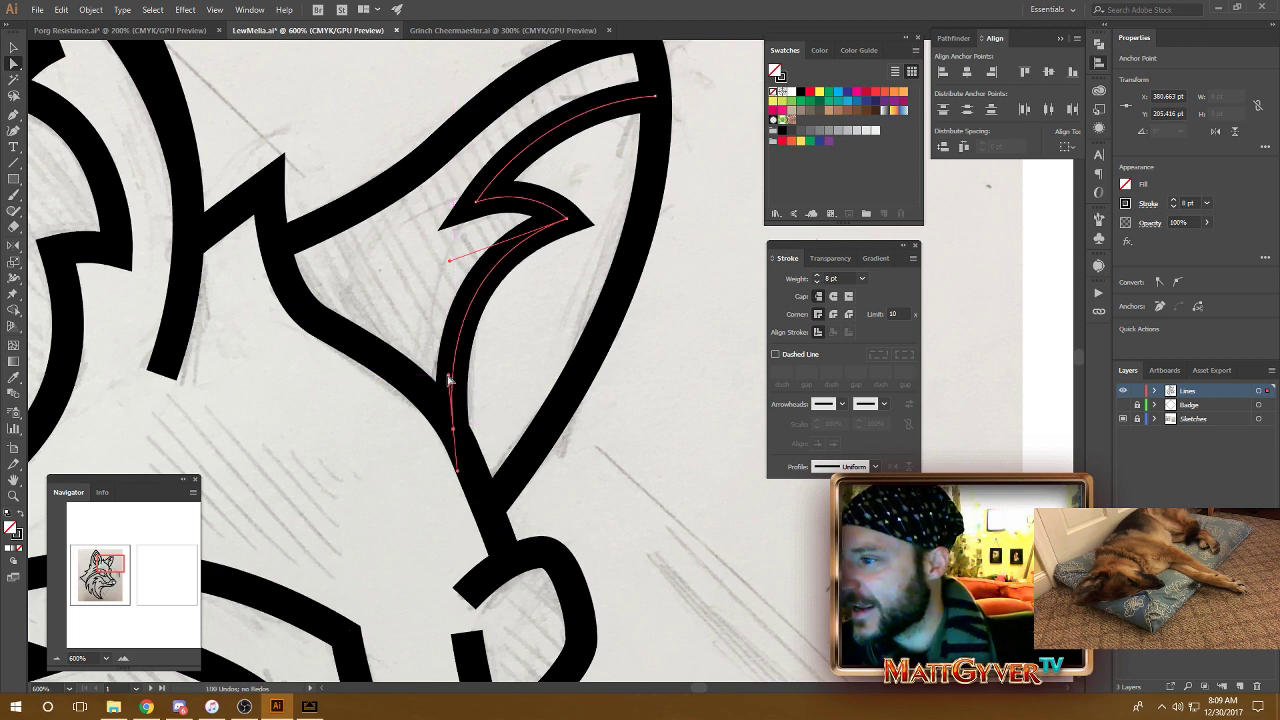
Step: Fine-tune the lower handle at the small ear's tuft tip to smooth the curve running down to the head line
{"action": "left_click", "coordinate": [567, 219]}
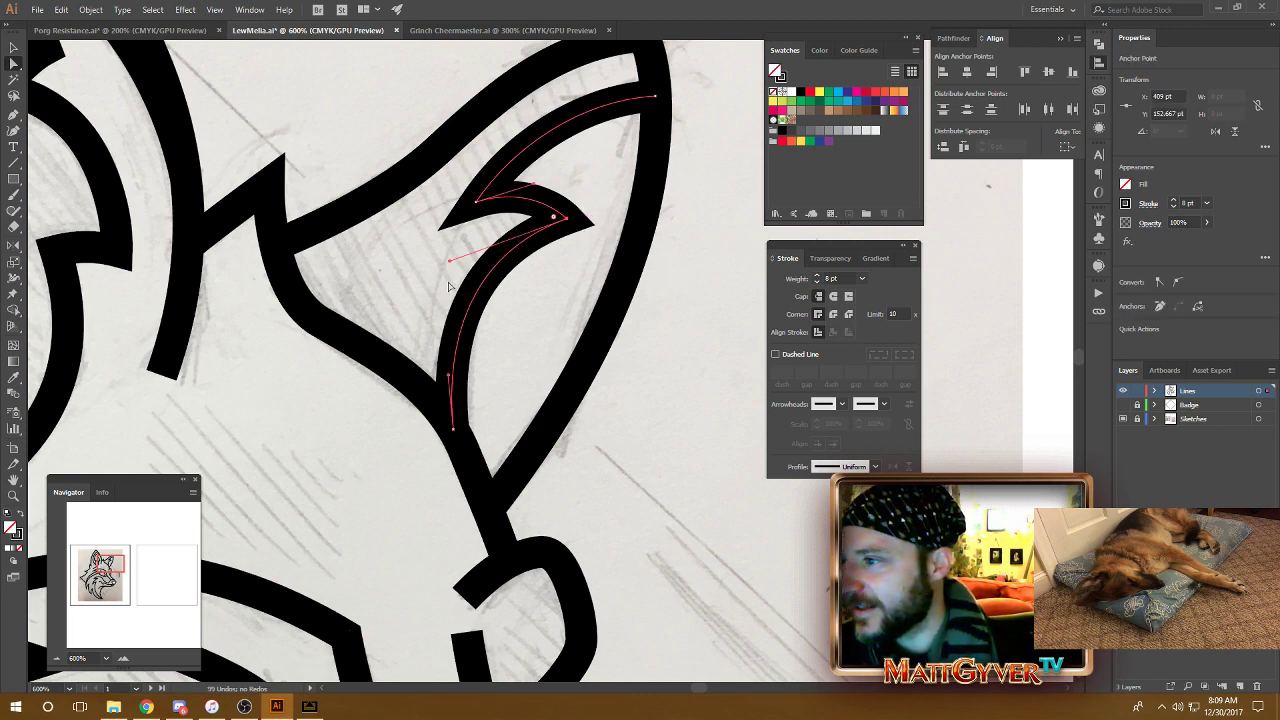
{"action": "left_click_drag", "start_coordinate": [453, 264], "coordinate": [456, 262]}
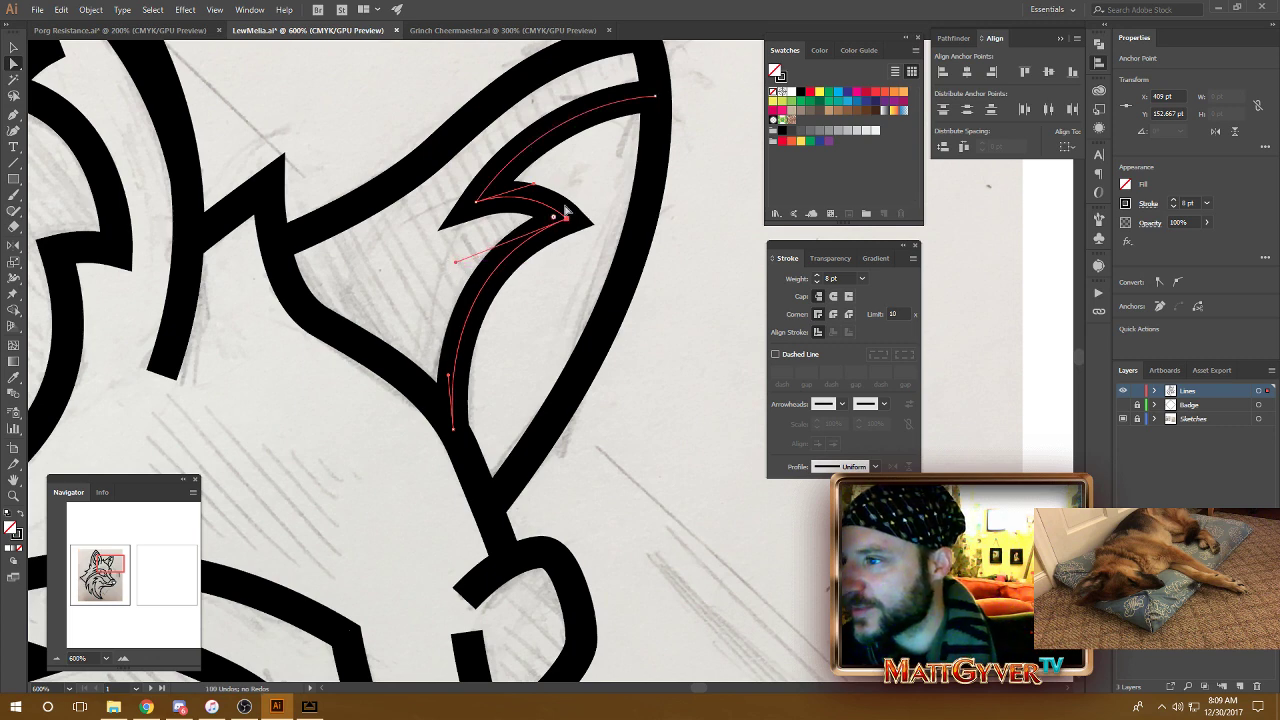
{"action": "key", "text": "ctrl+z"}
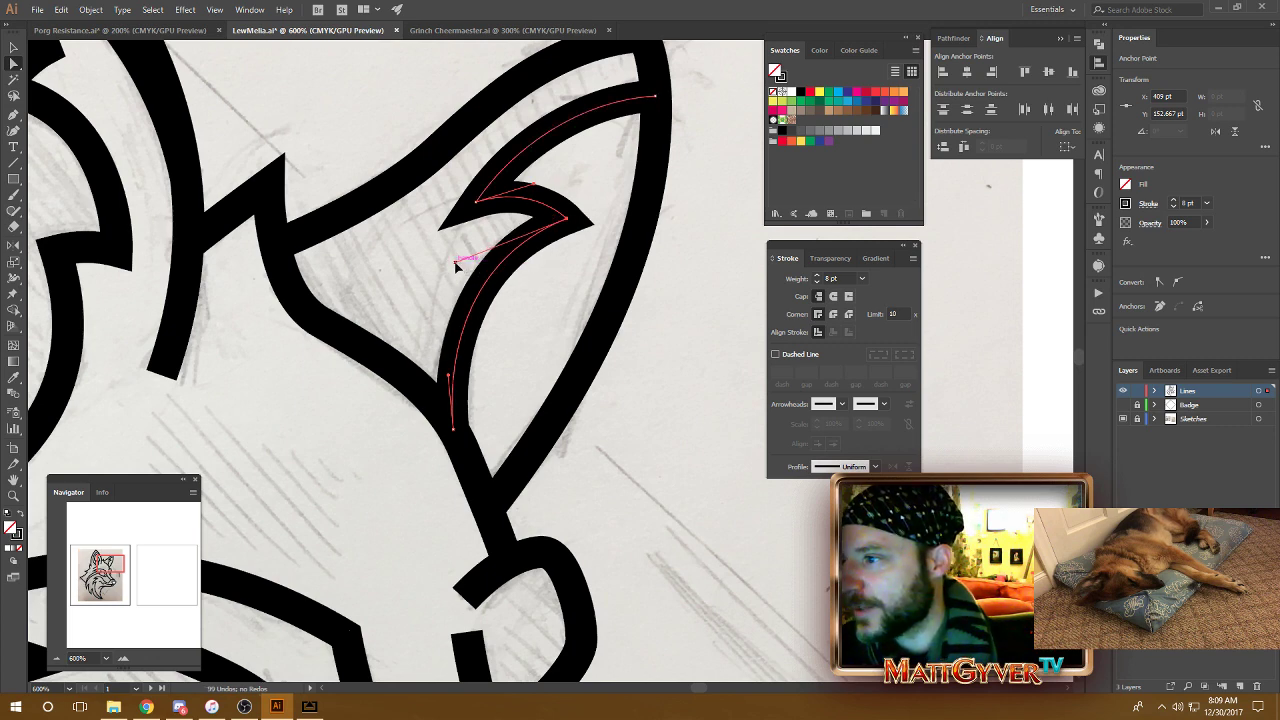
{"action": "left_click_drag", "start_coordinate": [455, 266], "coordinate": [480, 206]}
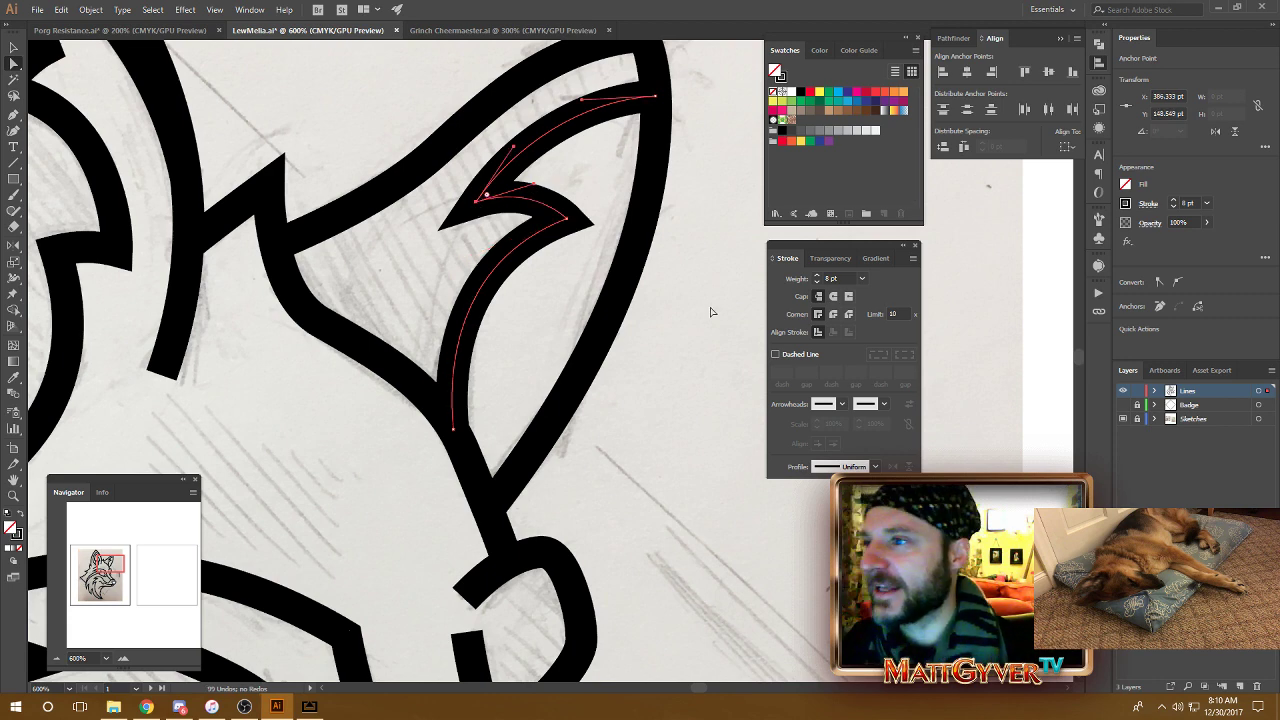
{"action": "left_click", "coordinate": [517, 392]}
Step: Nudge the upper tip anchor of the large ear's inner tuft to X 281.75 pt, Y 111.25 pt
{"action": "left_click_drag", "start_coordinate": [492, 388], "coordinate": [583, 428]}
{"action": "left_click_drag", "start_coordinate": [247, 305], "coordinate": [503, 441]}
{"action": "left_click", "coordinate": [403, 232]}
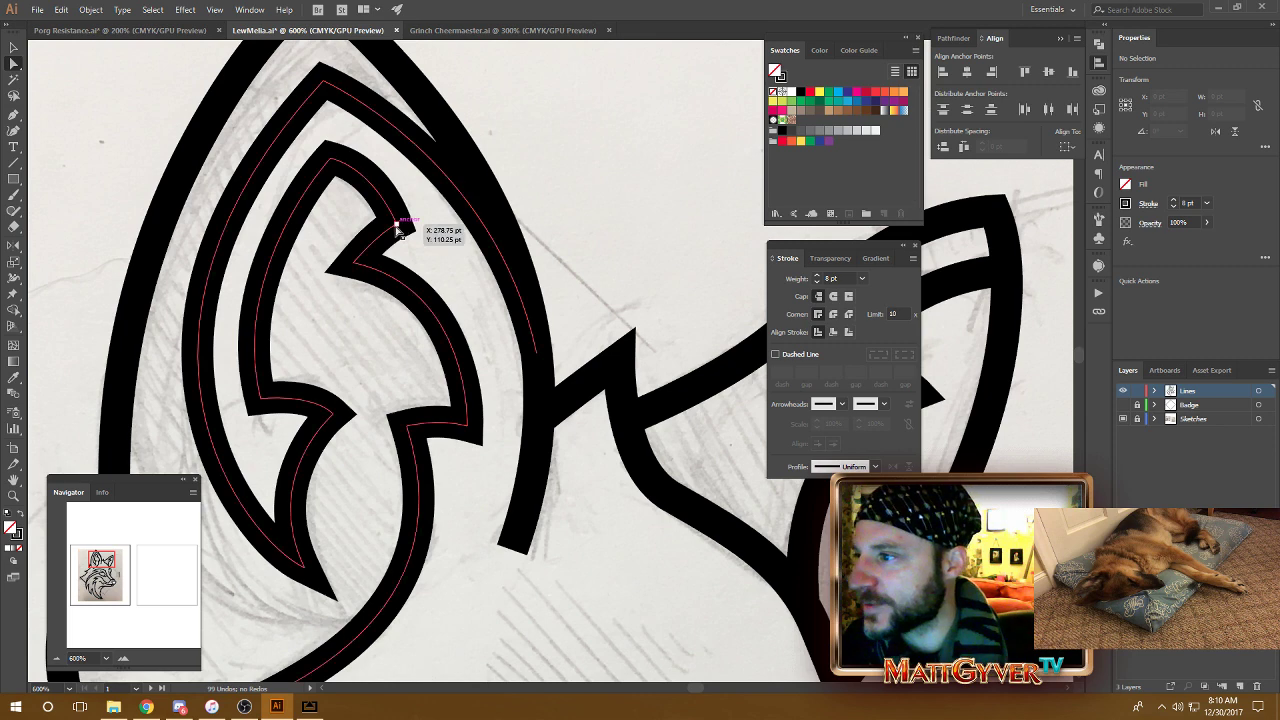
{"action": "key", "text": "Right"}
{"action": "key", "text": "Down"}
{"action": "key", "text": "Right"}
{"action": "key", "text": "Down"}
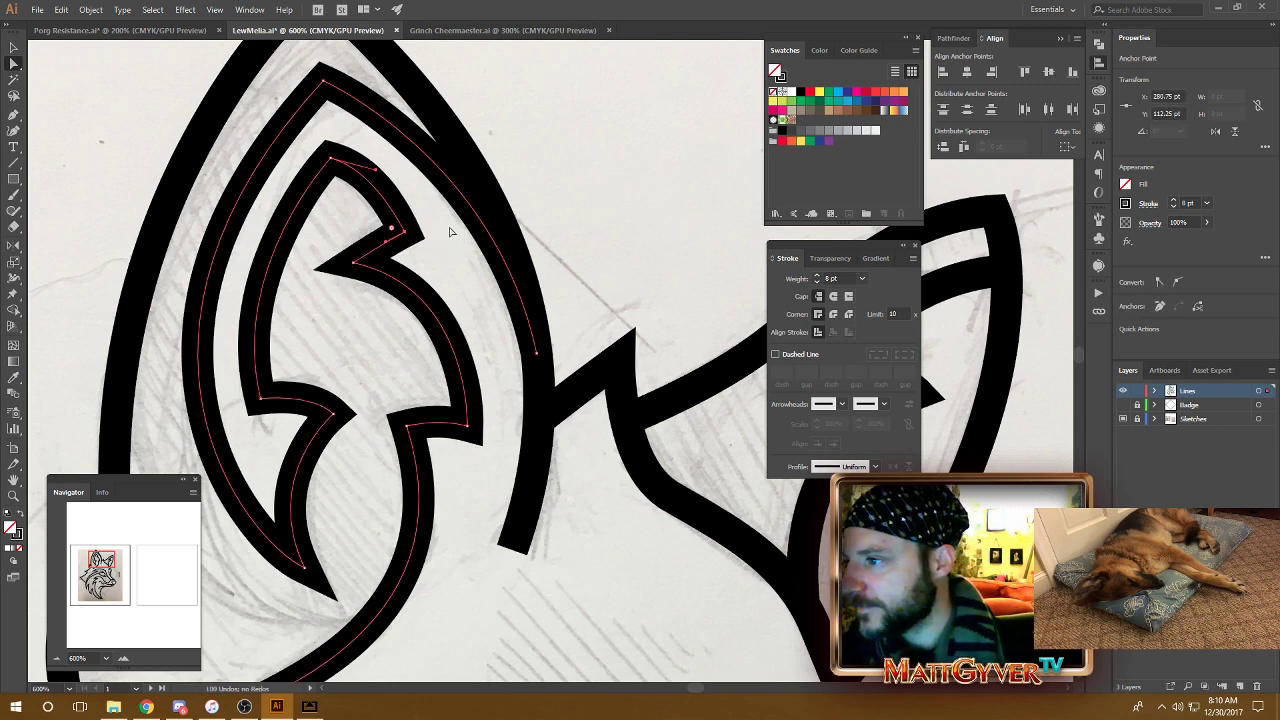
{"action": "key", "text": "Up"}
{"action": "key", "text": "Right"}
{"action": "key", "text": "Up"}
{"action": "key", "text": "Right"}
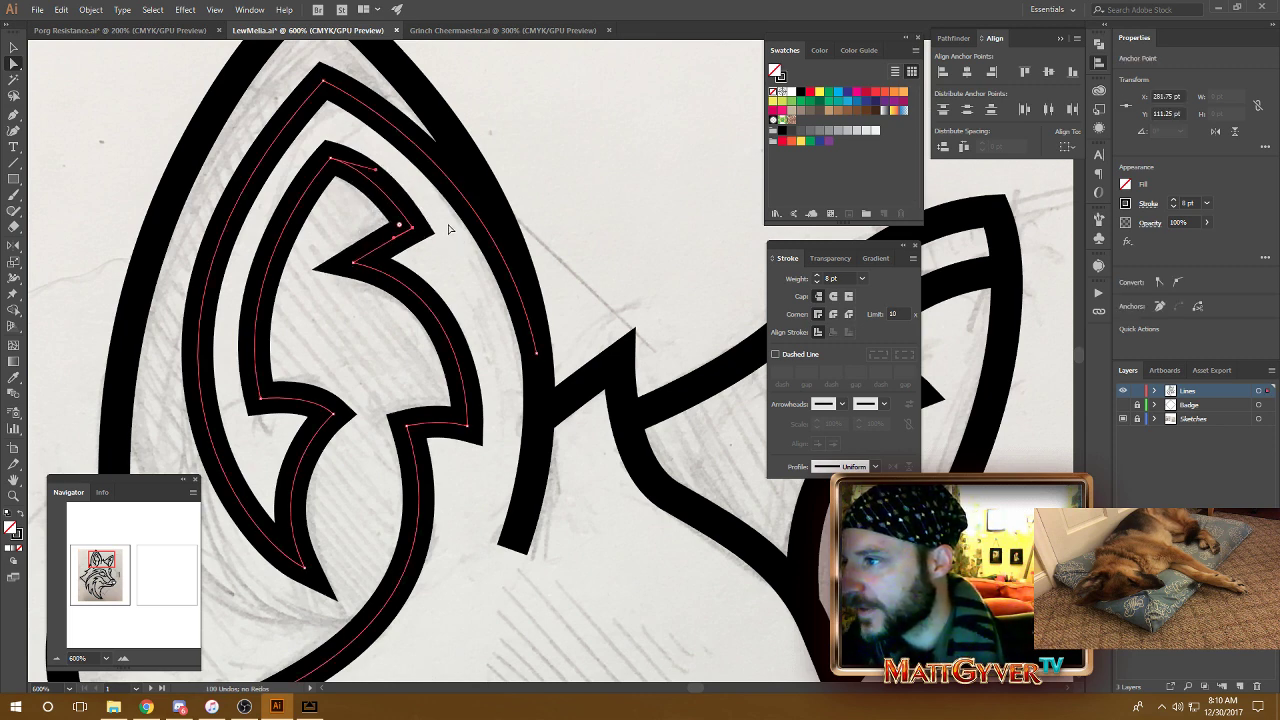
{"action": "key", "text": "Left"}
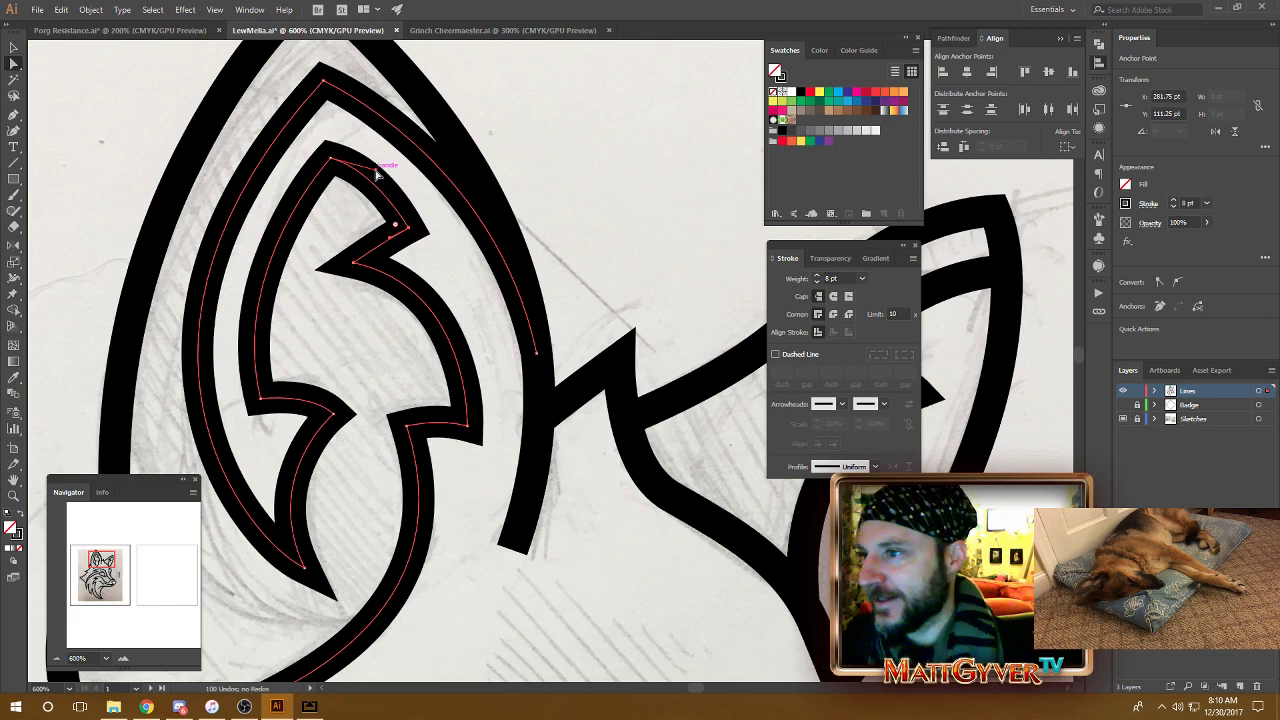
Step: Try a steeper handle on the top anchor of the large ear's inner tuft, and undo it
{"action": "left_click_drag", "start_coordinate": [378, 173], "coordinate": [372, 181]}
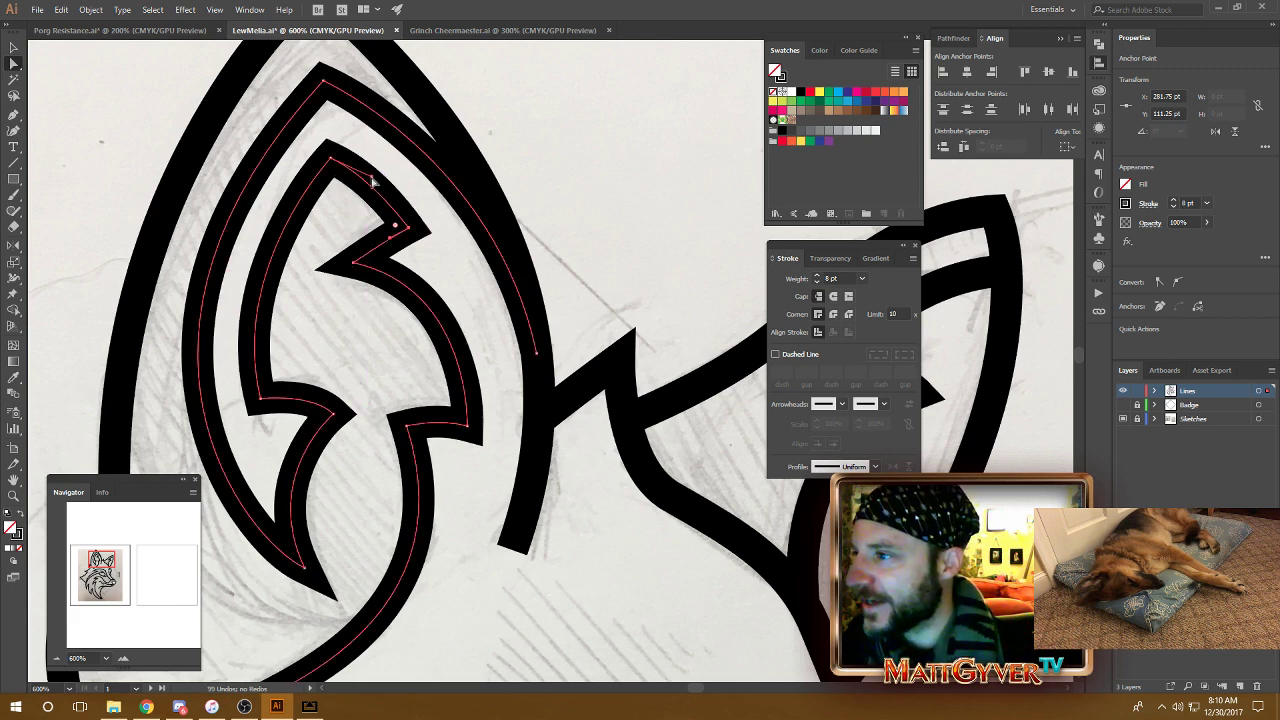
{"action": "key", "text": "ctrl+z"}
{"action": "left_click", "coordinate": [640, 155]}
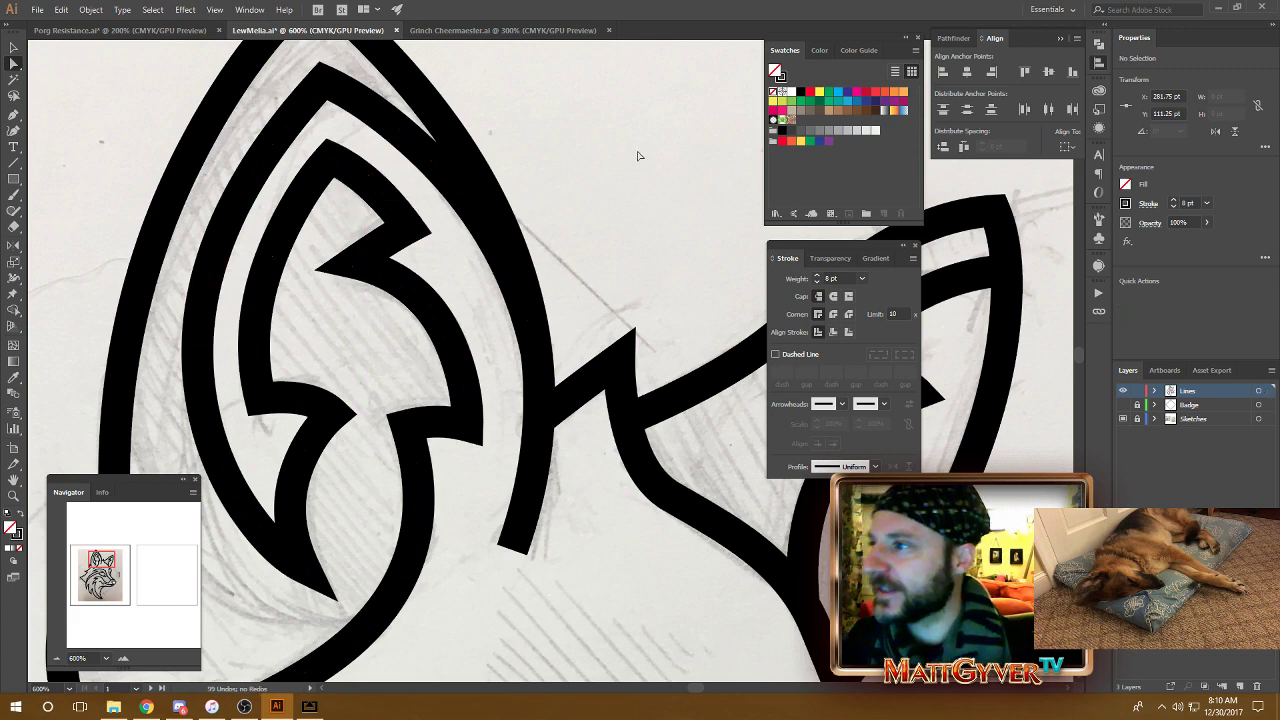
Step: Nudge the notch anchor below the large ear's inner tuft to X 281.25 pt and place the neighbouring tip anchor at X 296.5 pt, Y 160.75 pt
{"action": "left_click_drag", "start_coordinate": [538, 314], "coordinate": [570, 258]}
{"action": "left_click_drag", "start_coordinate": [563, 399], "coordinate": [588, 272]}
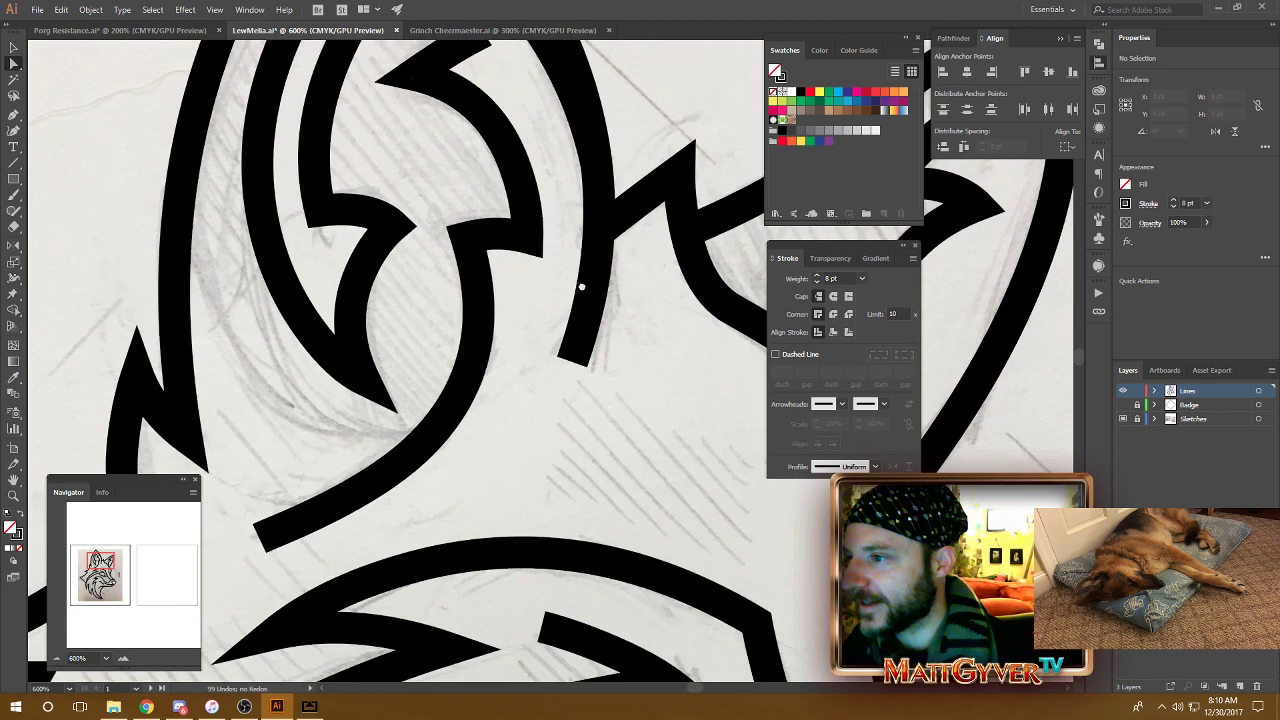
{"action": "left_click", "coordinate": [471, 244]}
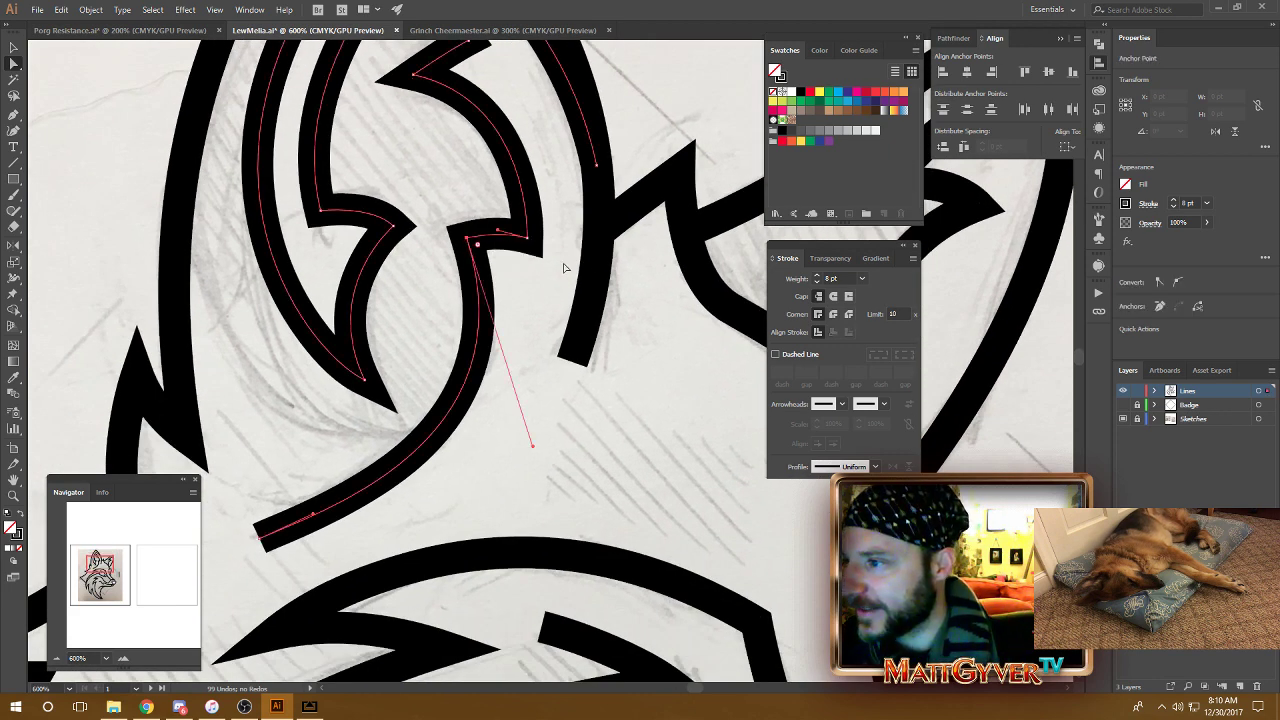
{"action": "key", "text": "Right"}
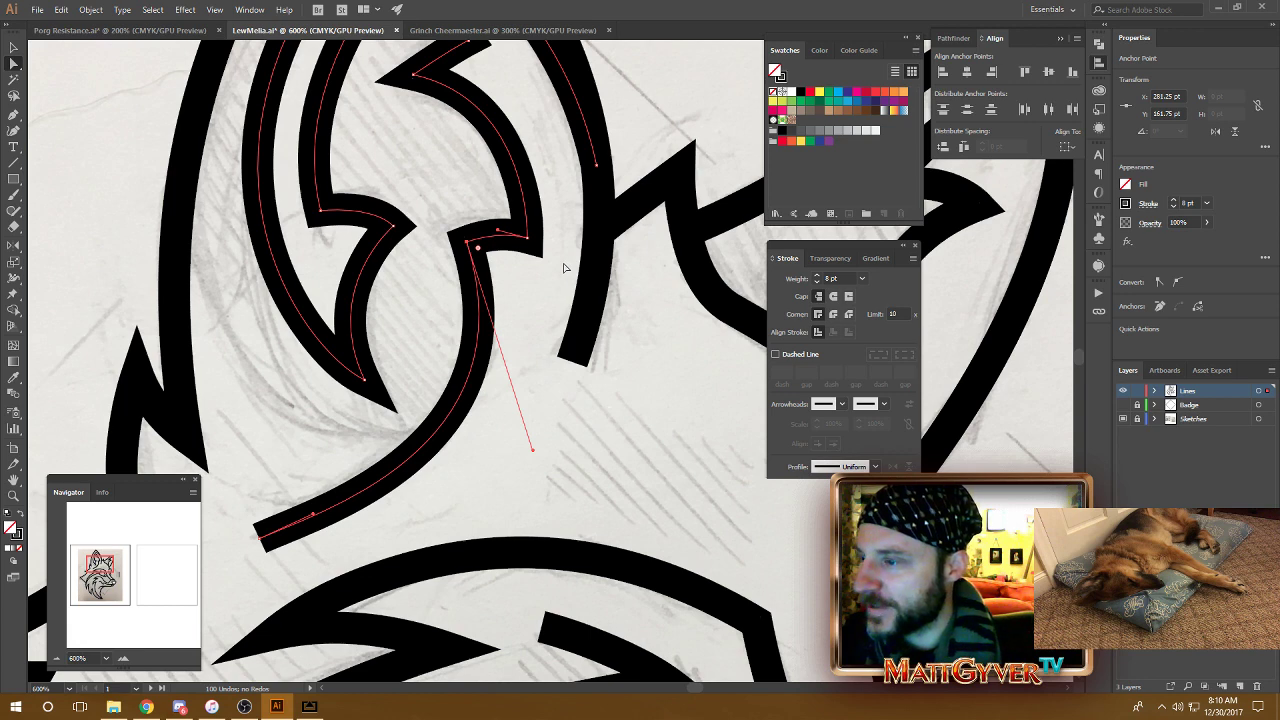
{"action": "left_click", "coordinate": [526, 235]}
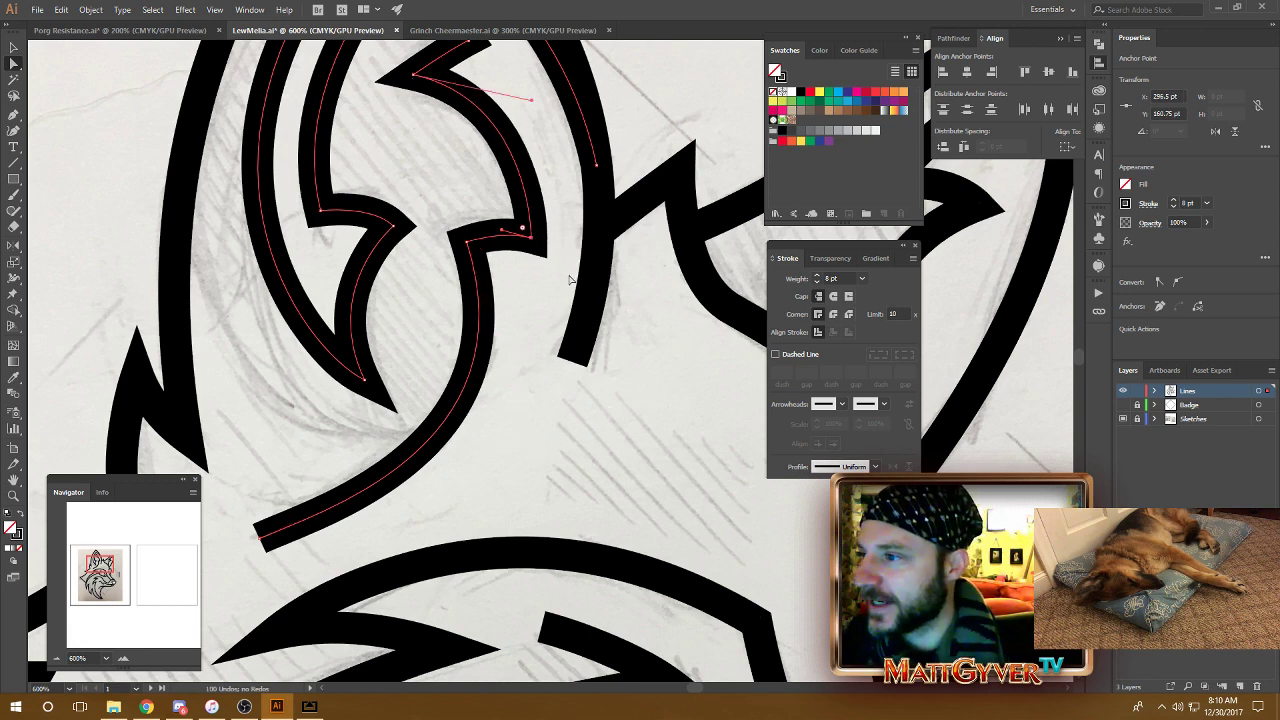
{"action": "key", "text": "Left"}
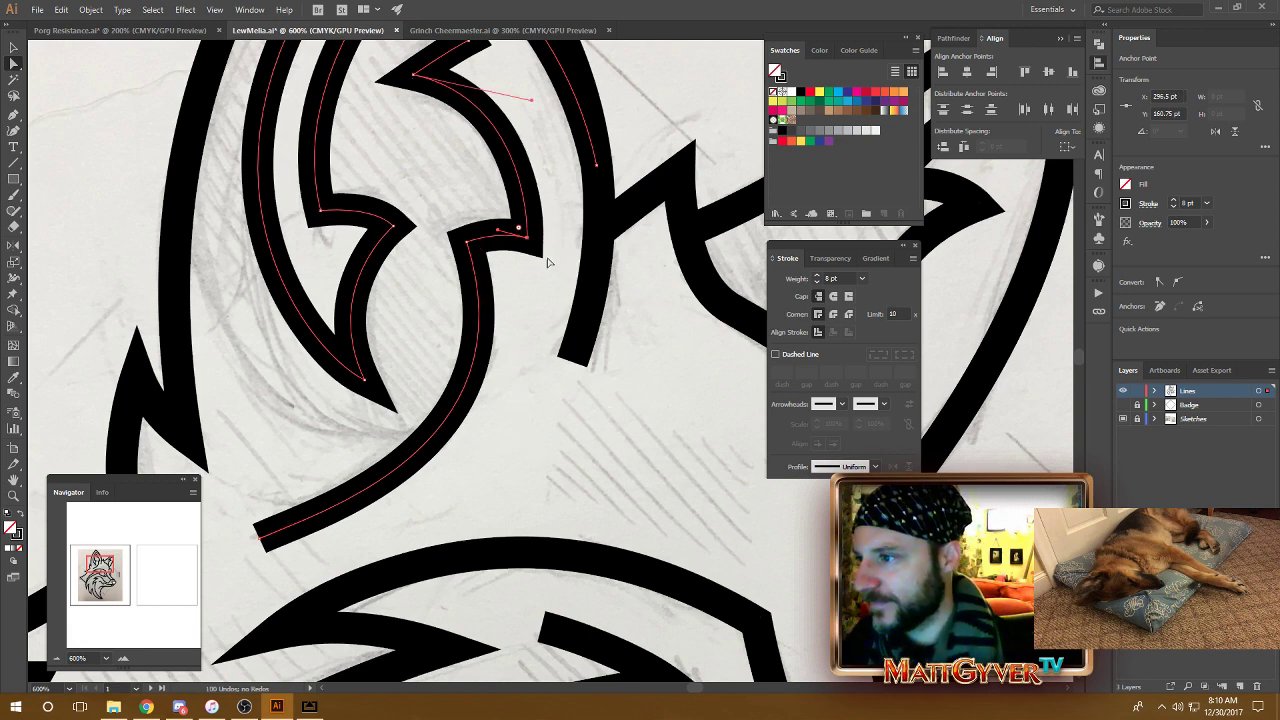
Step: Pull the notch anchor's lower handle slightly outward to reshape the large ear's inner line running down to the head
{"action": "left_click", "coordinate": [473, 243]}
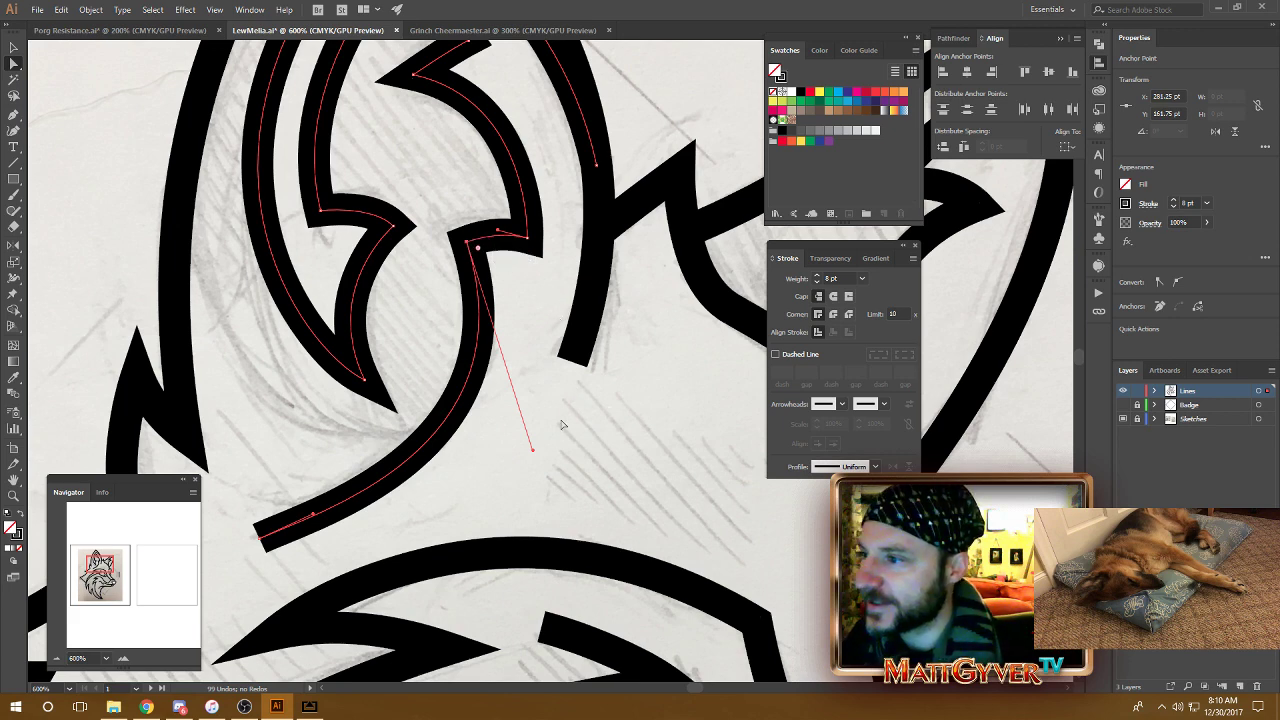
{"action": "left_click_drag", "start_coordinate": [533, 452], "coordinate": [543, 450]}
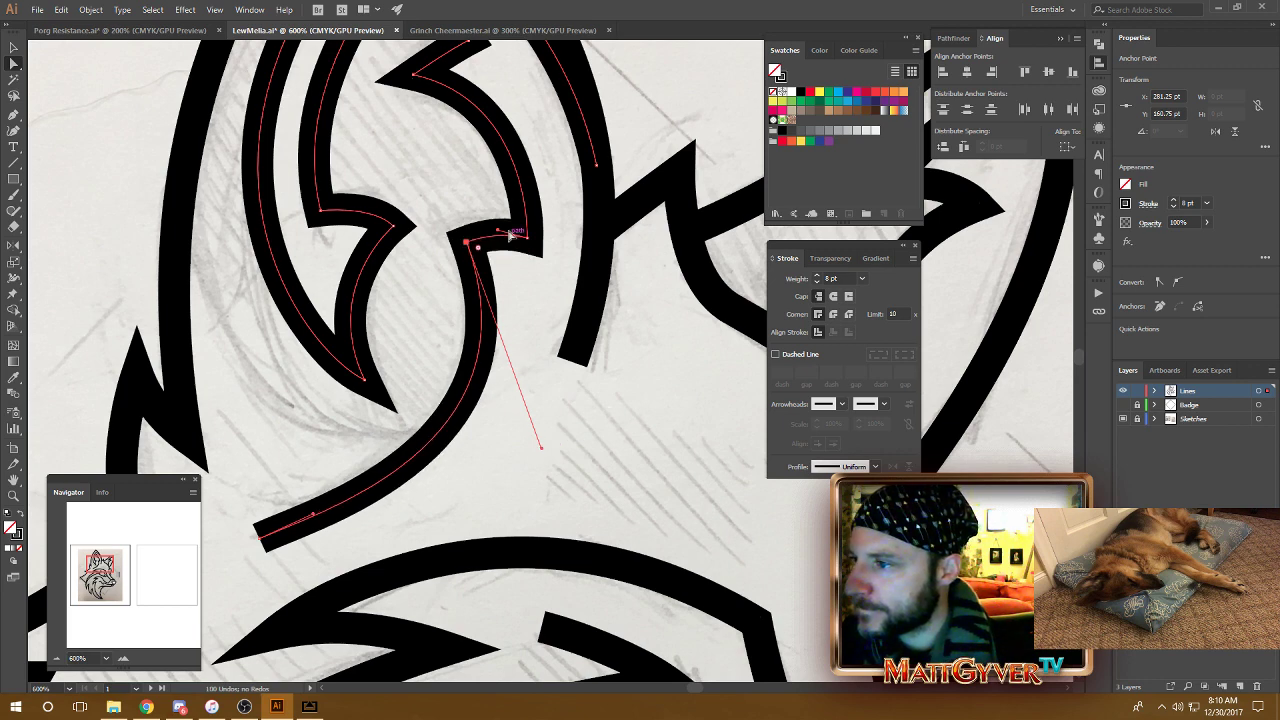
{"action": "left_click", "coordinate": [634, 124]}
Step: Draw a Pen tool curve from the large ear's outer edge at about X 209.2 pt, Y 153.2 pt to its inner line at X 274.7 pt, Y 208.7 pt
{"action": "scroll", "coordinate": [297, 215], "scroll_direction": "left", "scroll_amount": 3}
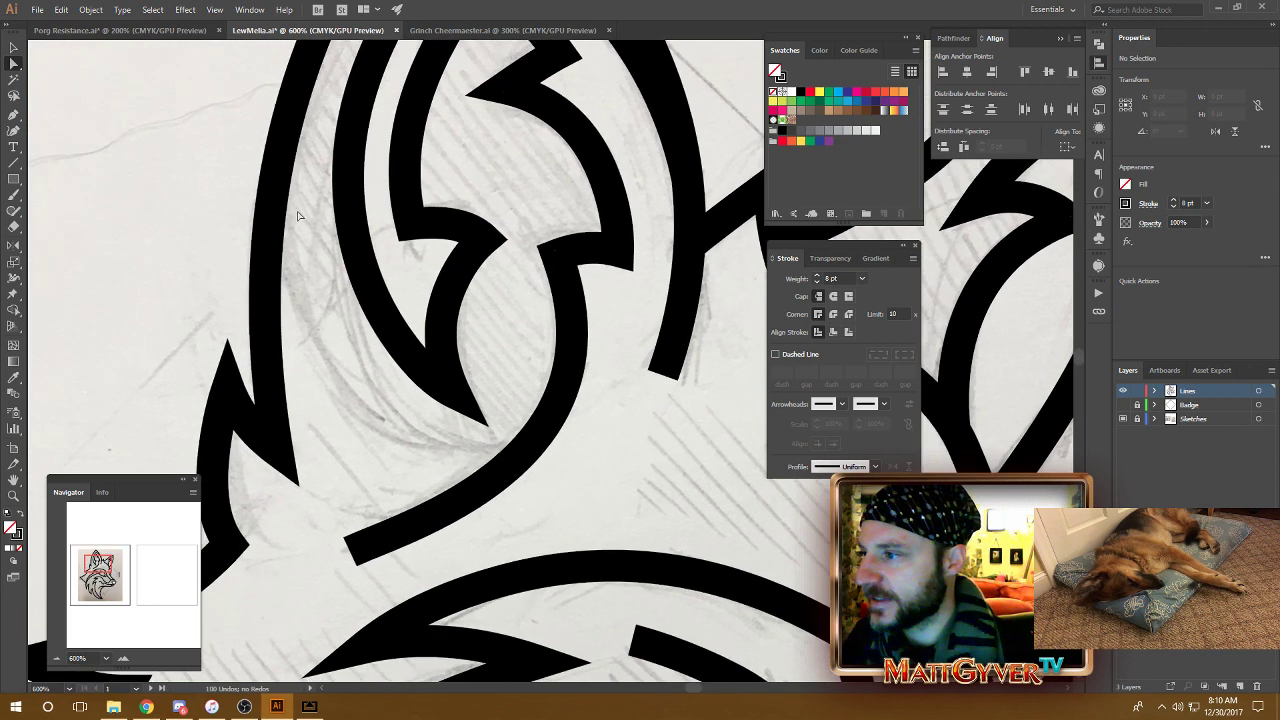
{"action": "key", "text": "p"}
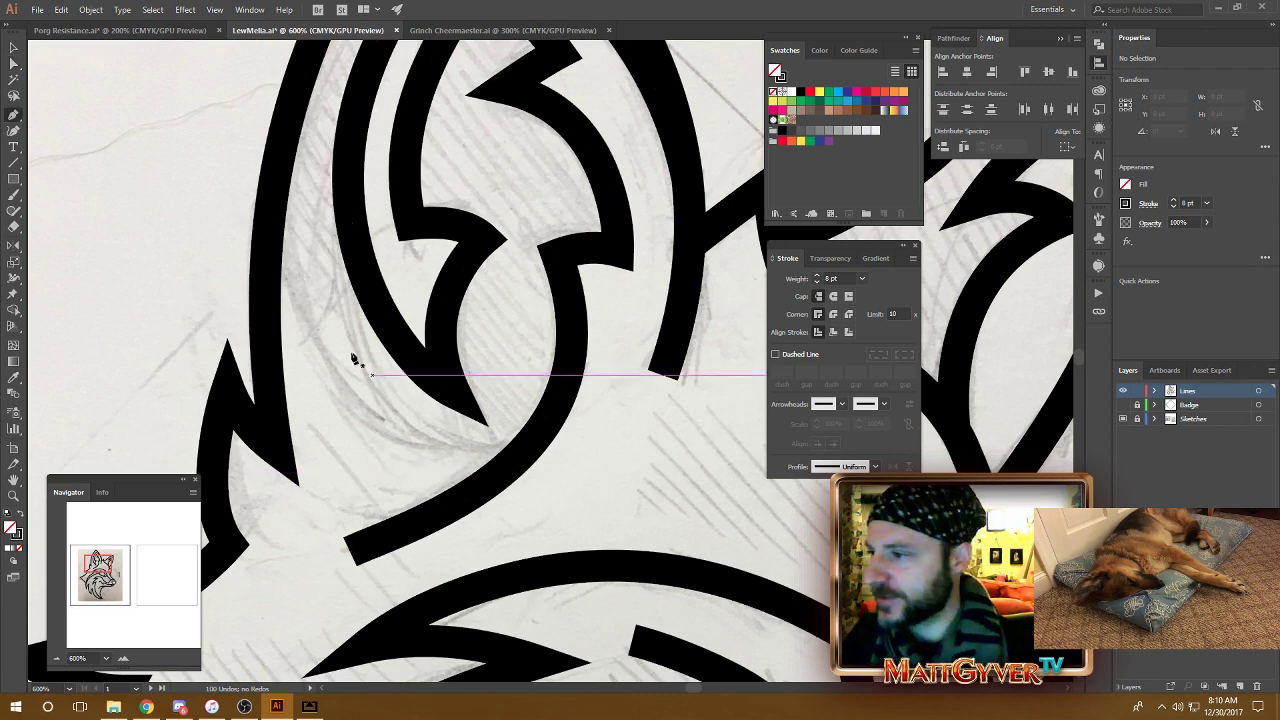
{"action": "left_click_drag", "start_coordinate": [268, 228], "coordinate": [266, 281]}
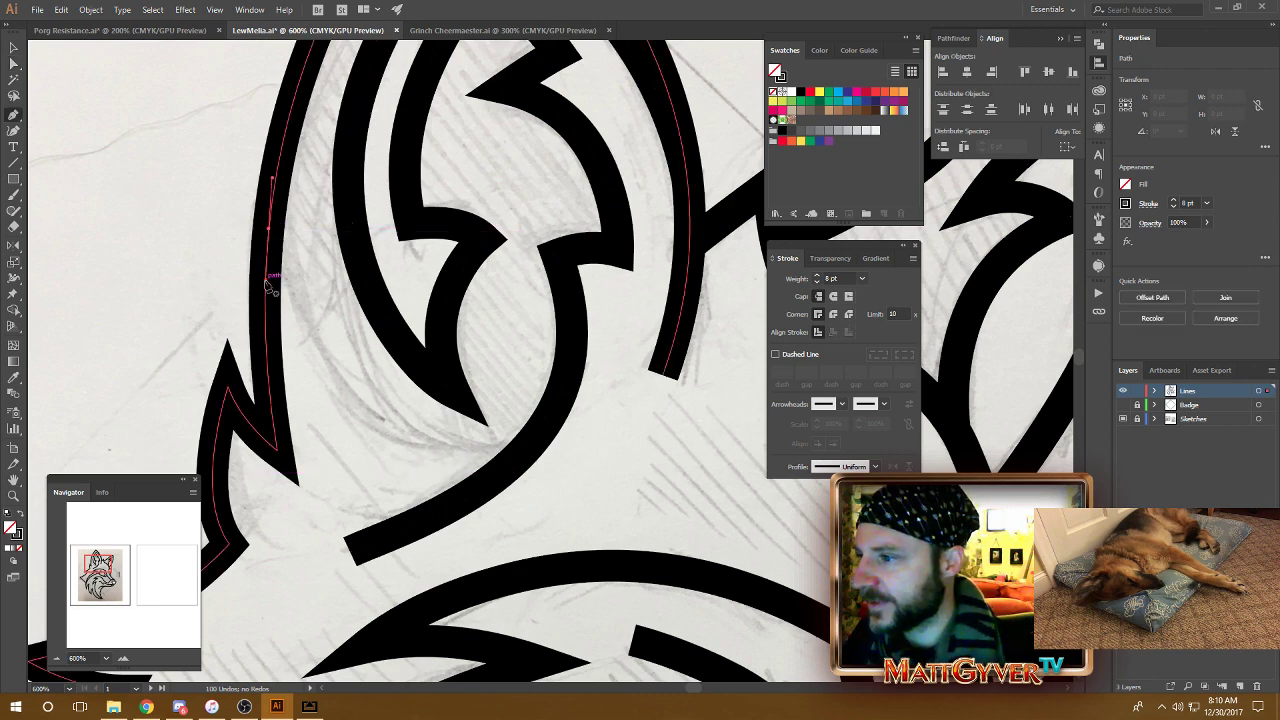
{"action": "left_click_drag", "start_coordinate": [530, 441], "coordinate": [704, 381]}
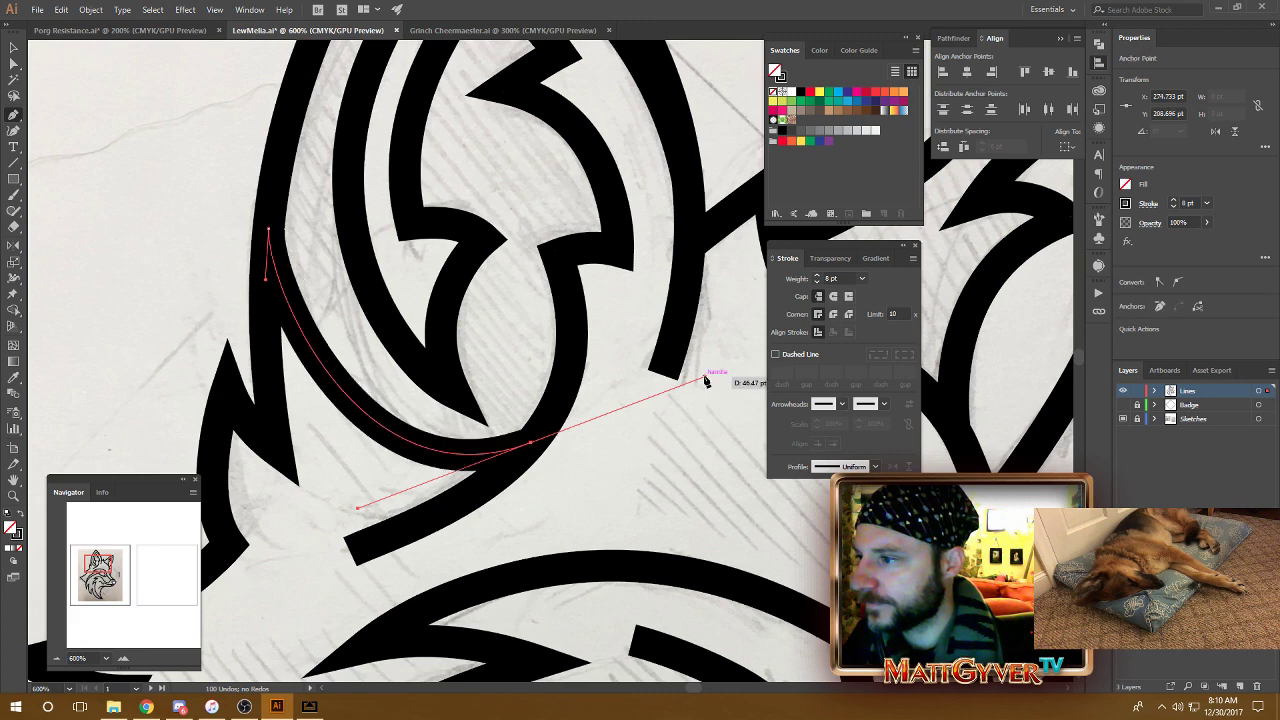
Step: Lengthen and tilt the handle of the new curve's upper anchor so it flows smoothly out of the large ear's outer edge
{"action": "left_click_drag", "start_coordinate": [571, 477], "coordinate": [590, 522]}
{"action": "key", "text": "a"}
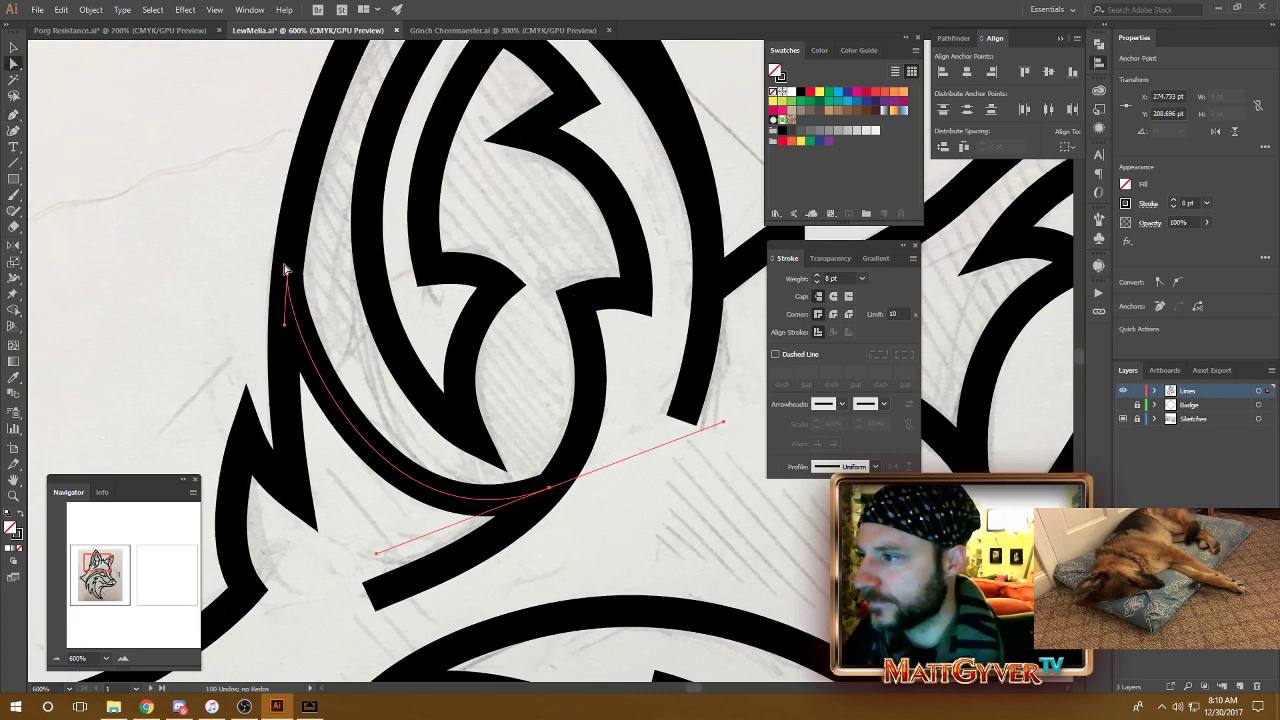
{"action": "left_click", "coordinate": [287, 274]}
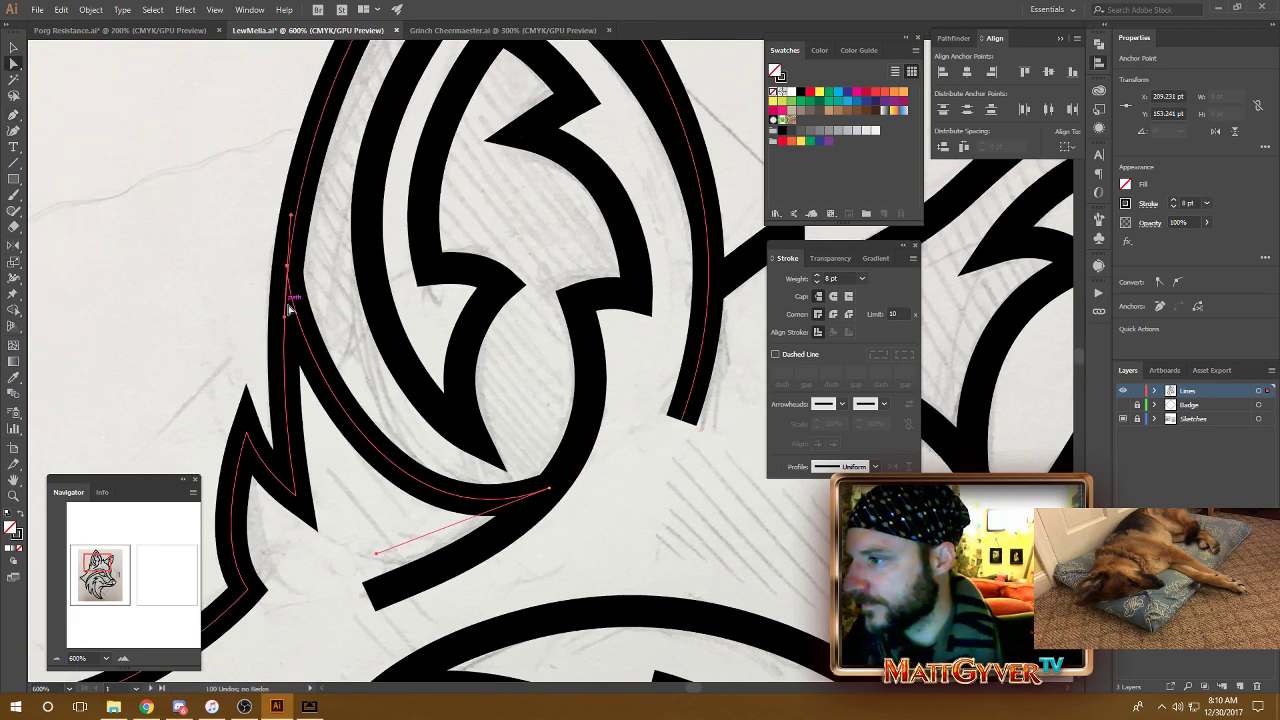
{"action": "left_click_drag", "start_coordinate": [291, 318], "coordinate": [281, 347]}
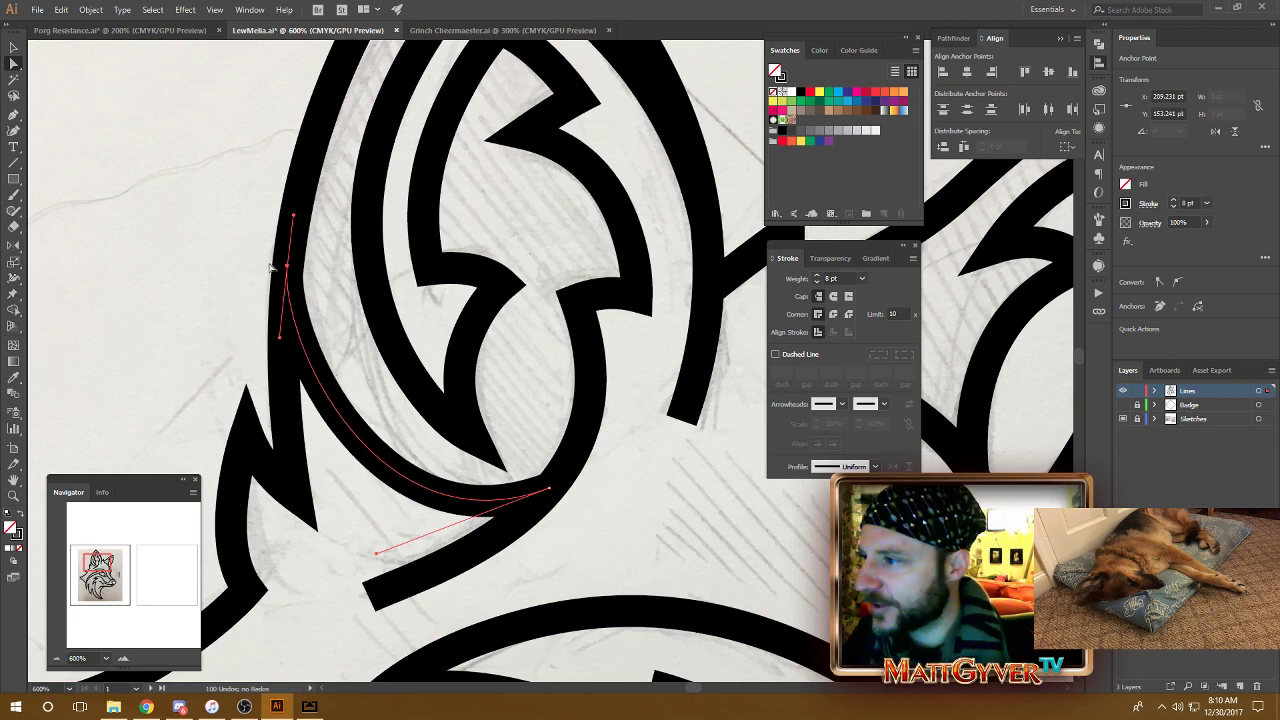
Step: Give the new curve at the base of the large ear a round stroke cap where it meets the outer edge
{"action": "key", "text": "ctrl+equal"}
{"action": "key", "text": "ctrl+equal"}
{"action": "key", "text": "ctrl+equal"}
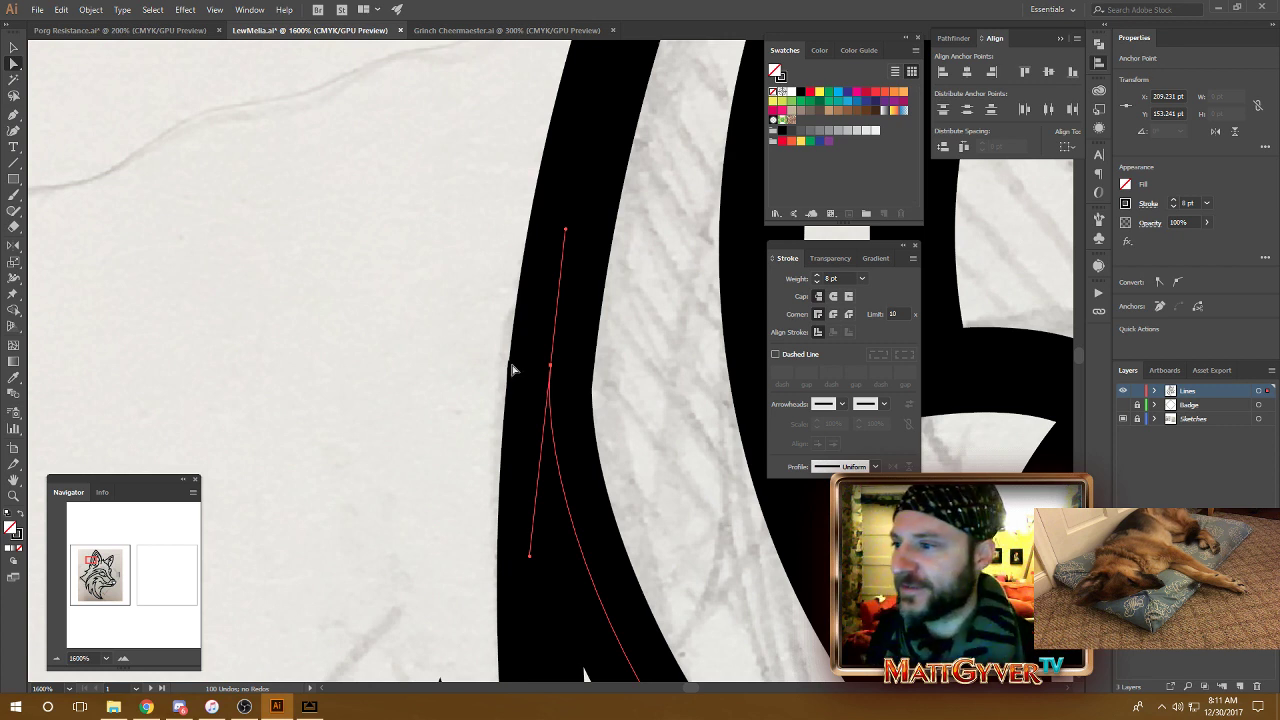
{"action": "key", "text": "ctrl"}
{"action": "key", "text": "ctrl+z"}
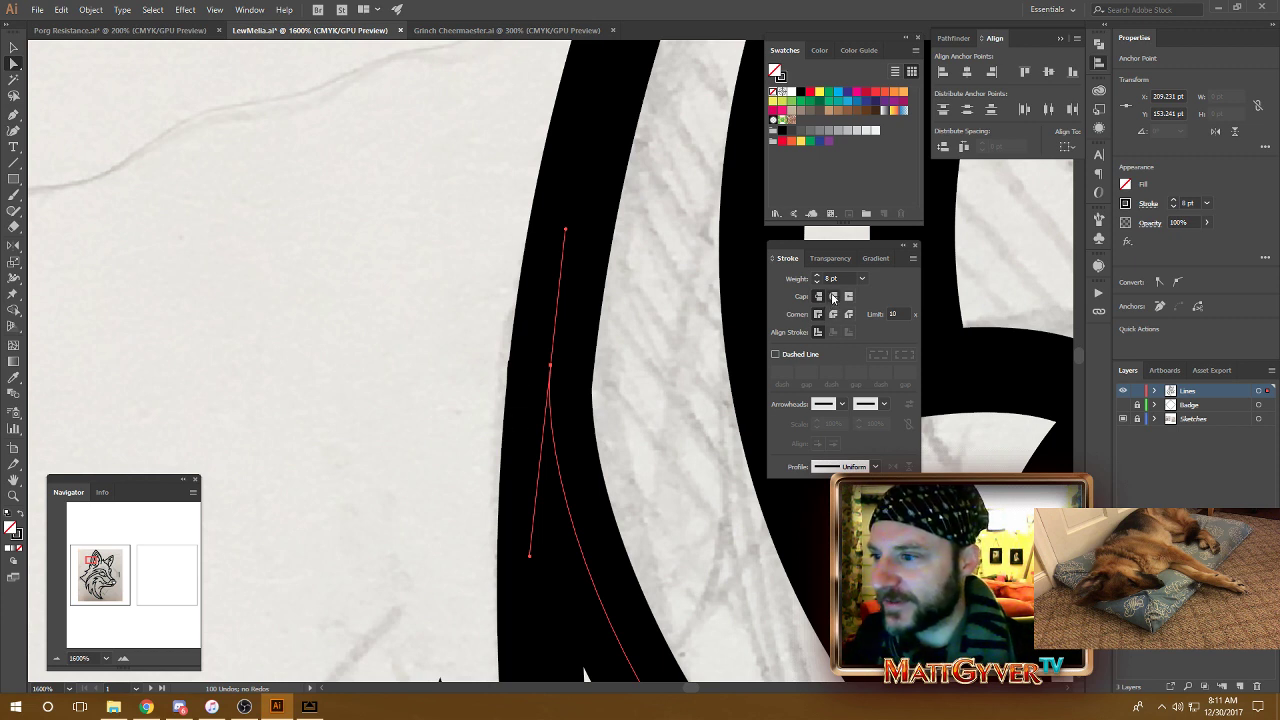
{"action": "left_click", "coordinate": [833, 297]}
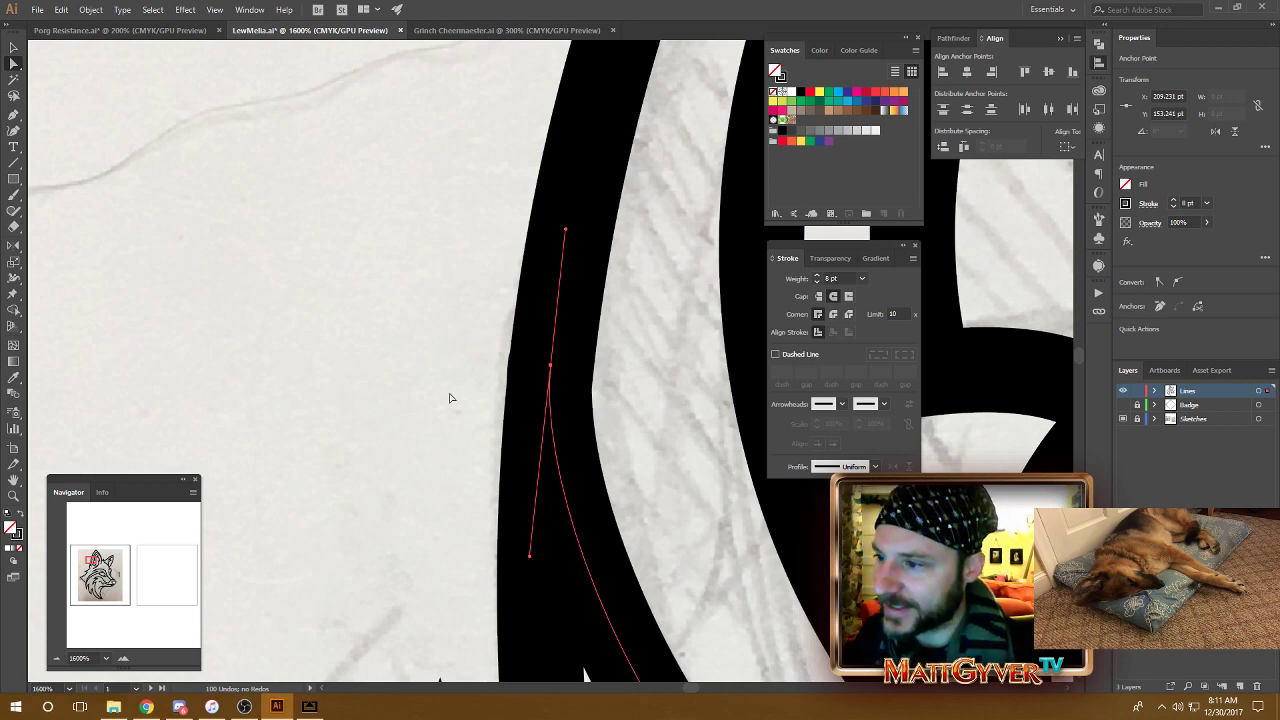
Step: Examine how the new curve joins the large ear's outline and inner line at 300% zoom
{"action": "key", "text": "ctrl+minus"}
{"action": "key", "text": "ctrl+minus"}
{"action": "key", "text": "ctrl+minus"}
{"action": "key", "text": "ctrl+minus"}
{"action": "key", "text": "ctrl+minus"}
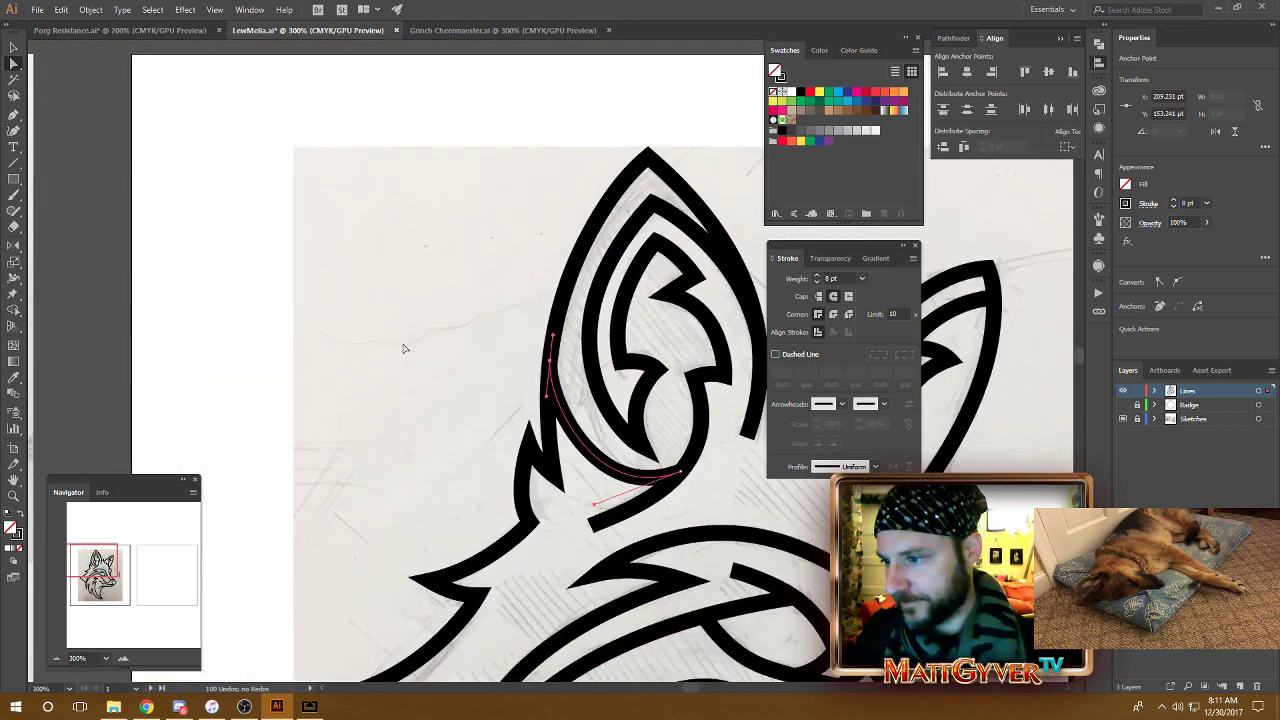
{"action": "left_click_drag", "start_coordinate": [571, 443], "coordinate": [366, 328]}
{"action": "left_click", "coordinate": [323, 294]}
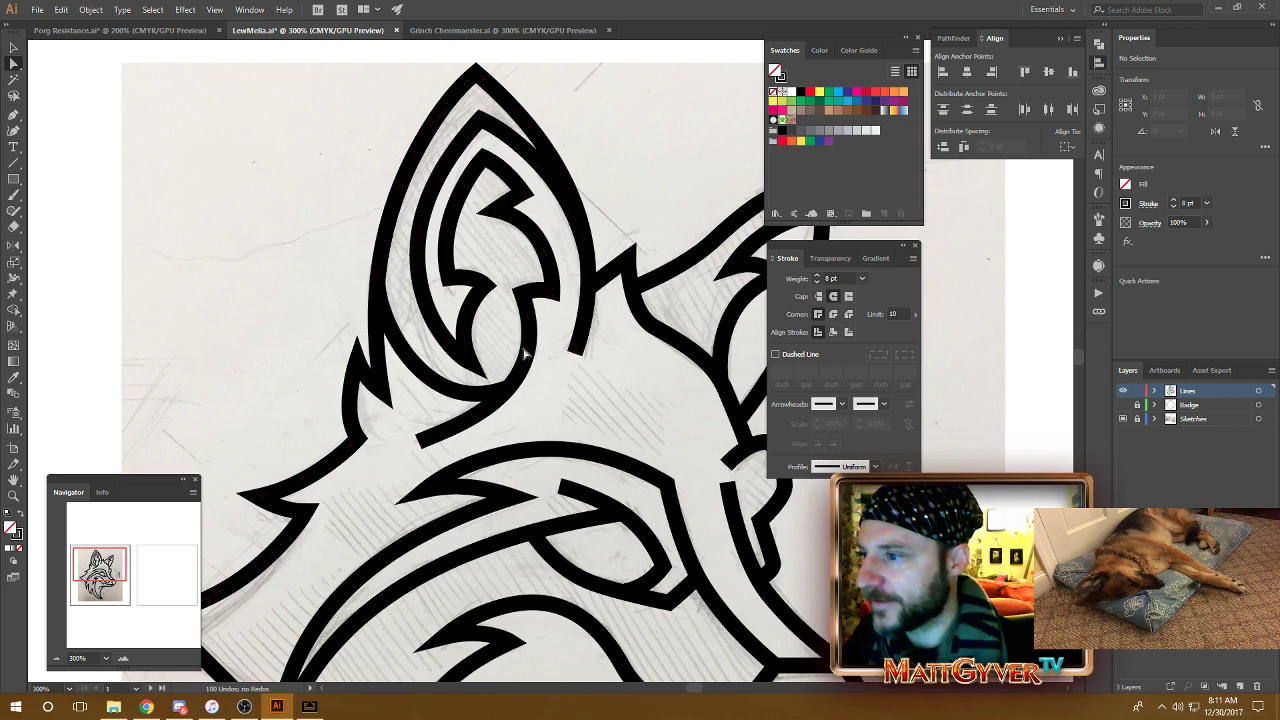
{"action": "left_click", "coordinate": [492, 392]}
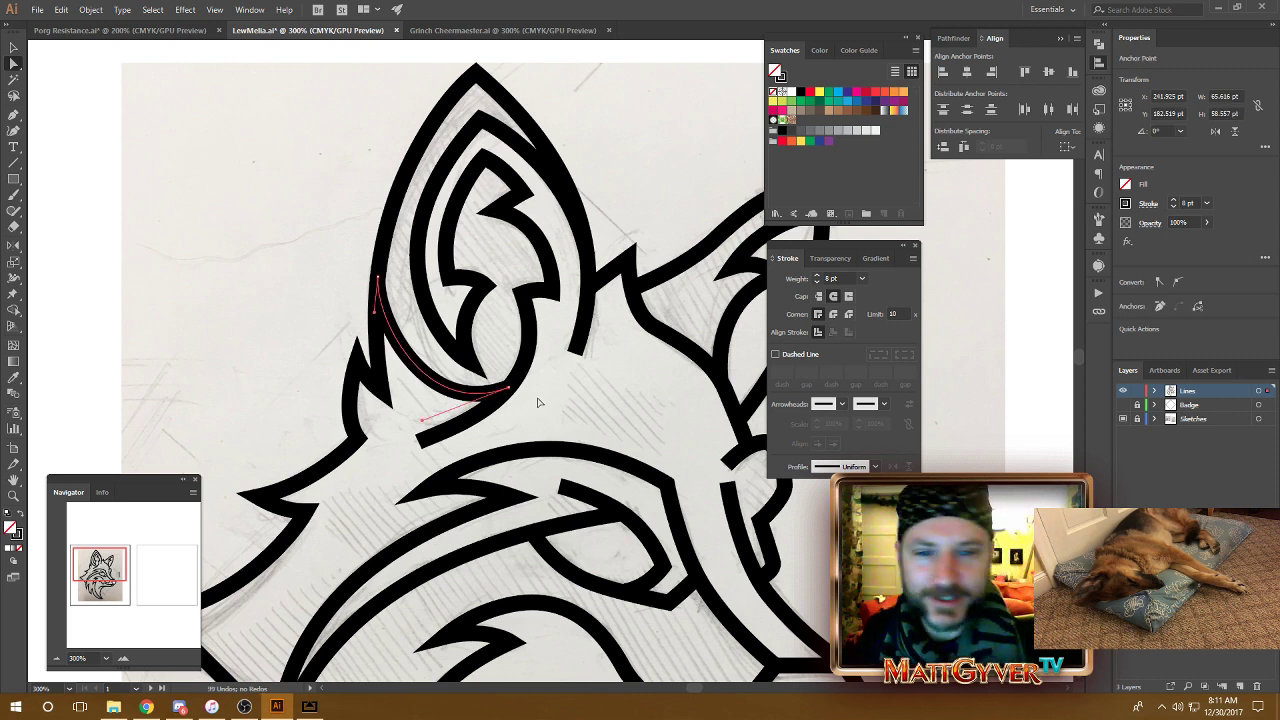
{"action": "left_click", "coordinate": [682, 222]}
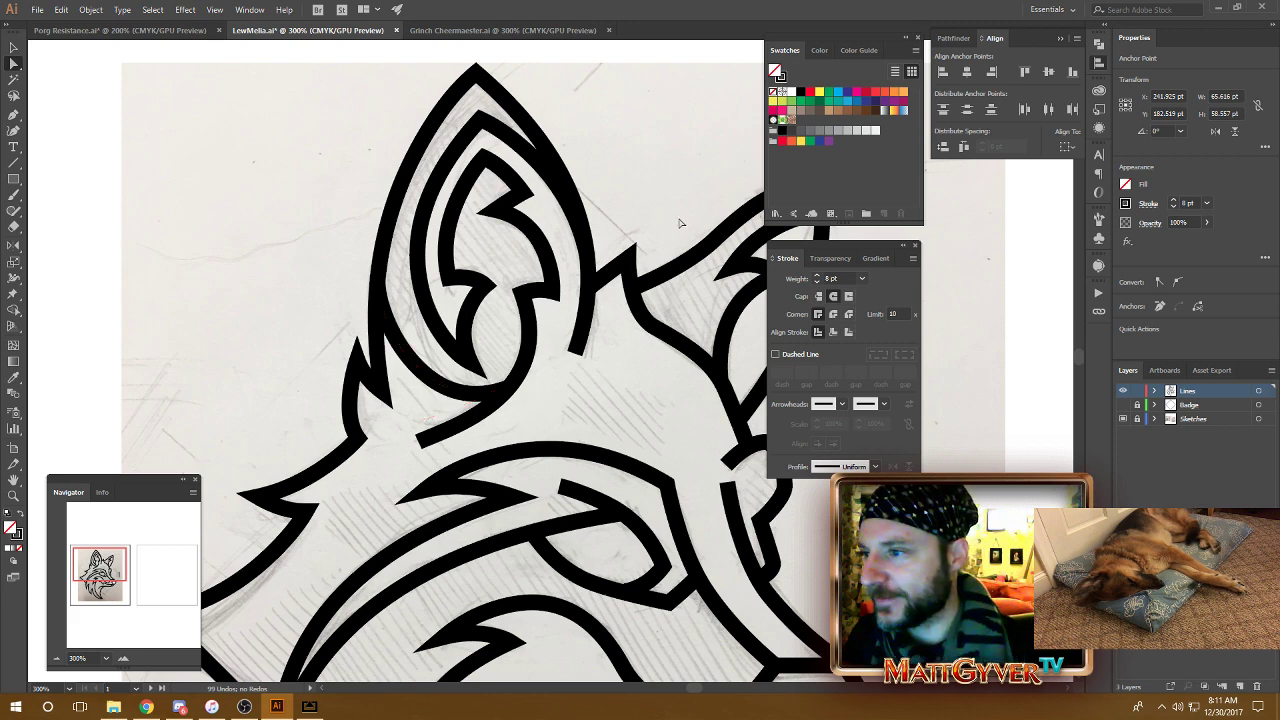
Step: Pull the outer handle of the large ear's lowest inner tip slightly downward to refine the curve leading into it
{"action": "key", "text": "ctrl+equal"}
{"action": "mouse_move", "coordinate": [571, 224]}
{"action": "left_mouse_down"}
{"action": "mouse_move", "coordinate": [582, 354]}
{"action": "mouse_move", "coordinate": [578, 222]}
{"action": "left_mouse_up"}
{"action": "key", "text": "ctrl+equal"}
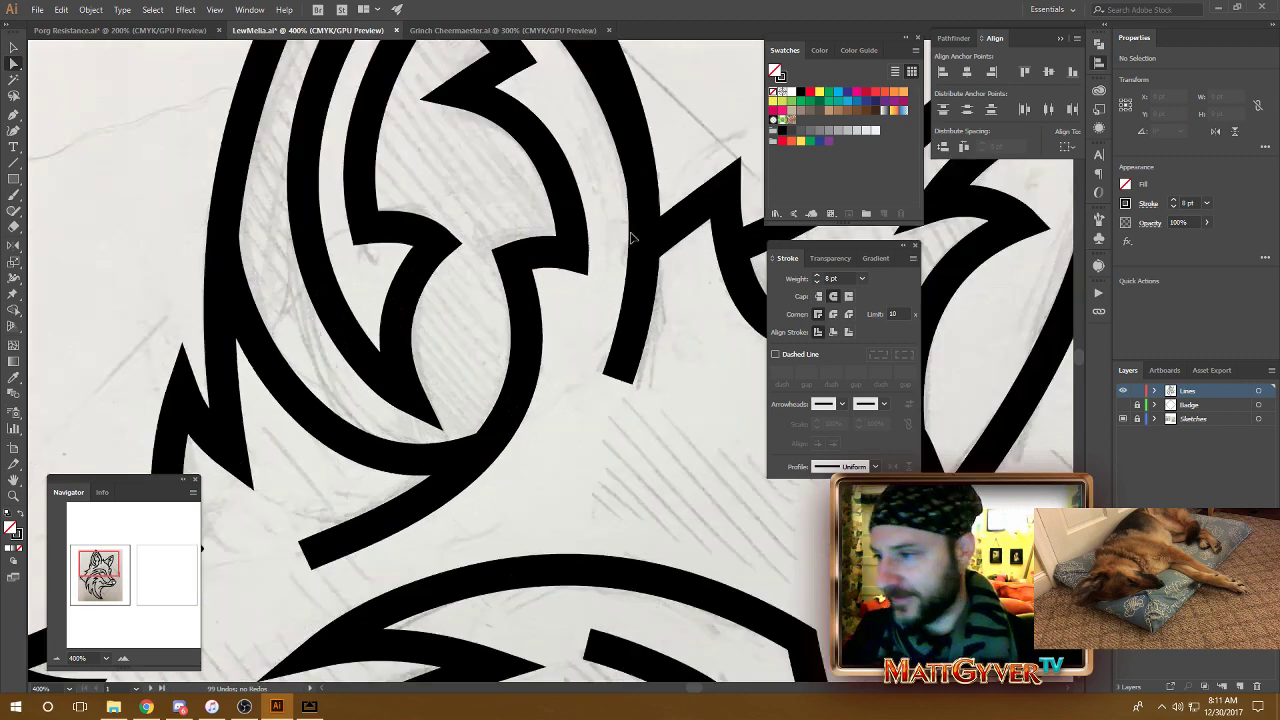
{"action": "left_click_drag", "start_coordinate": [533, 382], "coordinate": [563, 320]}
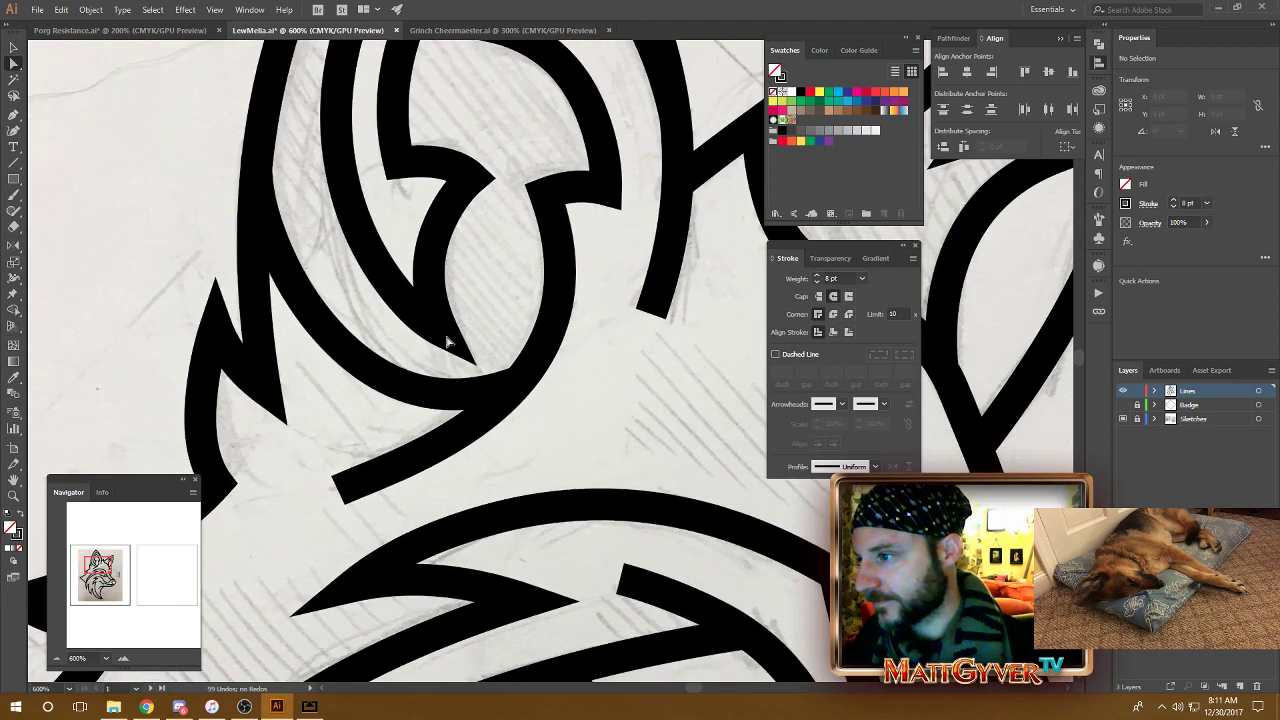
{"action": "left_click", "coordinate": [432, 318]}
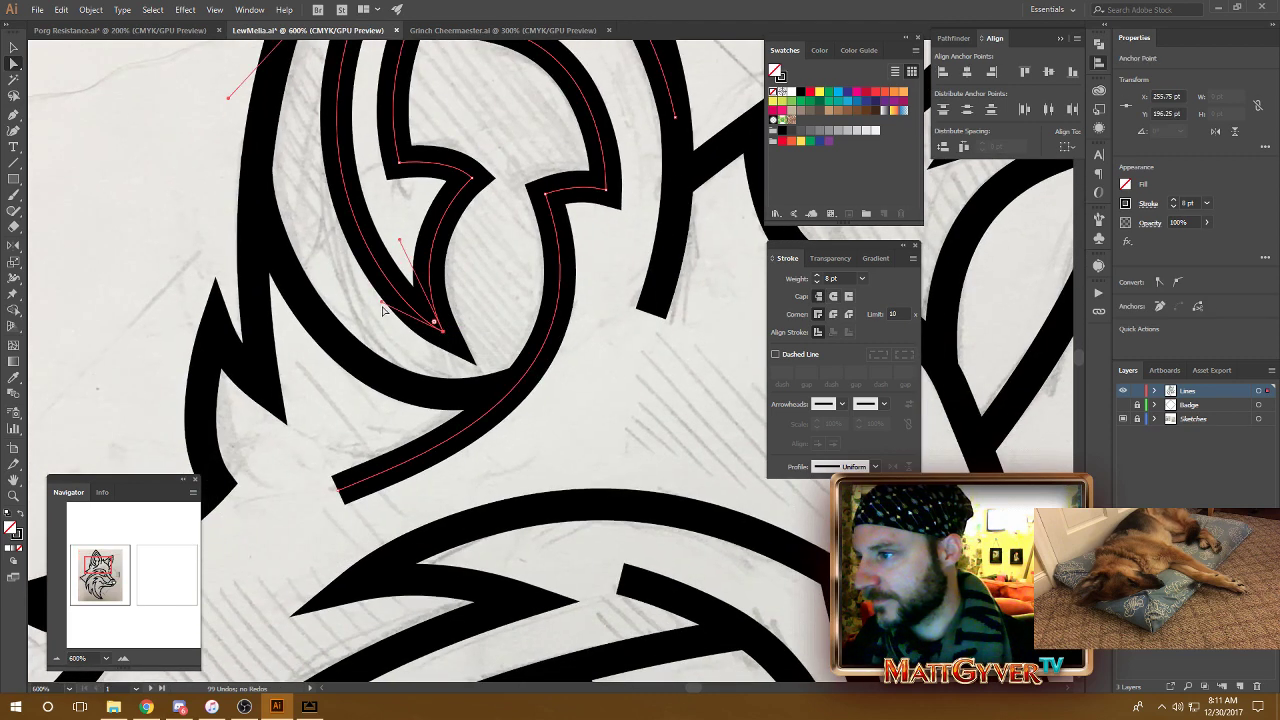
{"action": "left_click_drag", "start_coordinate": [381, 302], "coordinate": [379, 306]}
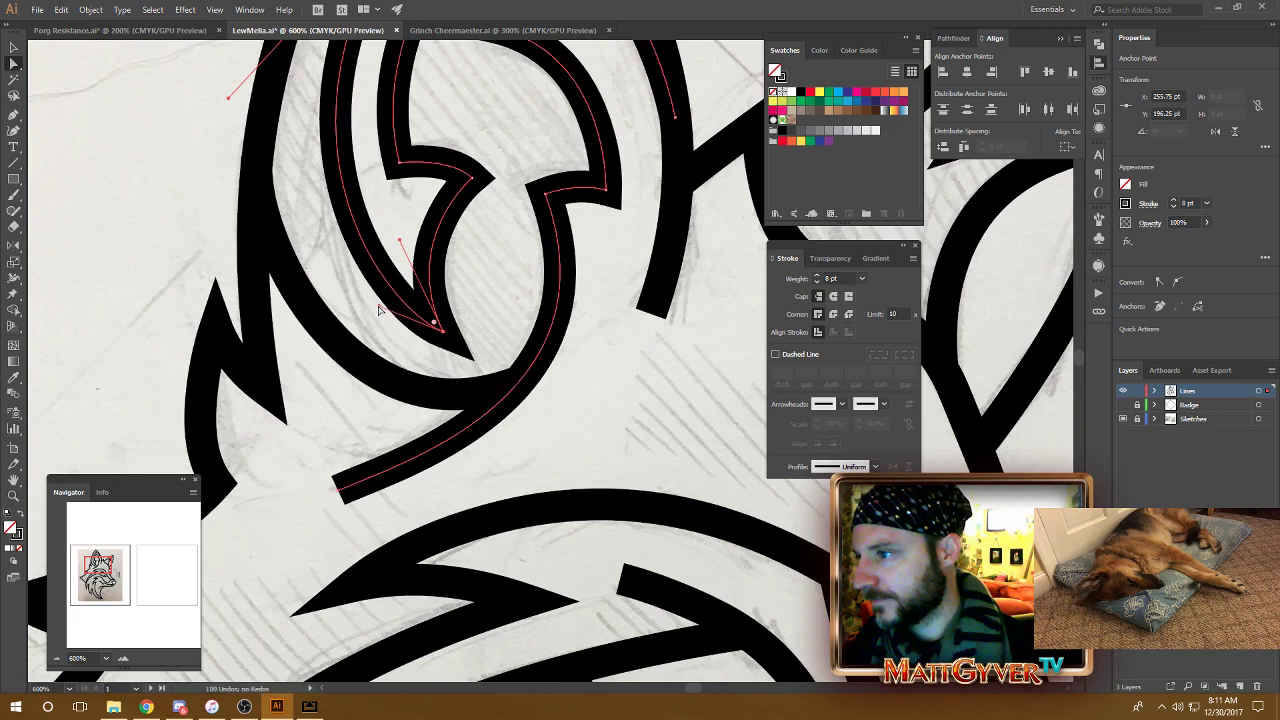
{"action": "left_click_drag", "start_coordinate": [493, 193], "coordinate": [521, 273]}
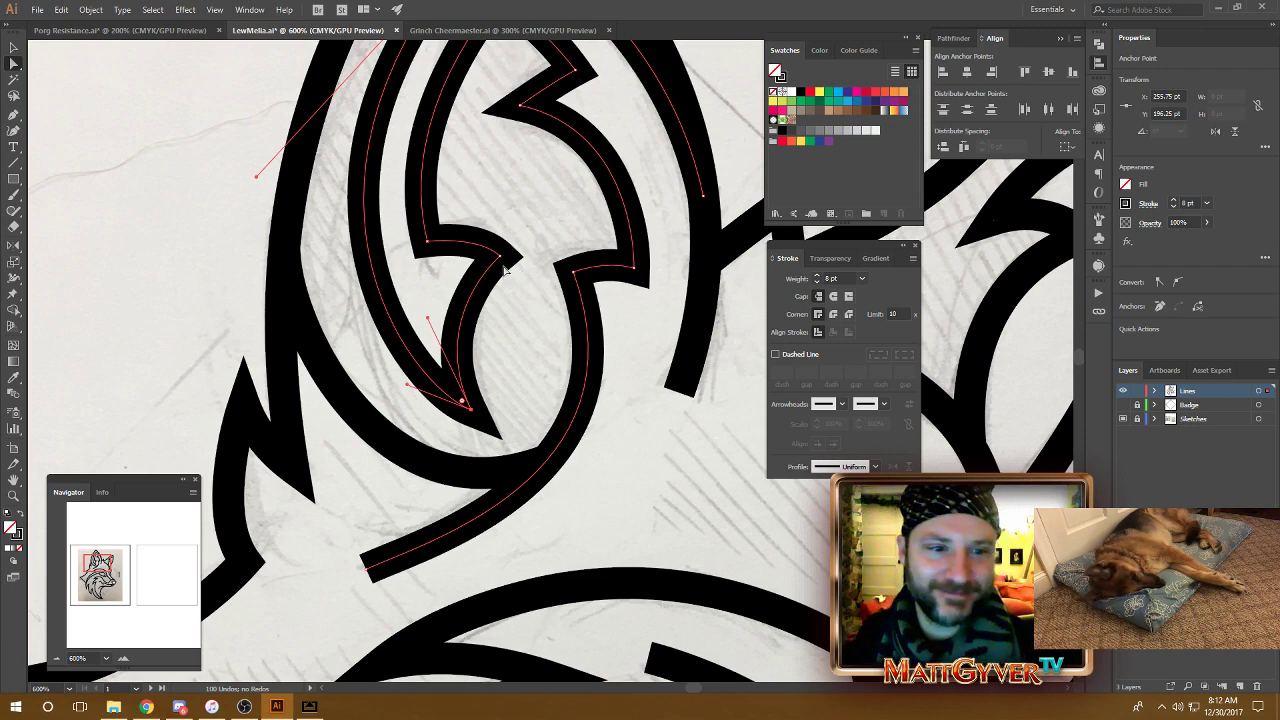
{"action": "left_click", "coordinate": [189, 200]}
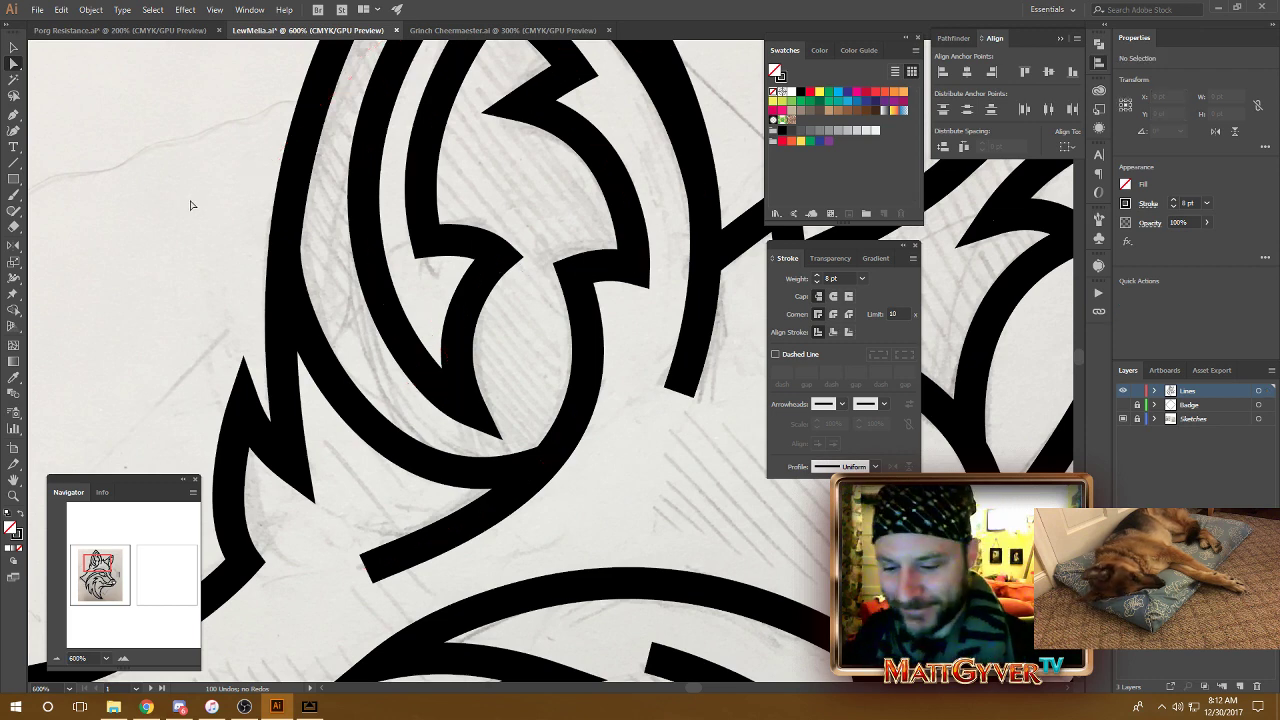
Step: Try to flatten the curve at the rear end of the lower jaw line
{"action": "key", "text": "ctrl+minus"}
{"action": "key", "text": "ctrl+minus"}
{"action": "left_click_drag", "start_coordinate": [566, 480], "coordinate": [550, 255]}
{"action": "left_click_drag", "start_coordinate": [578, 425], "coordinate": [469, 316]}
{"action": "left_click", "coordinate": [498, 472]}
{"action": "left_click", "coordinate": [506, 479]}
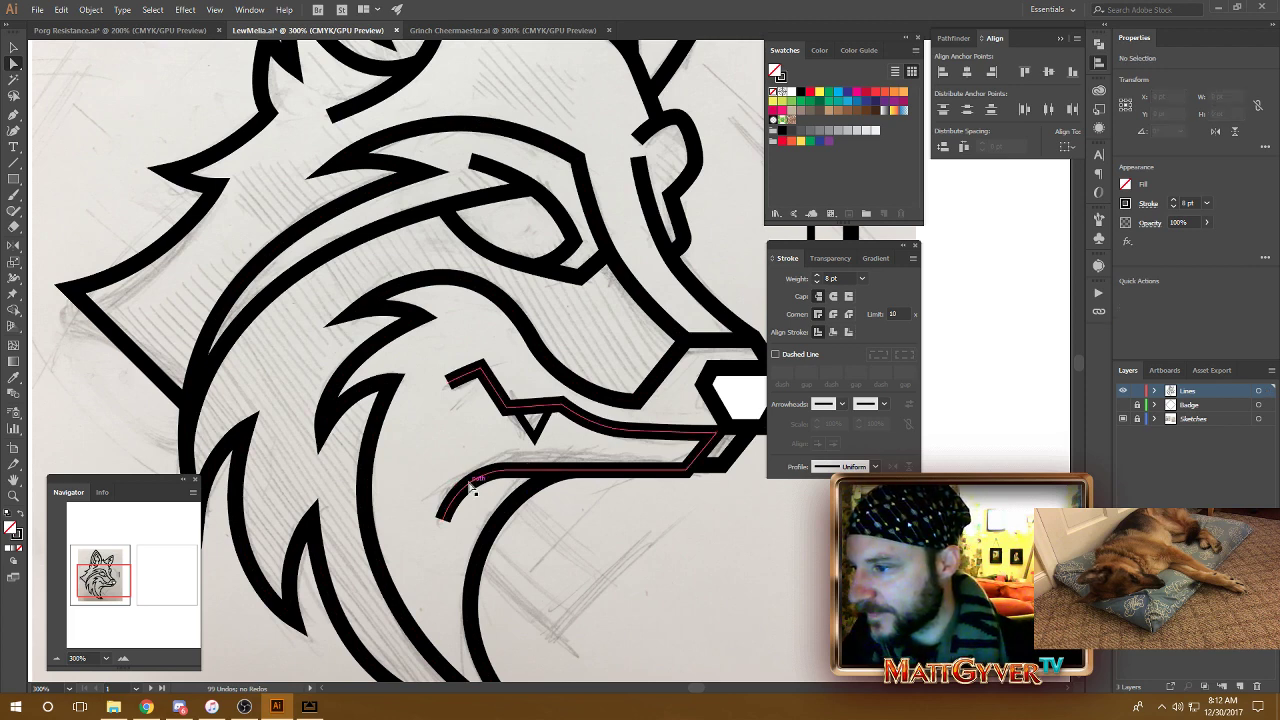
{"action": "mouse_move", "coordinate": [461, 473]}
{"action": "left_mouse_down"}
{"action": "mouse_move", "coordinate": [486, 475]}
{"action": "mouse_move", "coordinate": [478, 492]}
{"action": "left_mouse_up"}
{"action": "left_click", "coordinate": [636, 559]}
Step: Check the reshaped jaw line against the whole wolf head and undo the change
{"action": "key", "text": "ctrl+minus"}
{"action": "key", "text": "ctrl+minus"}
{"action": "key", "text": "ctrl+minus"}
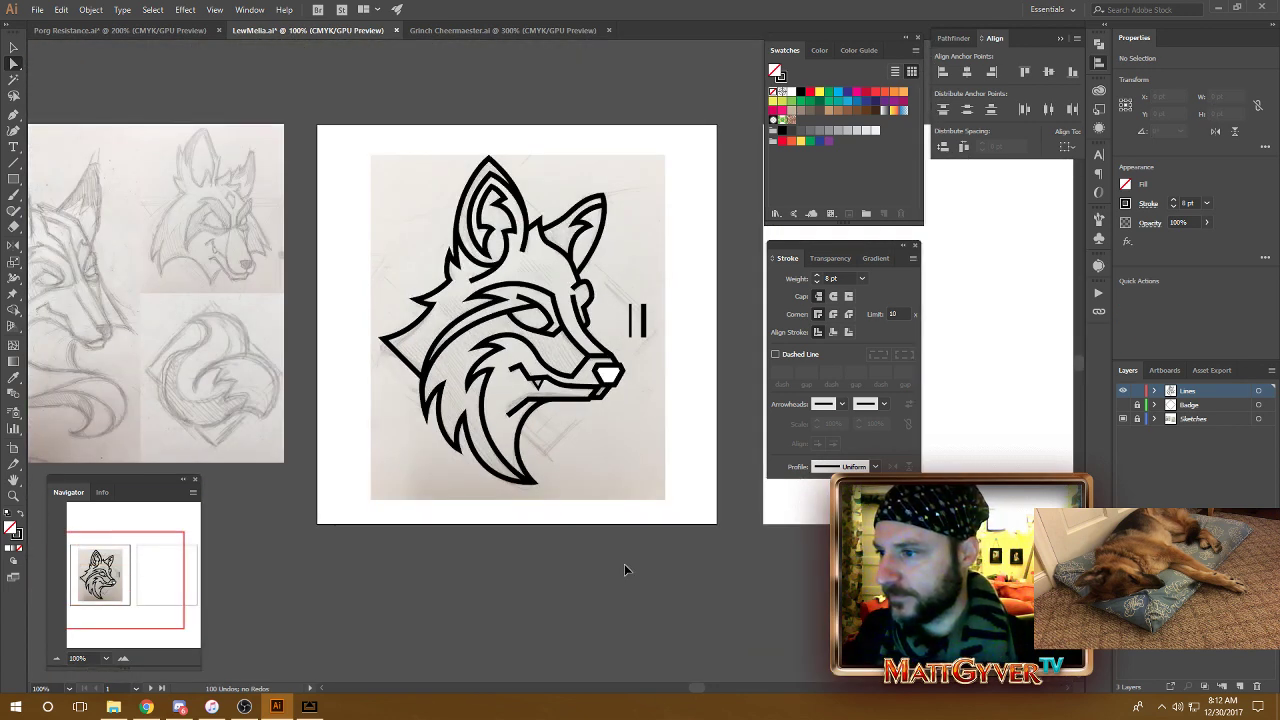
{"action": "key", "text": "ctrl+plus"}
{"action": "key", "text": "ctrl+plus"}
{"action": "key", "text": "ctrl+plus"}
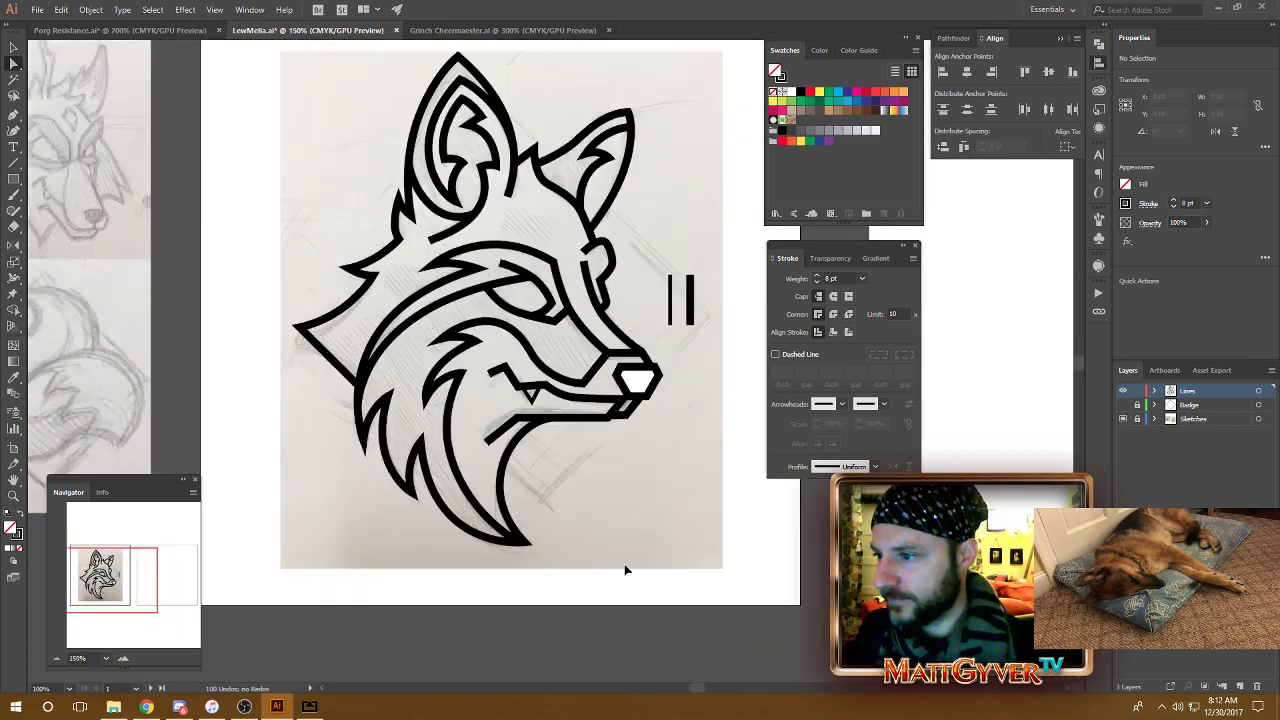
{"action": "key", "text": "ctrl+z"}
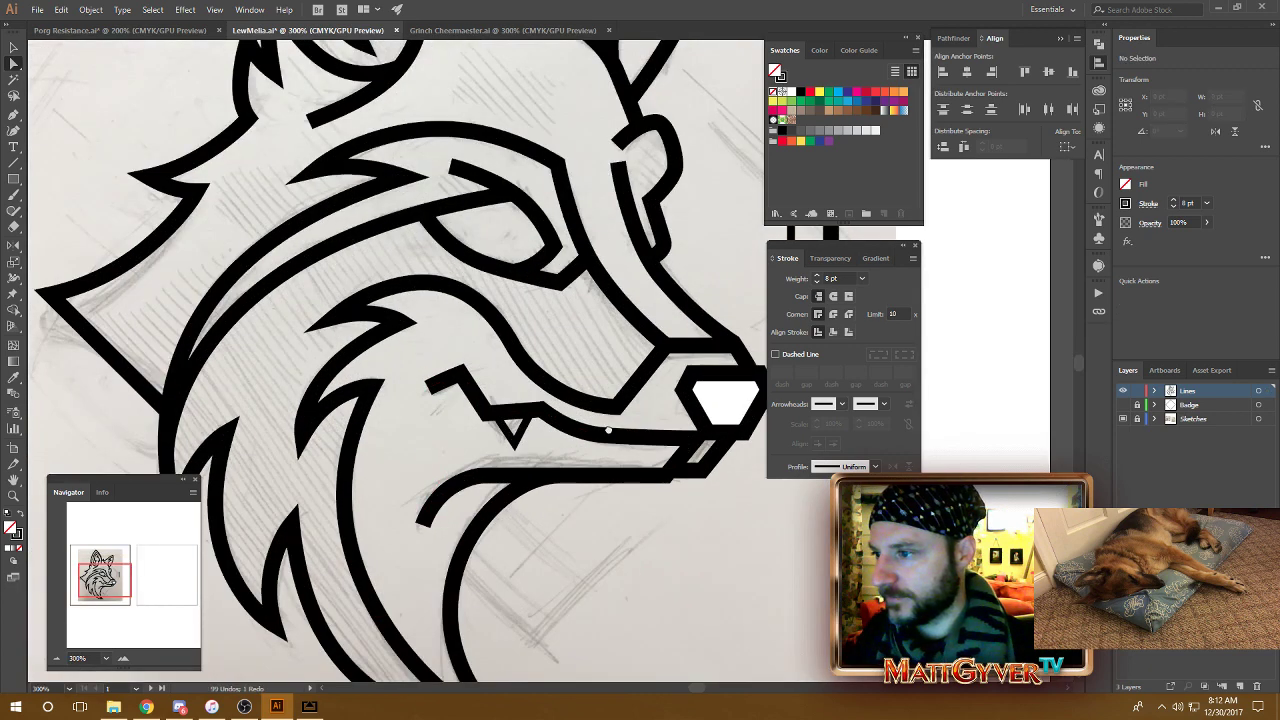
Step: Compare the traced paths with the sketch in Outline view at 100% zoom, and return to Preview
{"action": "left_click_drag", "start_coordinate": [605, 428], "coordinate": [634, 411]}
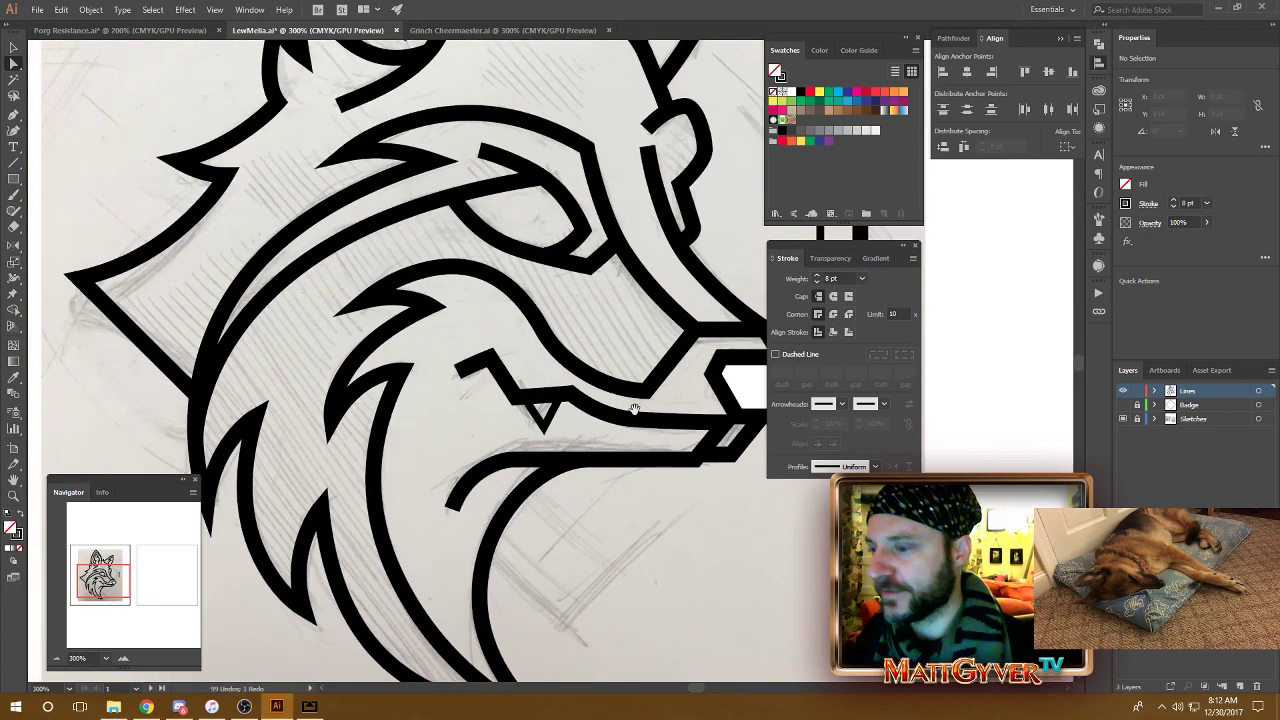
{"action": "key", "text": "ctrl+y"}
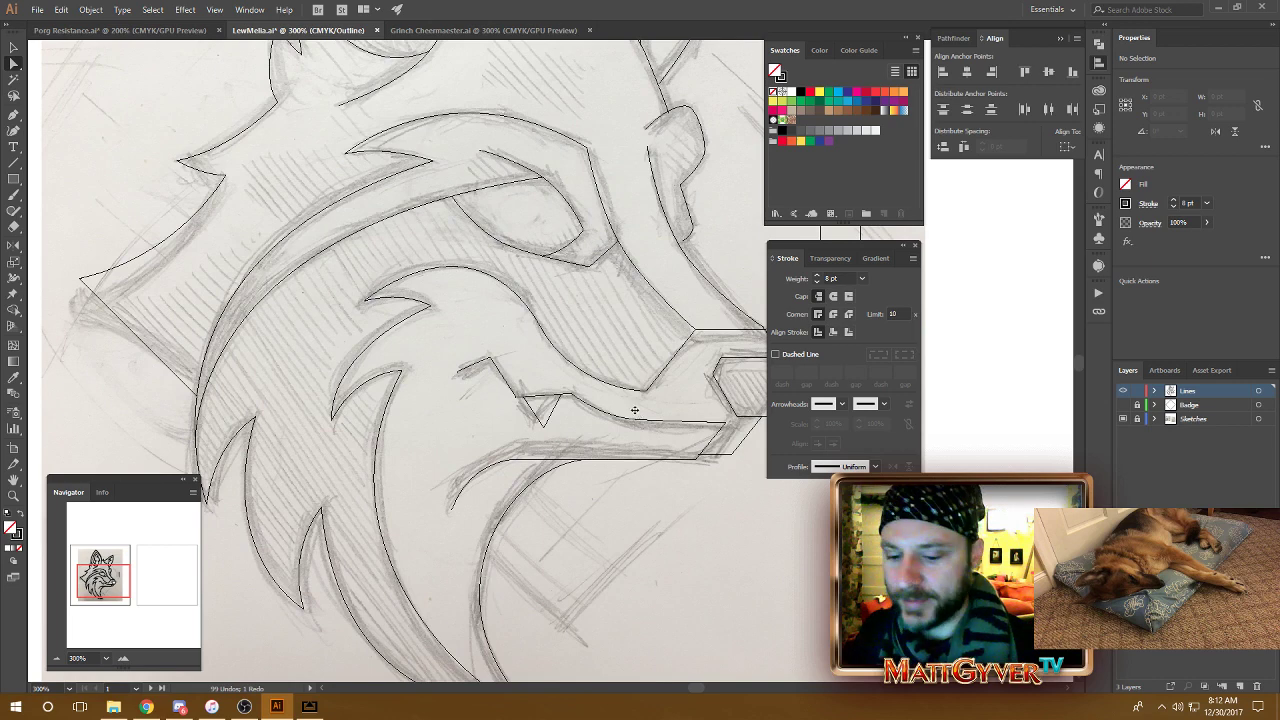
{"action": "key", "text": "ctrl+1"}
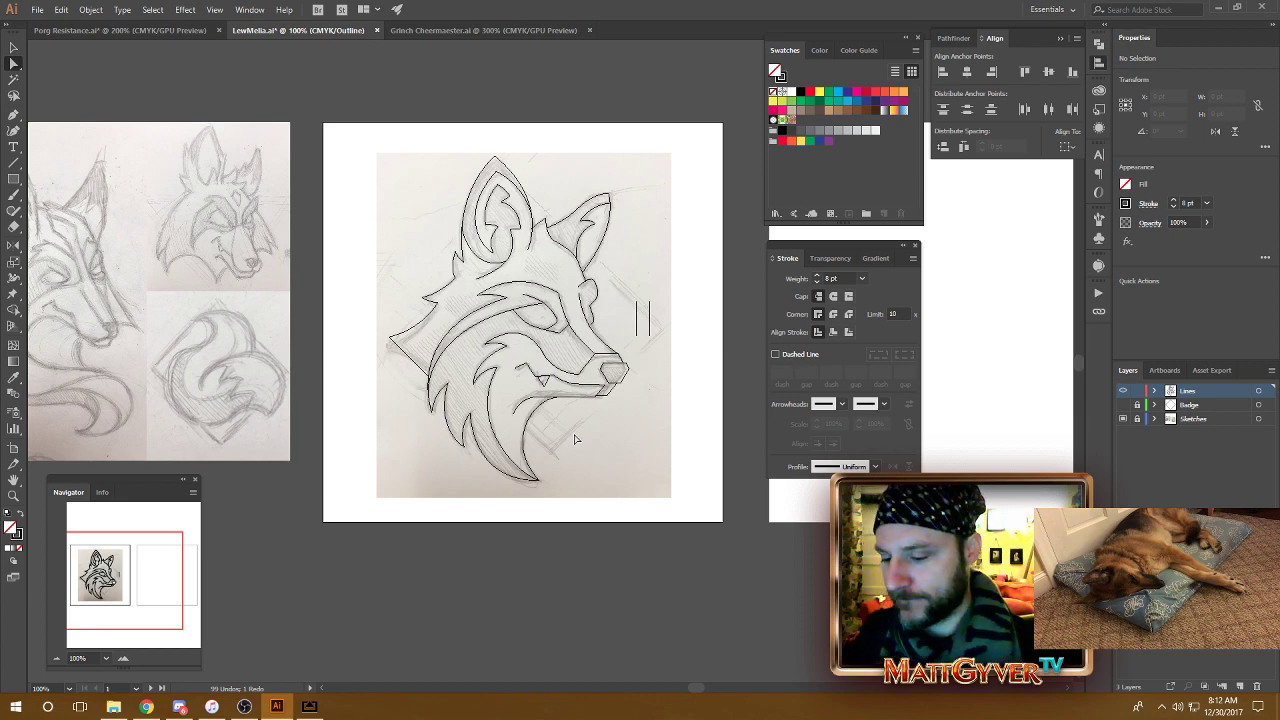
{"action": "key", "text": "ctrl+y"}
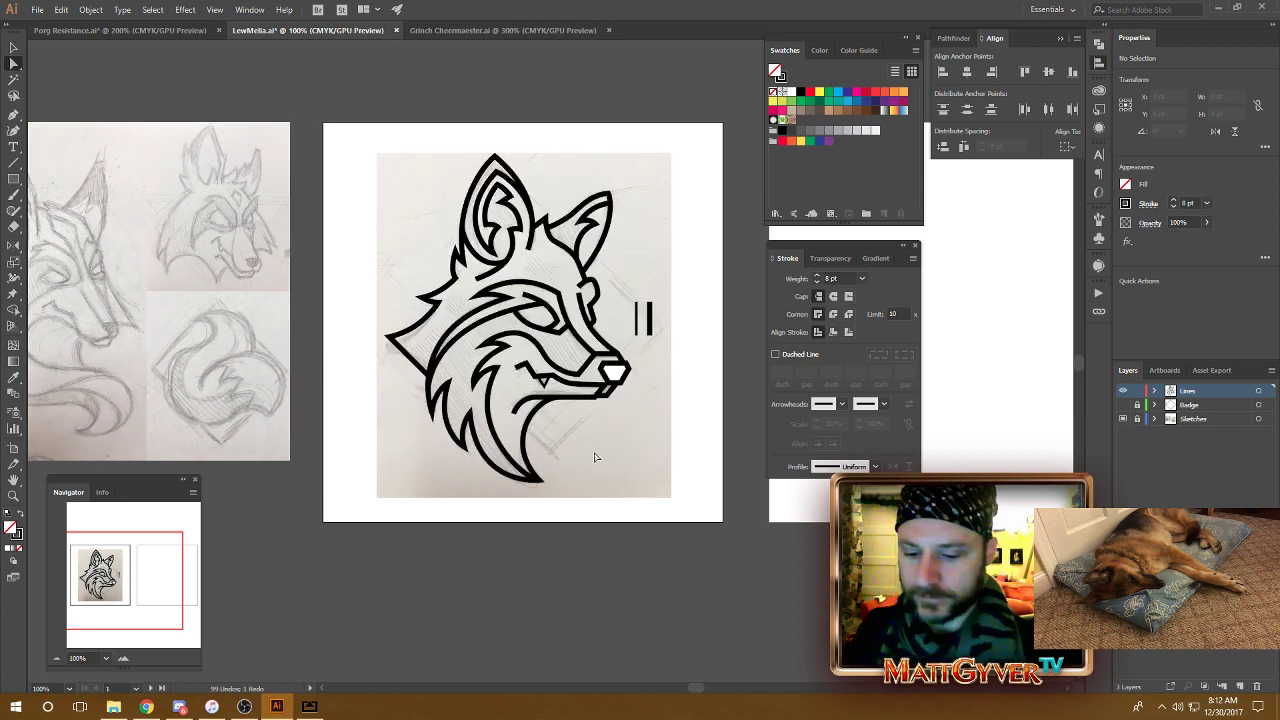
Step: Try to round the two outer side corners of the nose shape, and undo the rounding
{"action": "key", "text": "ctrl+equal"}
{"action": "key", "text": "ctrl+equal"}
{"action": "key", "text": "ctrl+equal"}
{"action": "key", "text": "ctrl+equal"}
{"action": "key", "text": "ctrl+equal"}
{"action": "left_click_drag", "start_coordinate": [614, 477], "coordinate": [403, 297]}
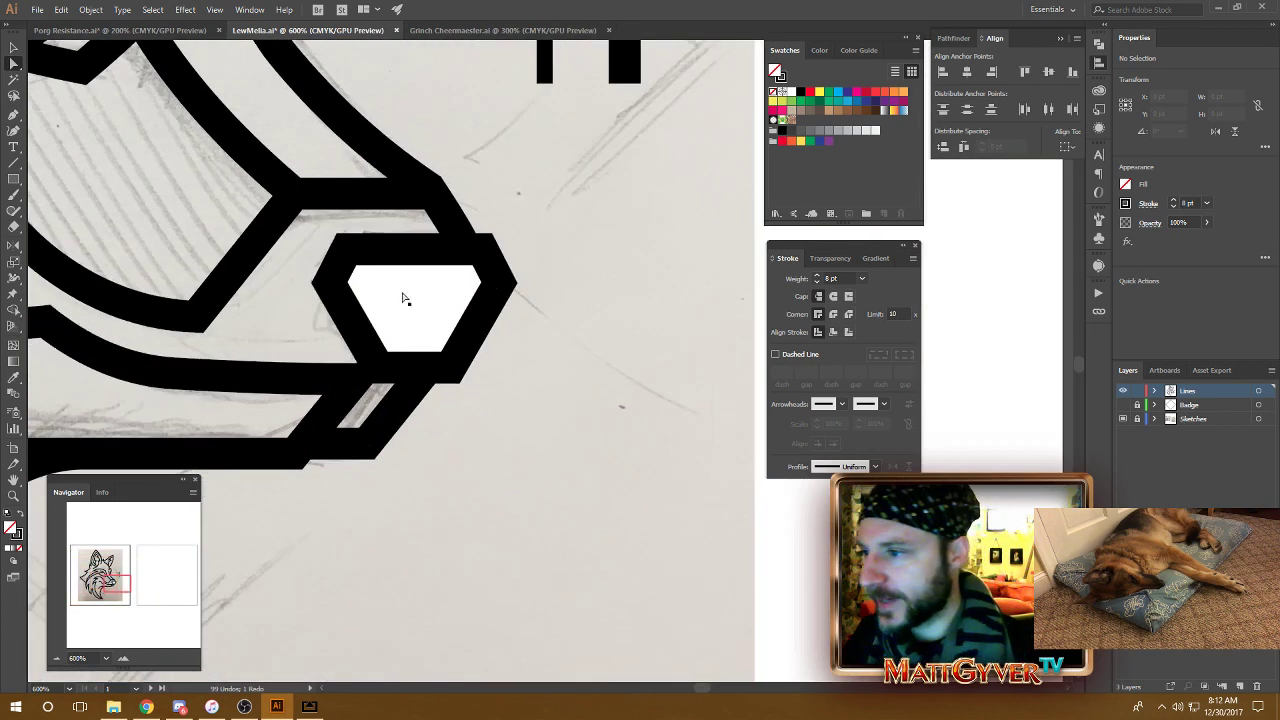
{"action": "left_click", "coordinate": [505, 290]}
{"action": "left_click", "coordinate": [332, 282]}
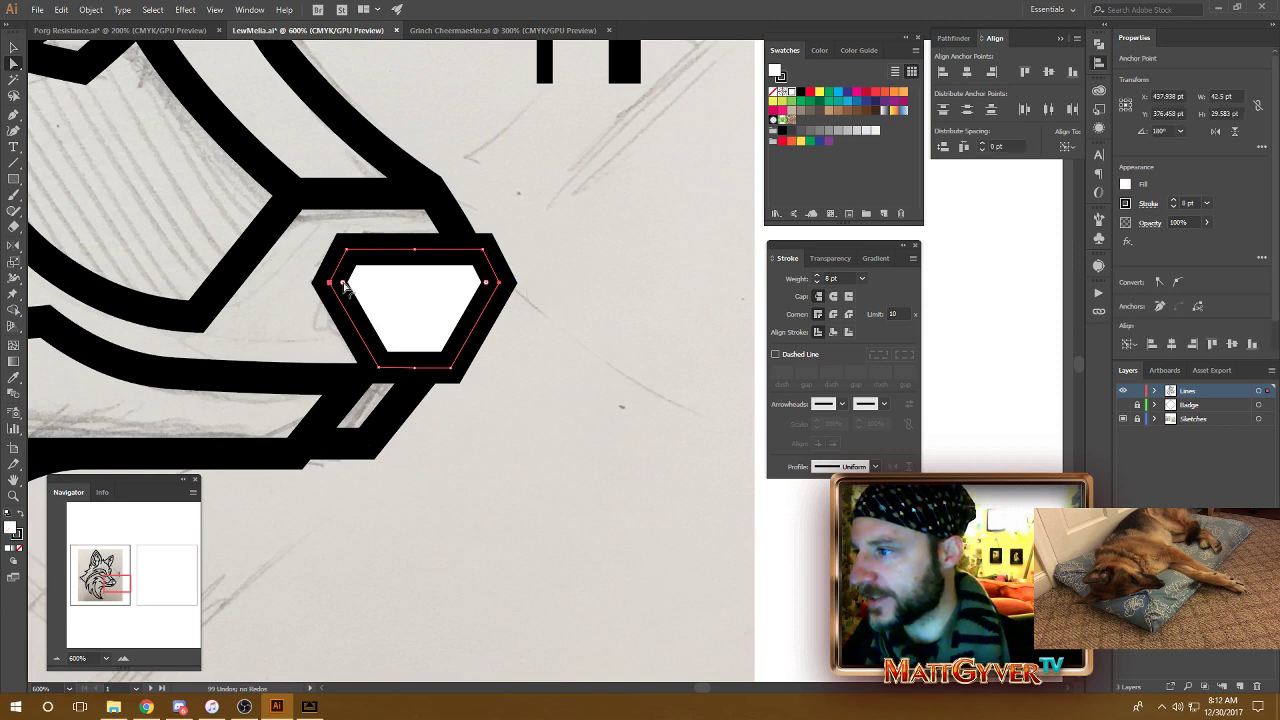
{"action": "left_click_drag", "start_coordinate": [344, 284], "coordinate": [368, 284]}
{"action": "left_click", "coordinate": [583, 481]}
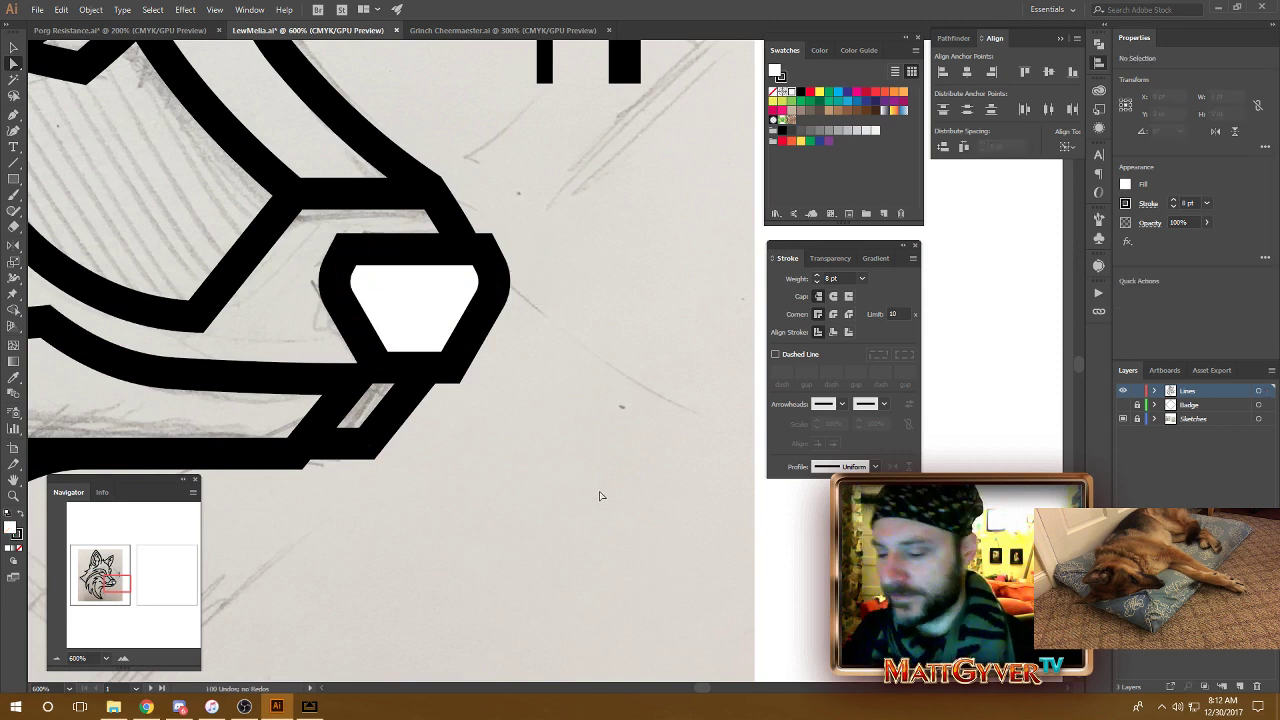
{"action": "key", "text": "ctrl+z"}
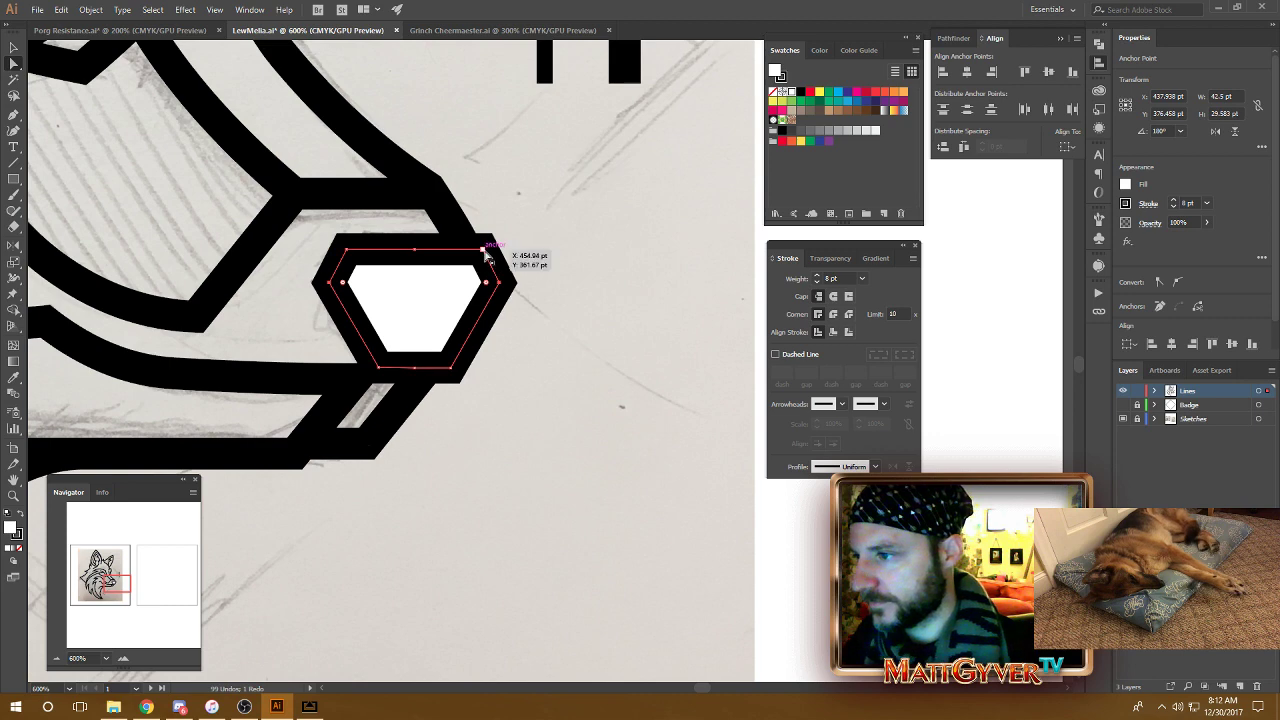
Step: Try to round the nose's two upper corners together with its two side corners
{"action": "left_click", "coordinate": [483, 249], "text": "shift"}
{"action": "left_click", "coordinate": [347, 250], "text": "shift"}
{"action": "left_click_drag", "start_coordinate": [355, 261], "coordinate": [361, 271]}
{"action": "left_click", "coordinate": [626, 423]}
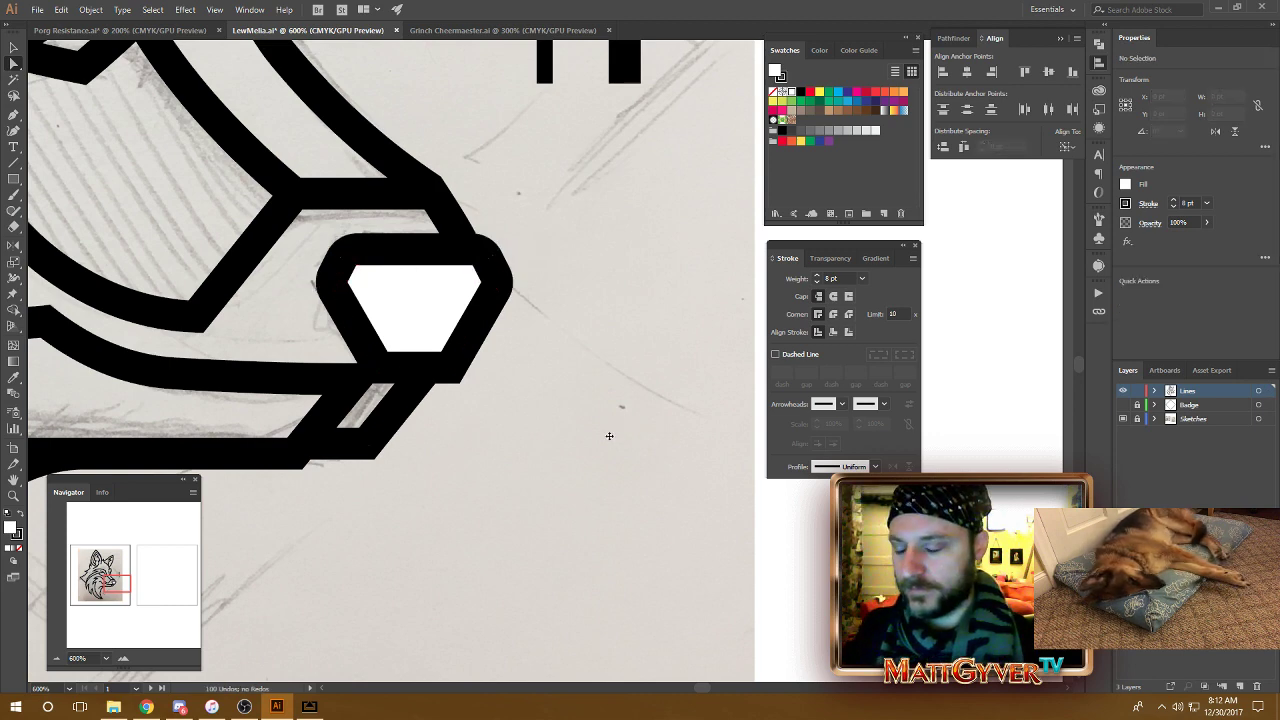
Step: Check the nose with its rounded upper and side corners against the wolf head, and undo the rounding
{"action": "key", "text": "ctrl+minus"}
{"action": "key", "text": "ctrl+minus"}
{"action": "key", "text": "ctrl+minus"}
{"action": "key", "text": "ctrl+minus"}
{"action": "key", "text": "ctrl+minus"}
{"action": "key", "text": "ctrl+minus"}
{"action": "key", "text": "ctrl+plus"}
{"action": "key", "text": "ctrl+plus"}
{"action": "key", "text": "ctrl+plus"}
{"action": "key", "text": "ctrl+plus"}
{"action": "key", "text": "ctrl+plus"}
{"action": "key", "text": "ctrl+plus"}
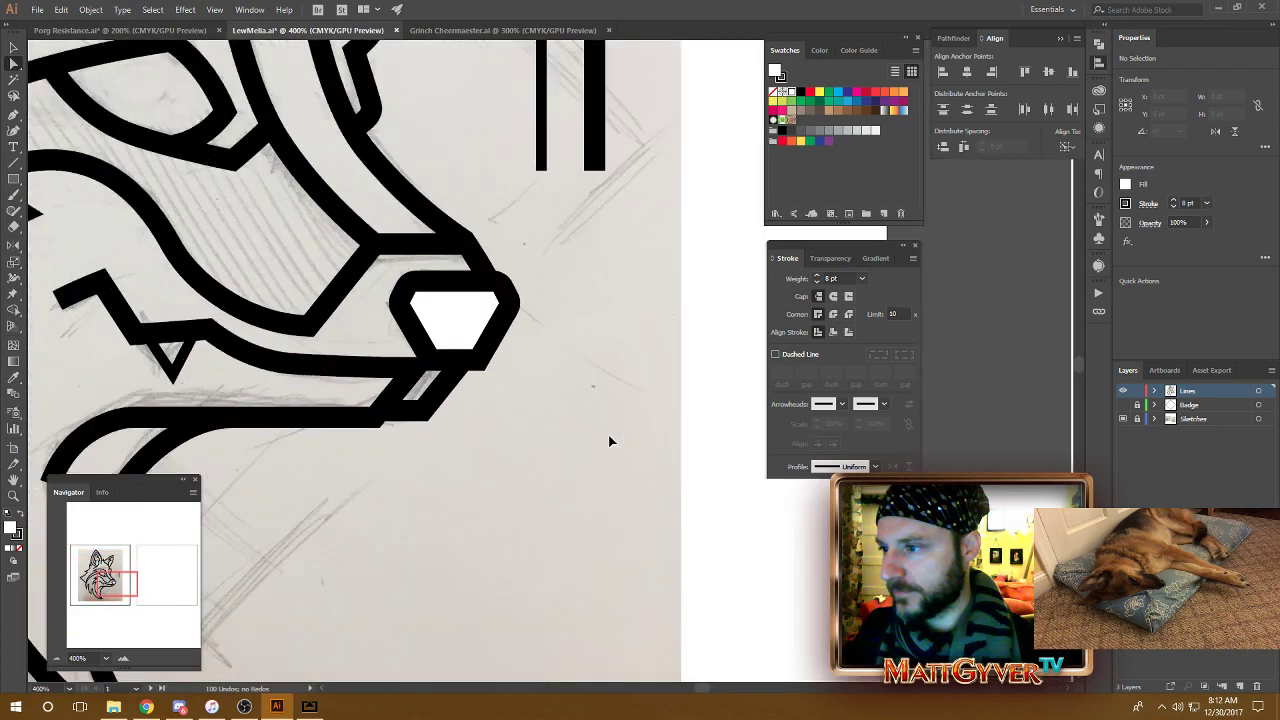
{"action": "key", "text": "ctrl+z"}
Step: Try to round all six corners of the nose shape, including the two lower ones
{"action": "left_click", "coordinate": [445, 362], "text": "shift"}
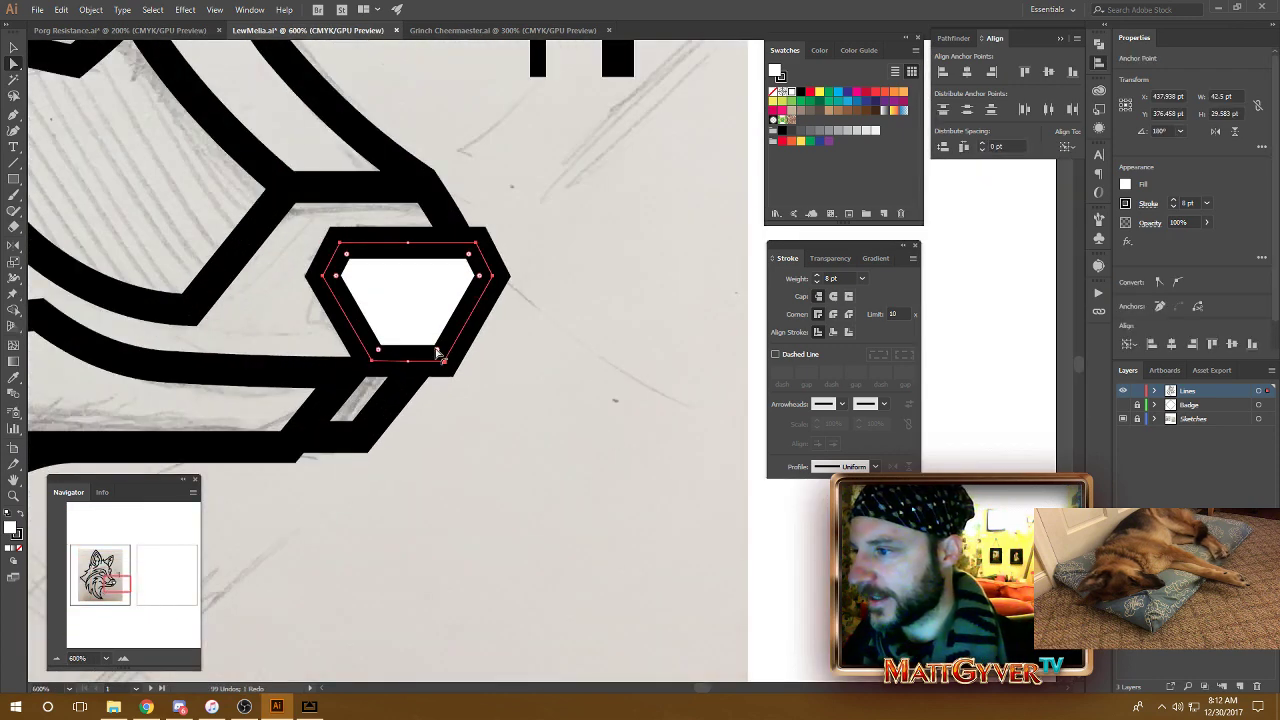
{"action": "left_click_drag", "start_coordinate": [437, 350], "coordinate": [424, 329]}
{"action": "left_click", "coordinate": [619, 456]}
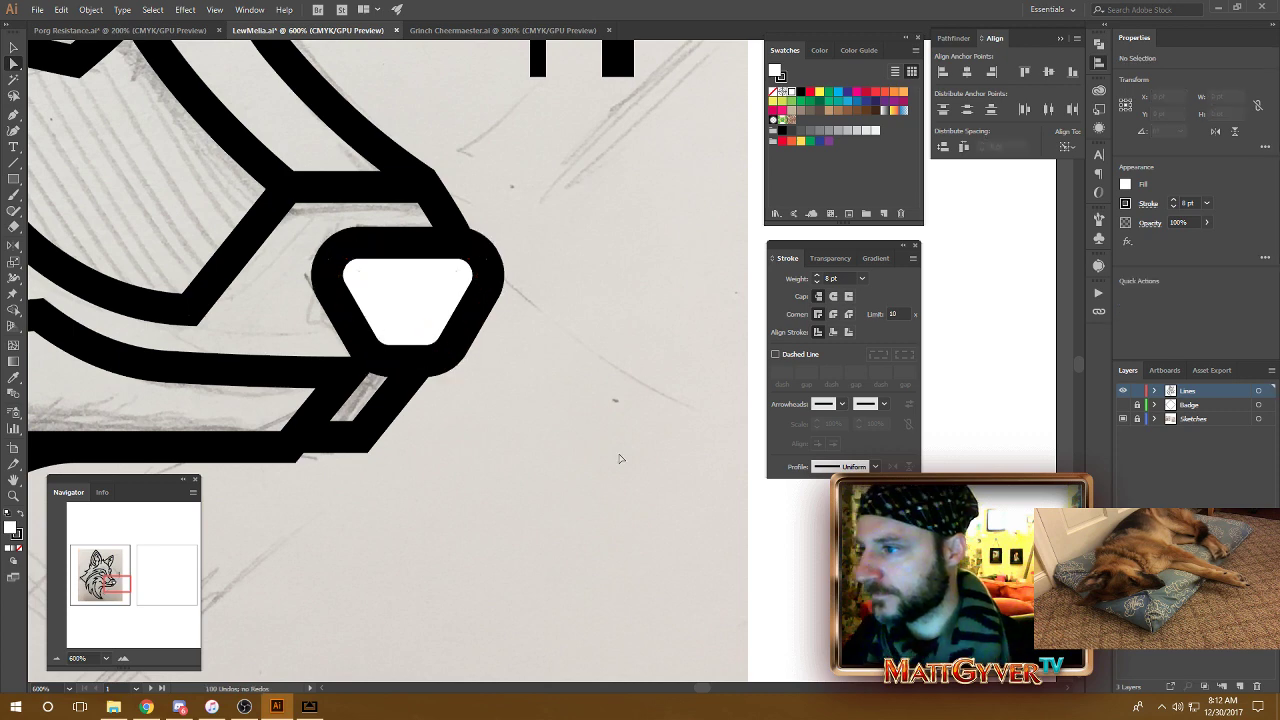
Step: Check the fully rounded nose at whole-head scale and undo it to restore the angular corners
{"action": "key", "text": "ctrl+minus"}
{"action": "key", "text": "ctrl+minus"}
{"action": "key", "text": "ctrl+minus"}
{"action": "key", "text": "ctrl+minus"}
{"action": "key", "text": "ctrl+minus"}
{"action": "key", "text": "ctrl+minus"}
{"action": "key", "text": "ctrl+minus"}
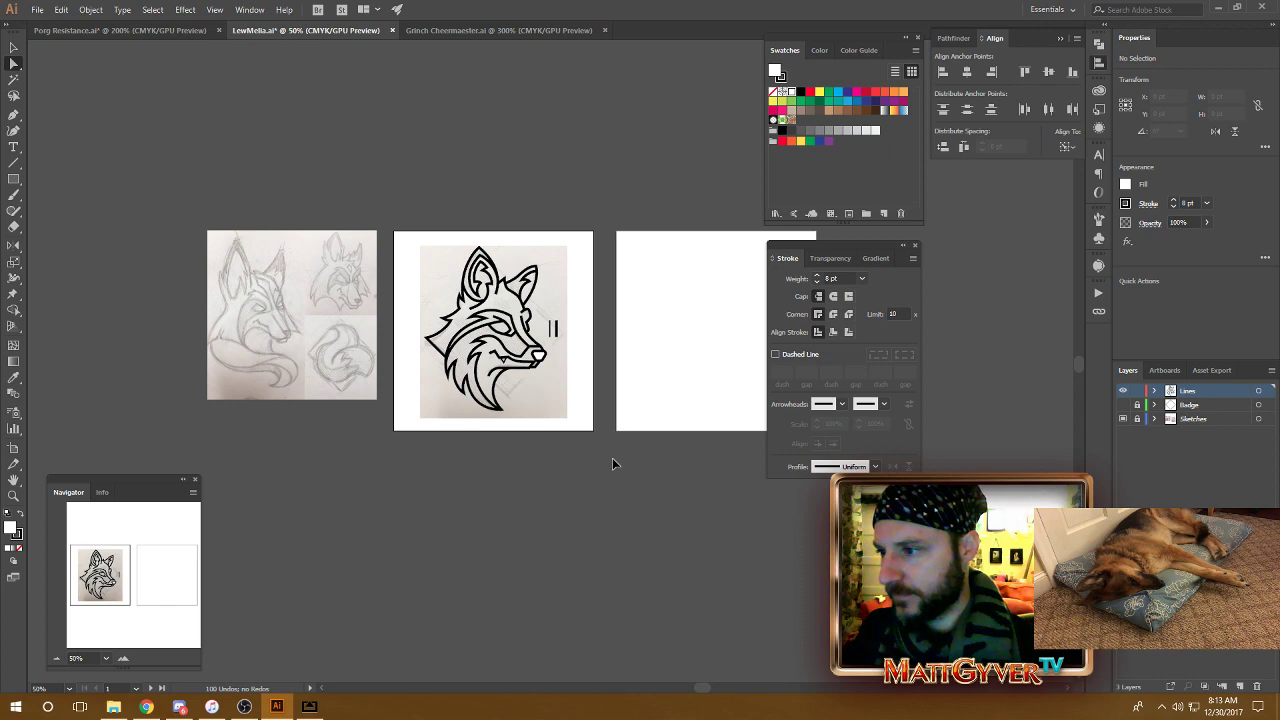
{"action": "key", "text": "ctrl+plus"}
{"action": "key", "text": "ctrl+plus"}
{"action": "key", "text": "ctrl+plus"}
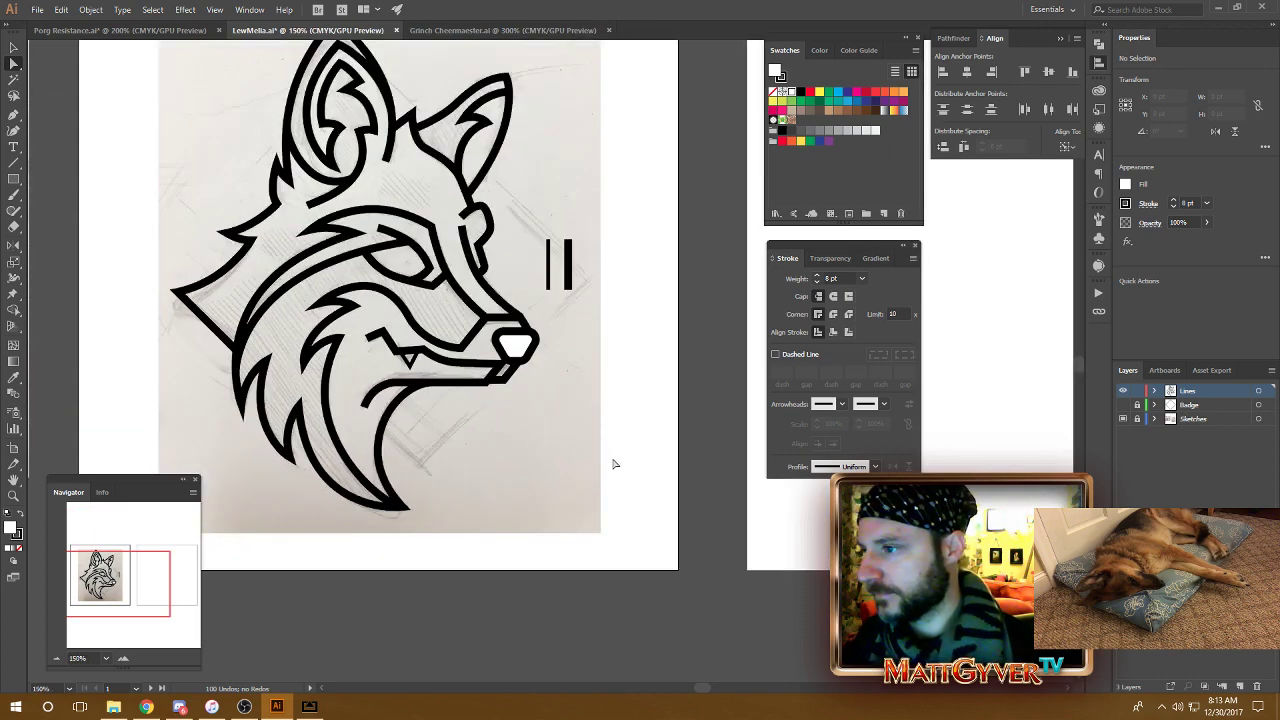
{"action": "key", "text": "ctrl+z"}
{"action": "left_click", "coordinate": [615, 464]}
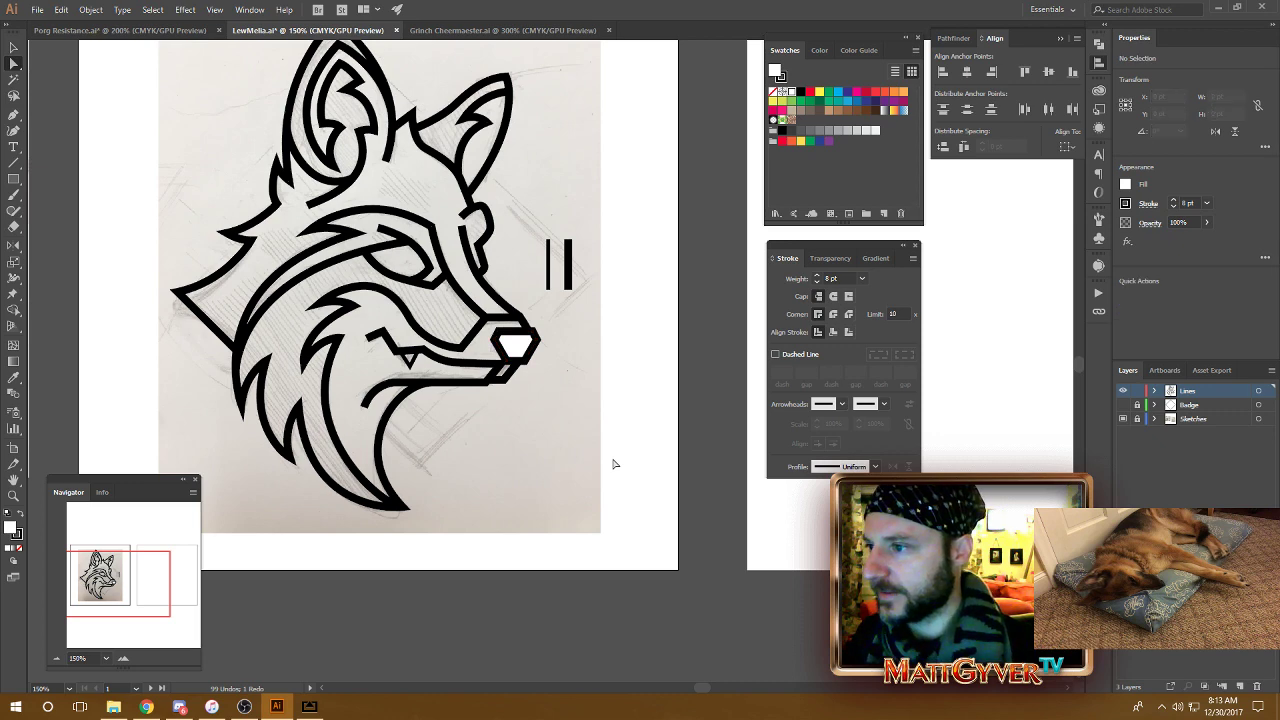
Step: Review the whole traced wolf head beside the original pencil sketches at 100% zoom
{"action": "left_click_drag", "start_coordinate": [577, 279], "coordinate": [573, 331]}
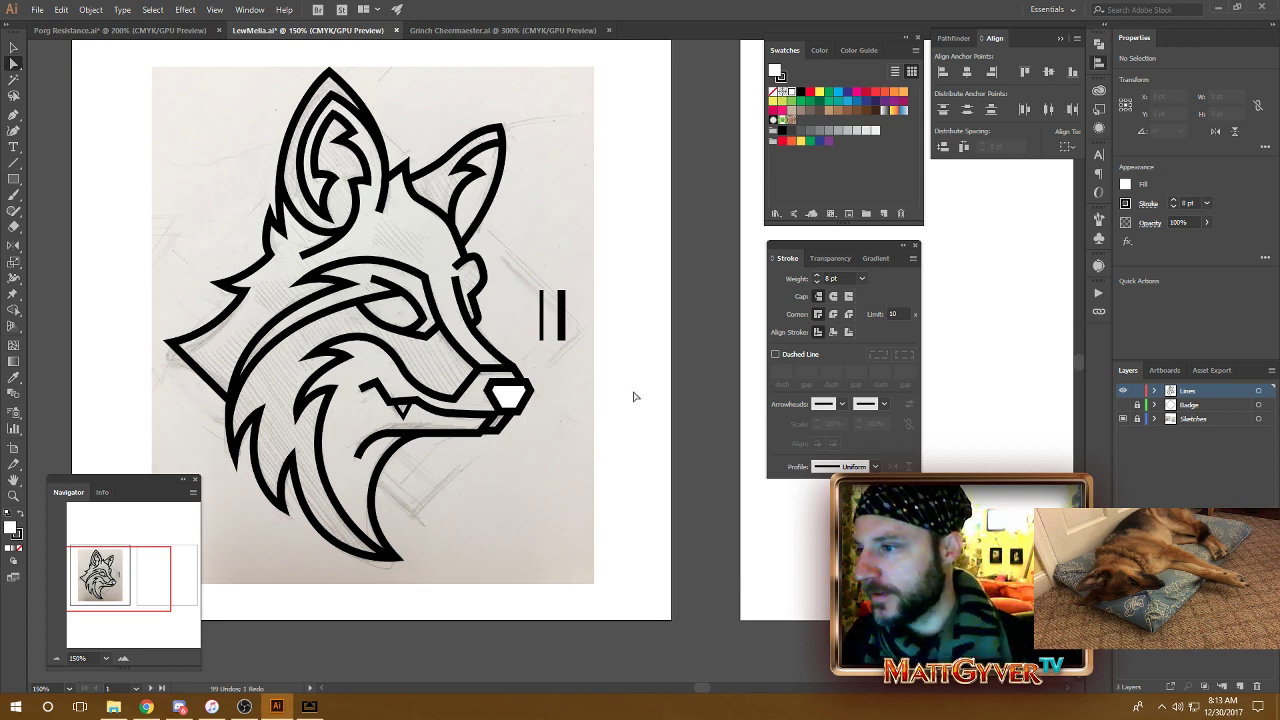
{"action": "left_click_drag", "start_coordinate": [520, 449], "coordinate": [576, 446]}
{"action": "key", "text": "ctrl+minus"}
{"action": "left_click_drag", "start_coordinate": [286, 384], "coordinate": [441, 365]}
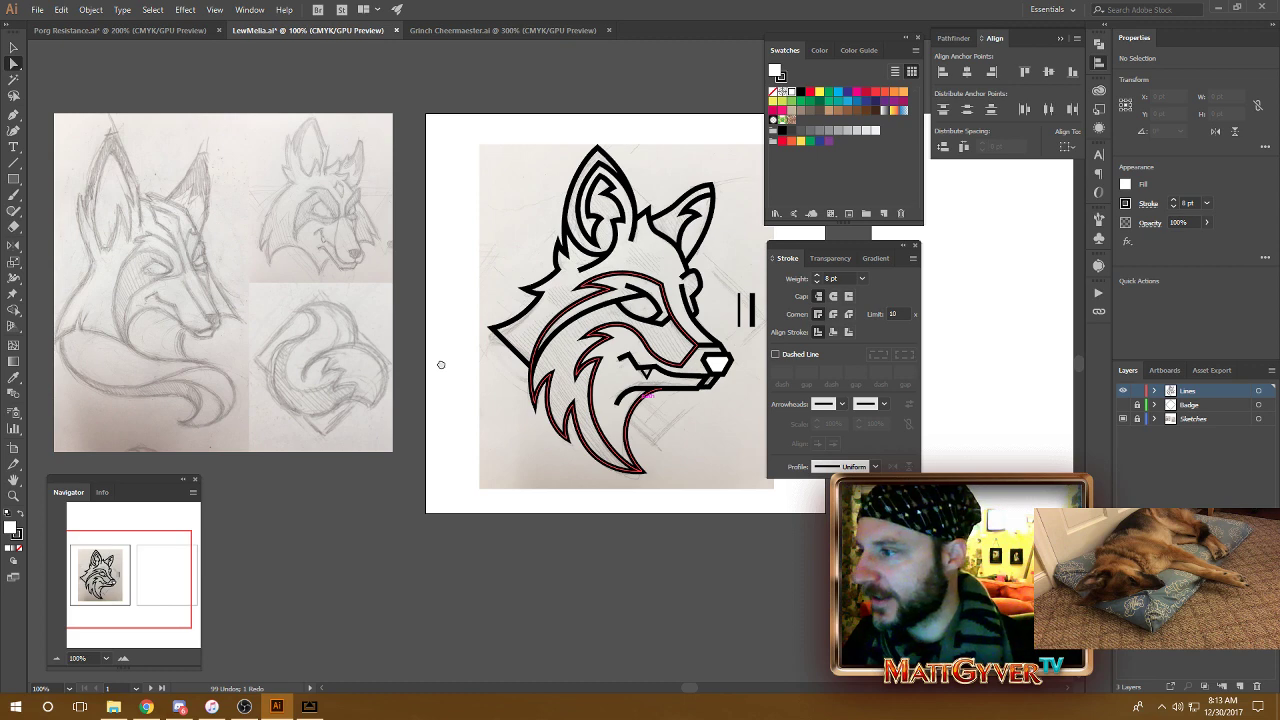
{"action": "scroll", "coordinate": [460, 357], "scroll_direction": "left", "scroll_amount": 1}
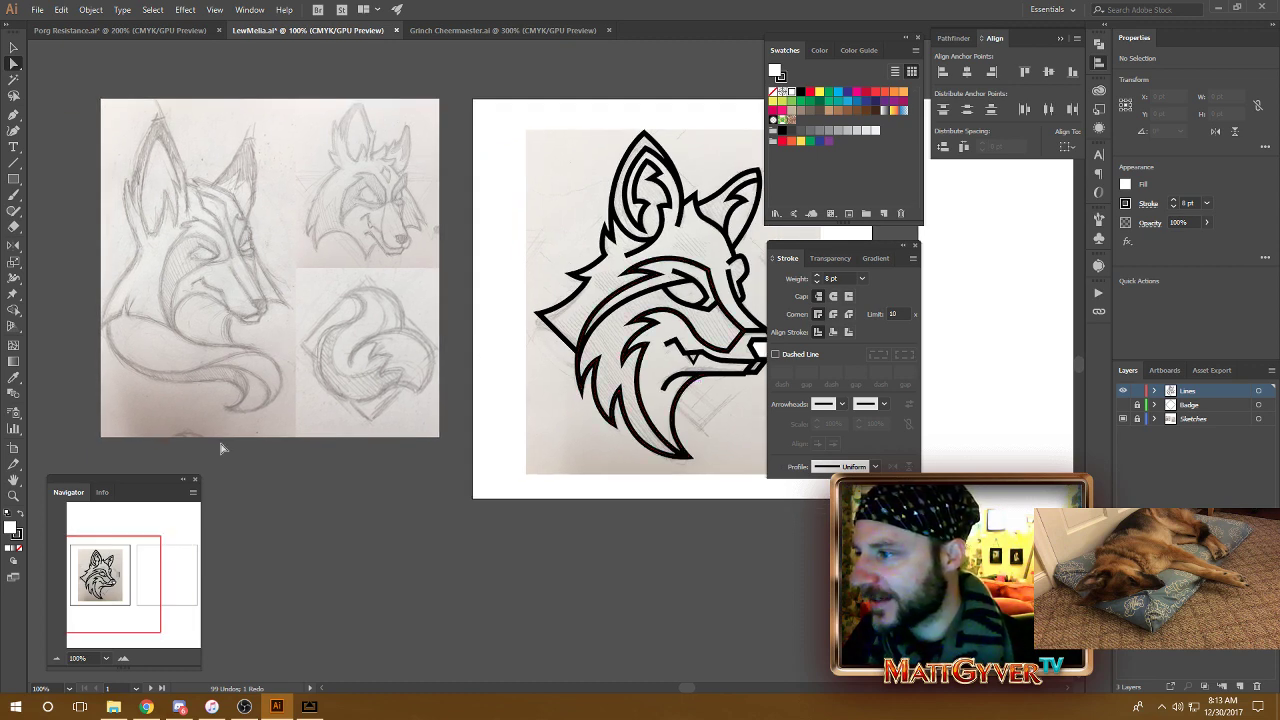
{"action": "scroll", "coordinate": [404, 430], "scroll_direction": "right", "scroll_amount": 2}
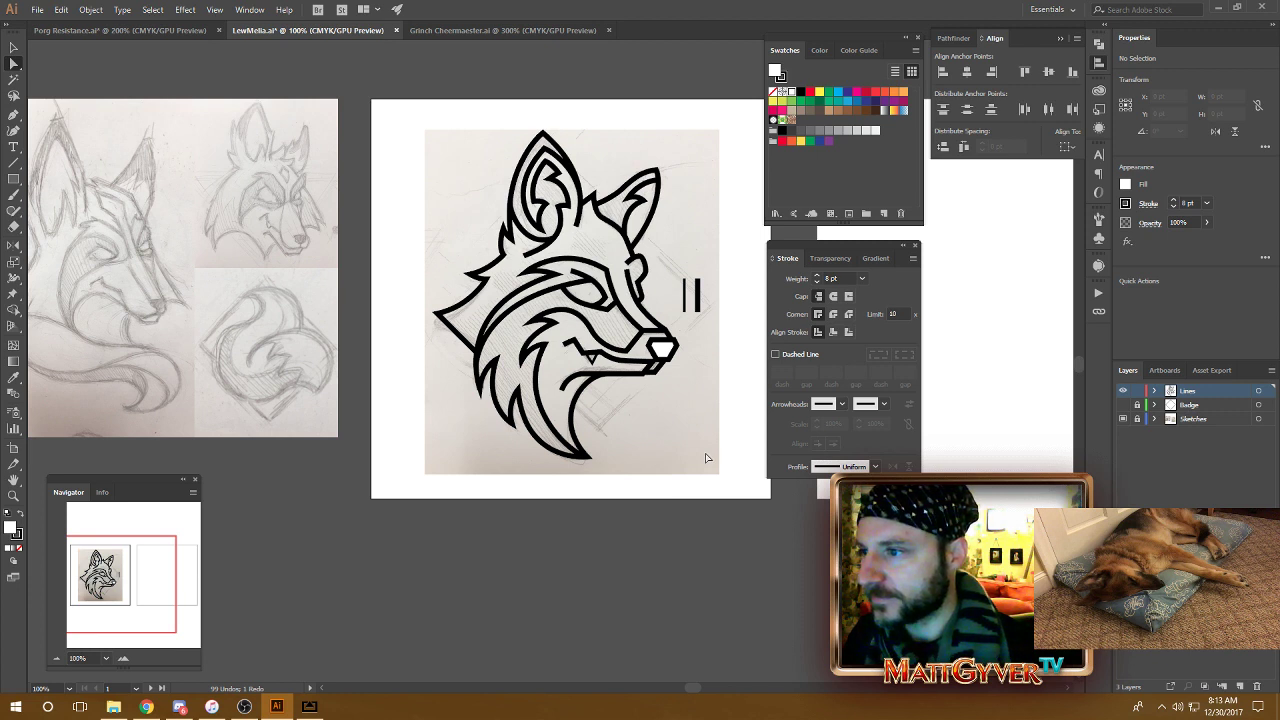
{"action": "left_click_drag", "start_coordinate": [689, 449], "coordinate": [687, 475]}
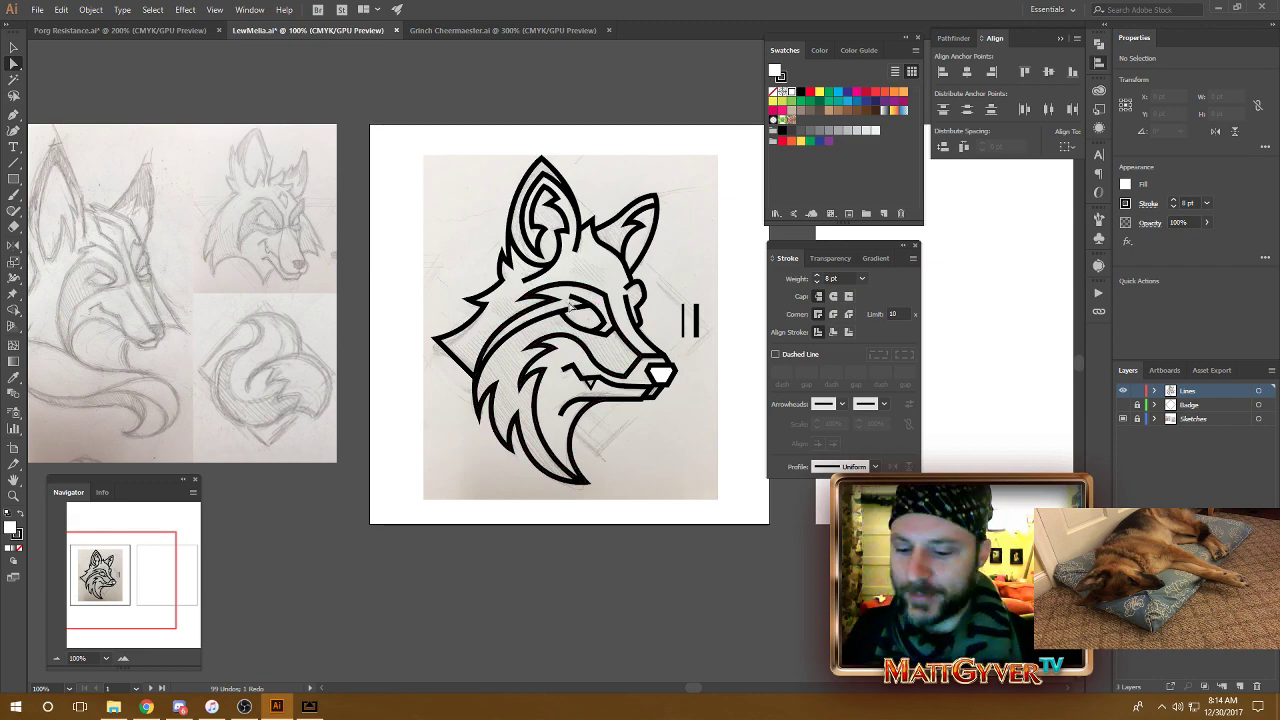
Step: Add an anchor point near the upper end of the muzzle bridge line, beside the far eye
{"action": "scroll", "coordinate": [570, 305], "scroll_direction": "up", "scroll_amount": 4}
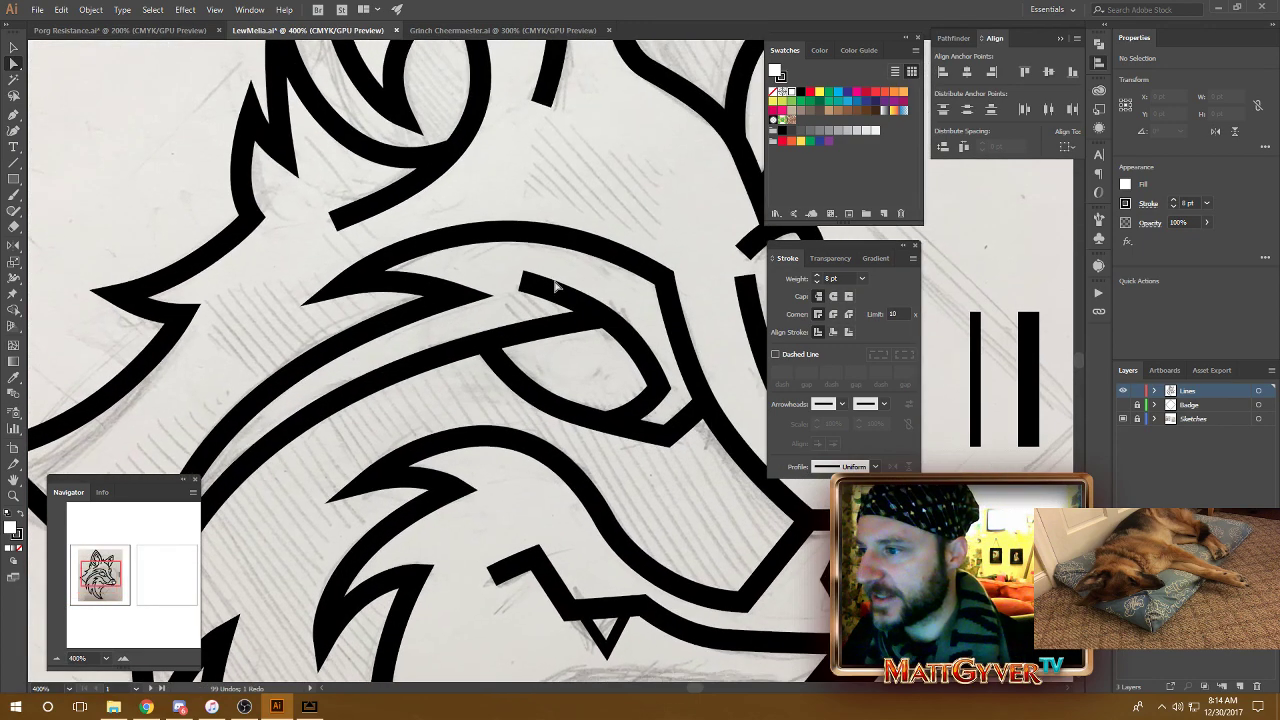
{"action": "left_click_drag", "start_coordinate": [740, 273], "coordinate": [579, 330]}
{"action": "left_click", "coordinate": [591, 327]}
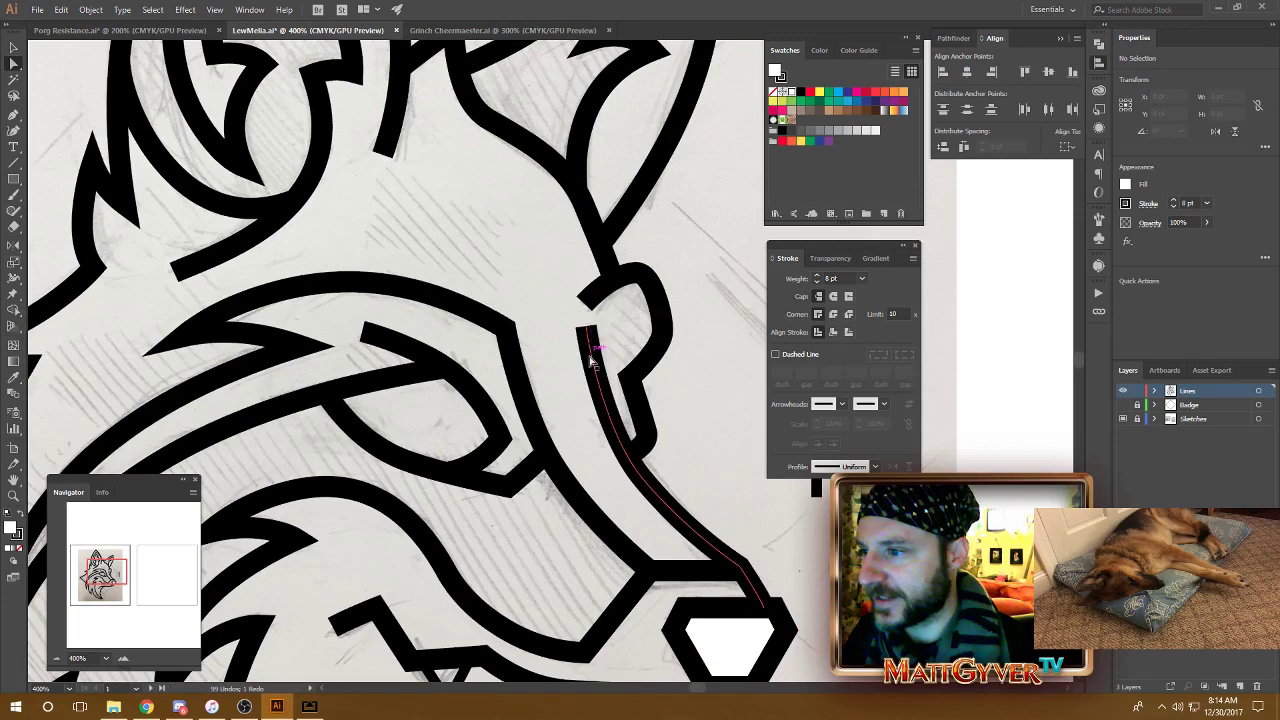
{"action": "key", "text": "p"}
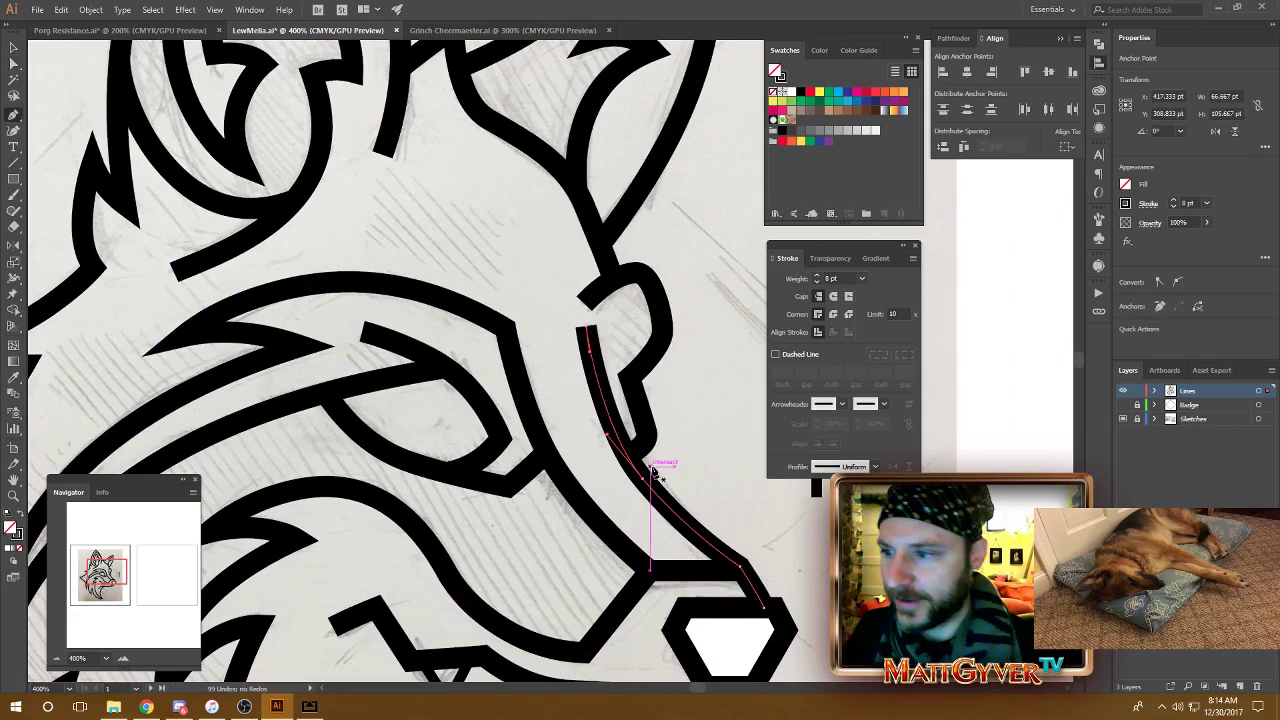
{"action": "key", "text": "a"}
{"action": "left_click", "coordinate": [604, 392]}
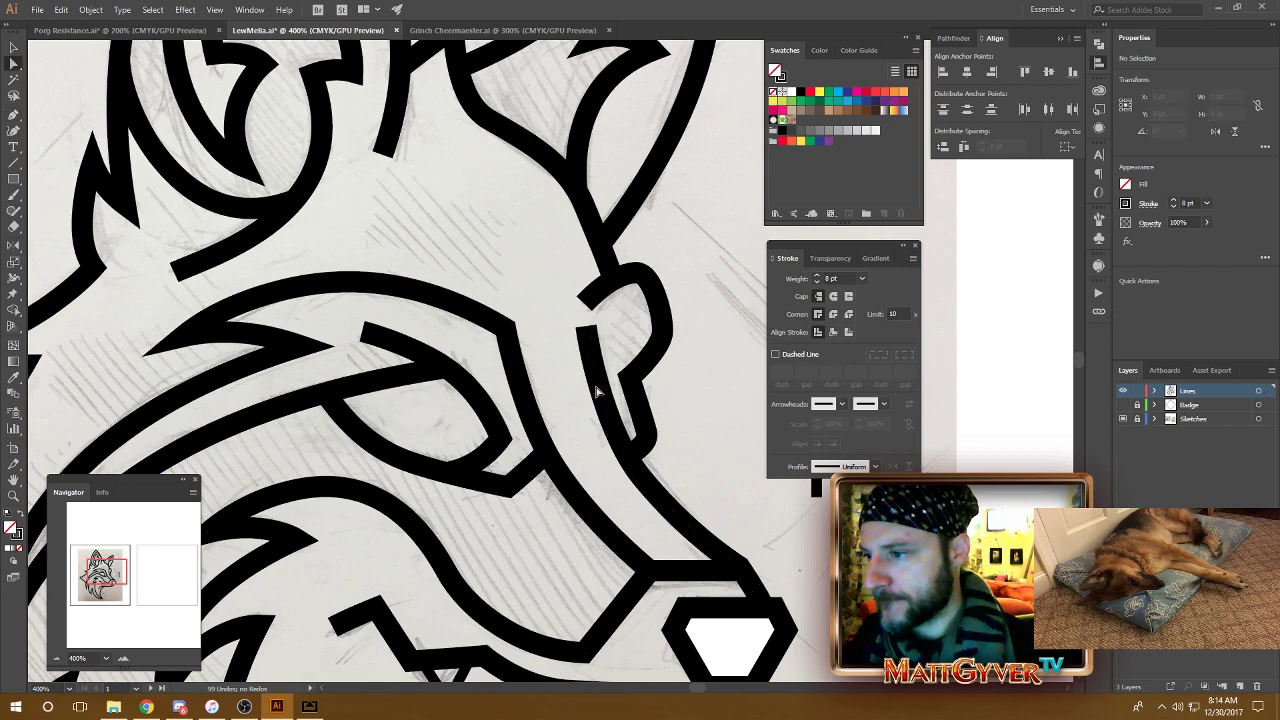
{"action": "left_click", "coordinate": [601, 393]}
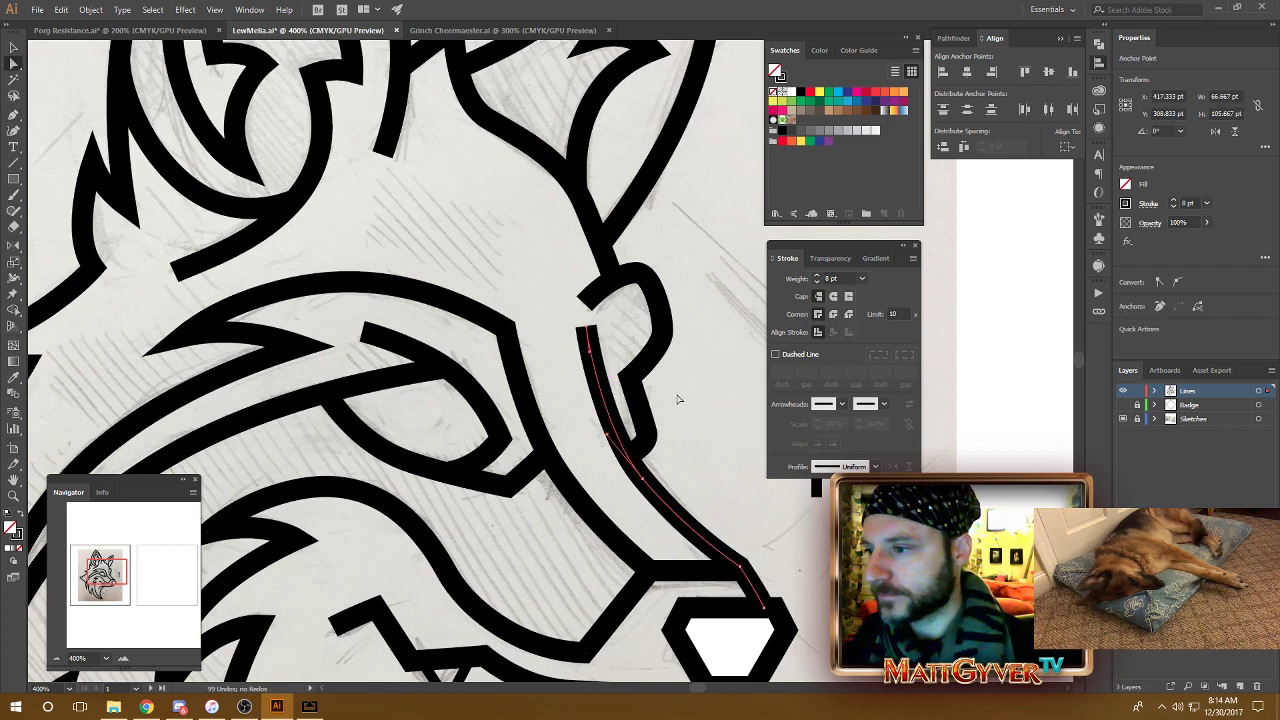
{"action": "key", "text": "p"}
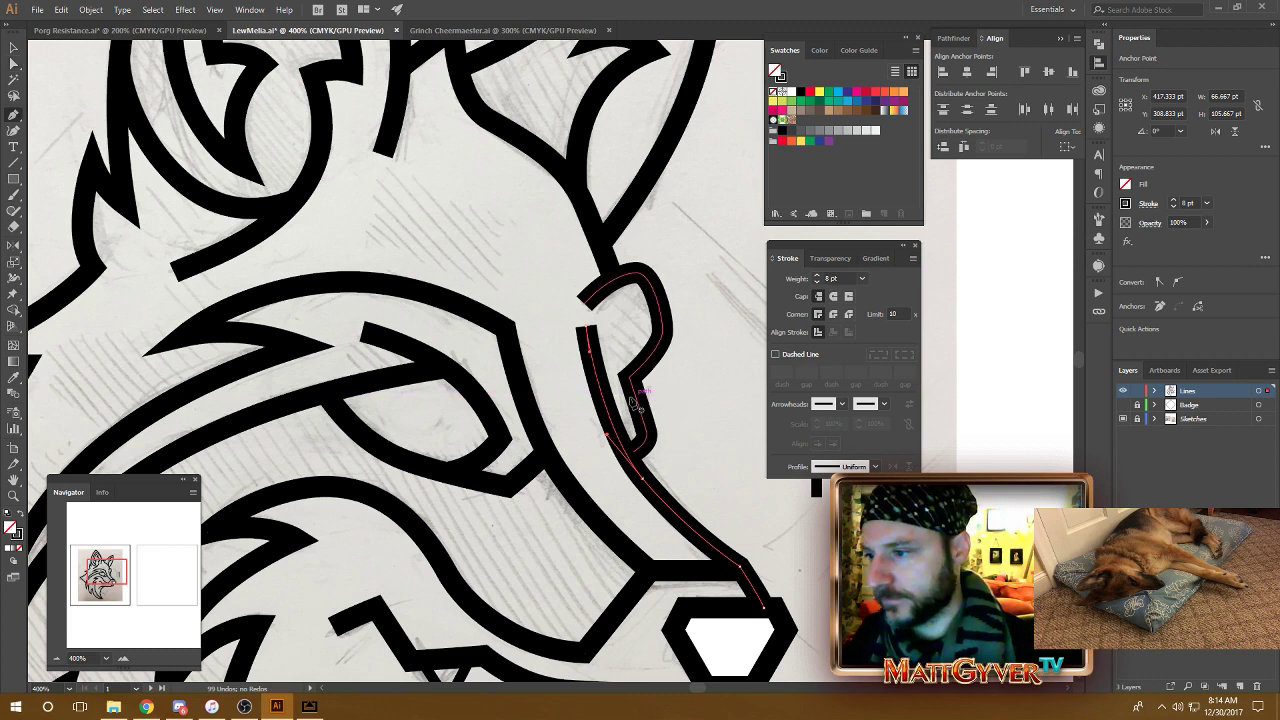
{"action": "left_click", "coordinate": [599, 382]}
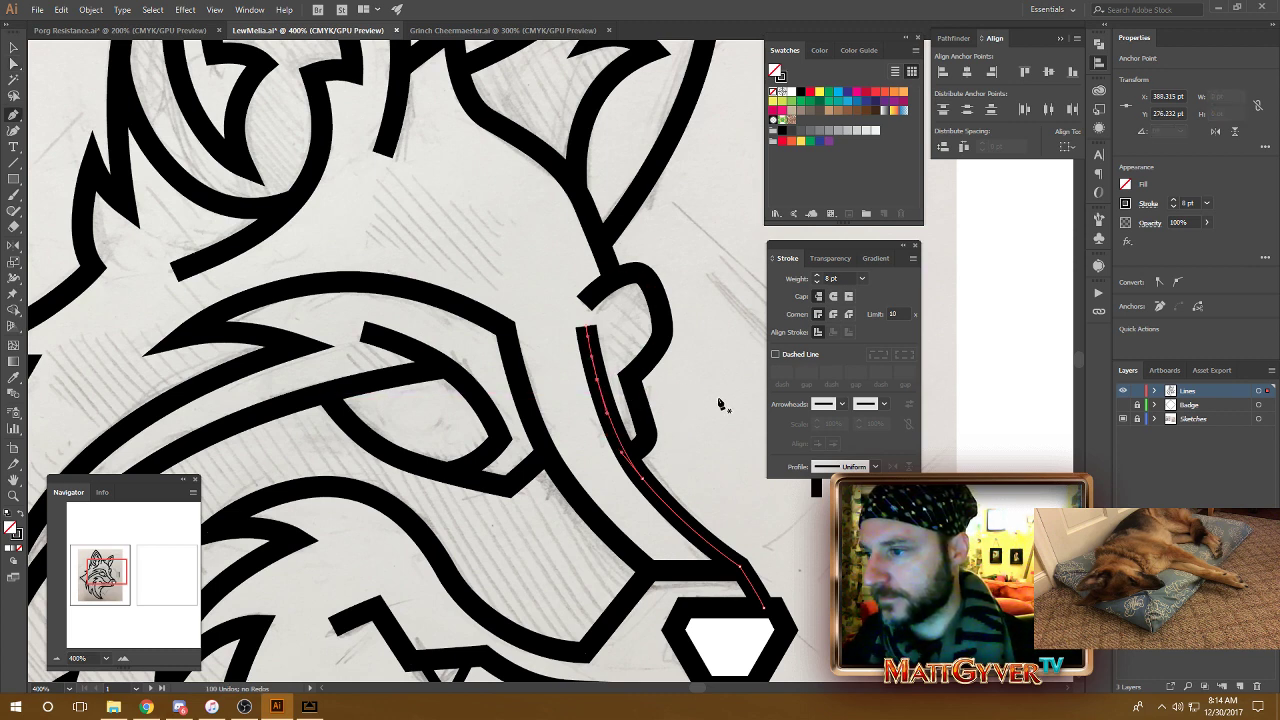
Step: Split off the short segment above the new anchor point as a separate path, kept in its original place
{"action": "key", "text": "a"}
{"action": "left_click", "coordinate": [726, 400]}
{"action": "left_click", "coordinate": [592, 355]}
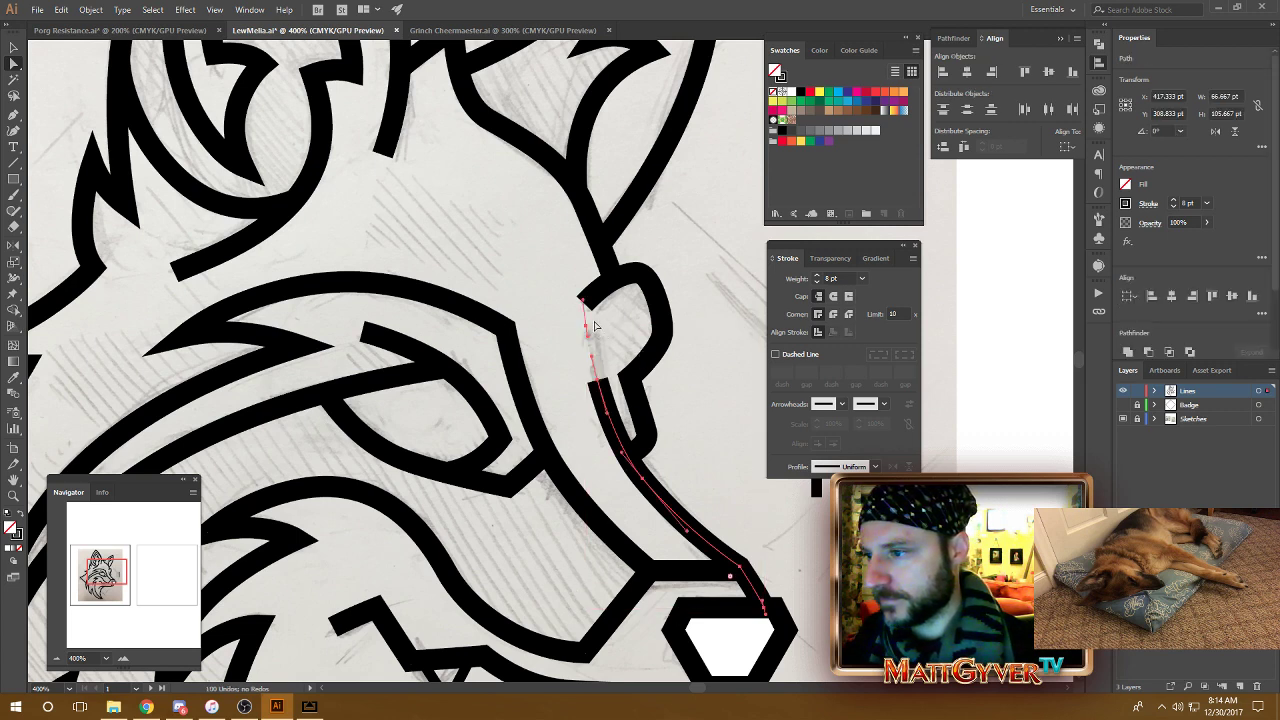
{"action": "left_click_drag", "start_coordinate": [593, 321], "coordinate": [581, 333]}
{"action": "key", "text": "Delete"}
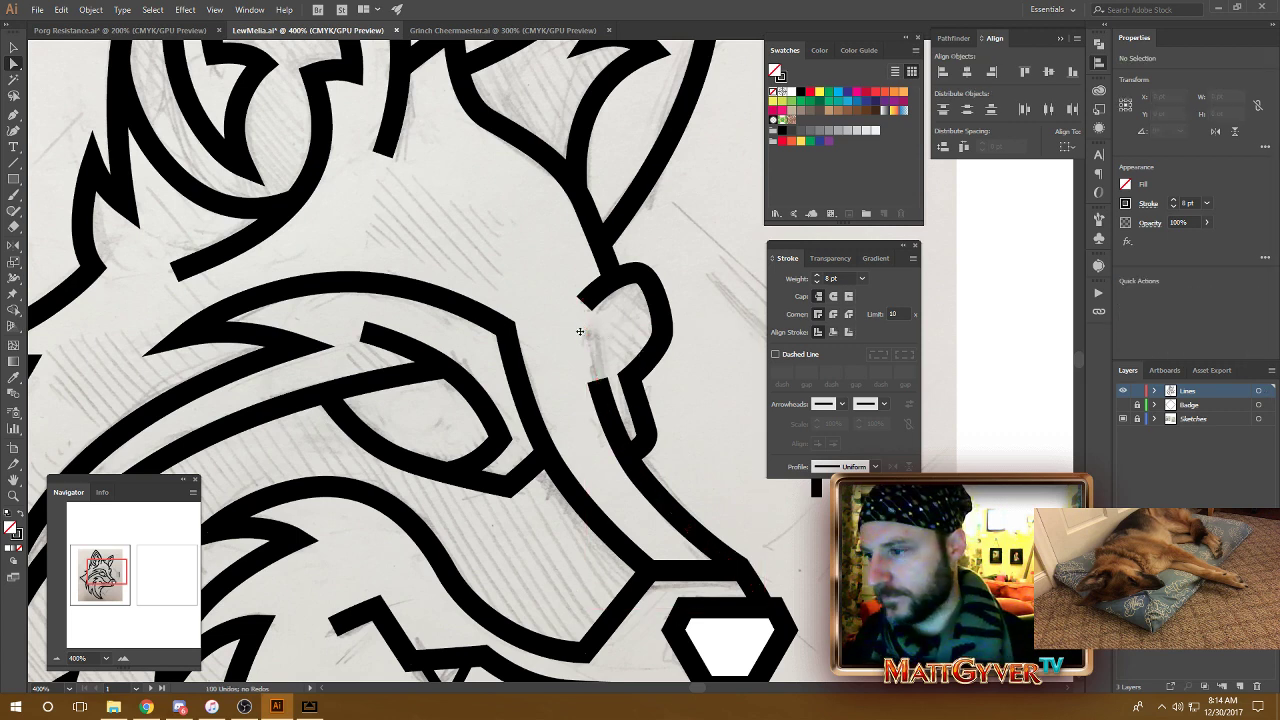
{"action": "key", "text": "ctrl+z"}
{"action": "left_click", "coordinate": [719, 372]}
Step: Open the stroke width profile choices for the detached upper segment of the muzzle bridge line
{"action": "left_click", "coordinate": [587, 340]}
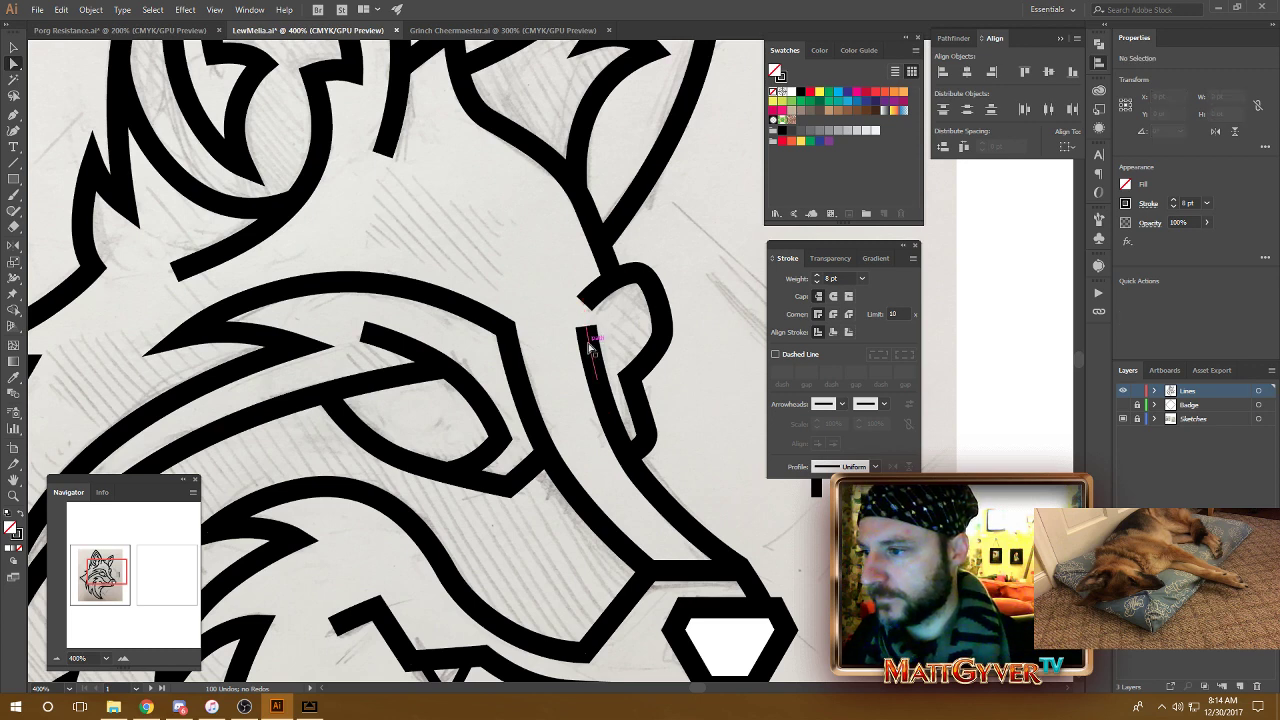
{"action": "left_click", "coordinate": [850, 466]}
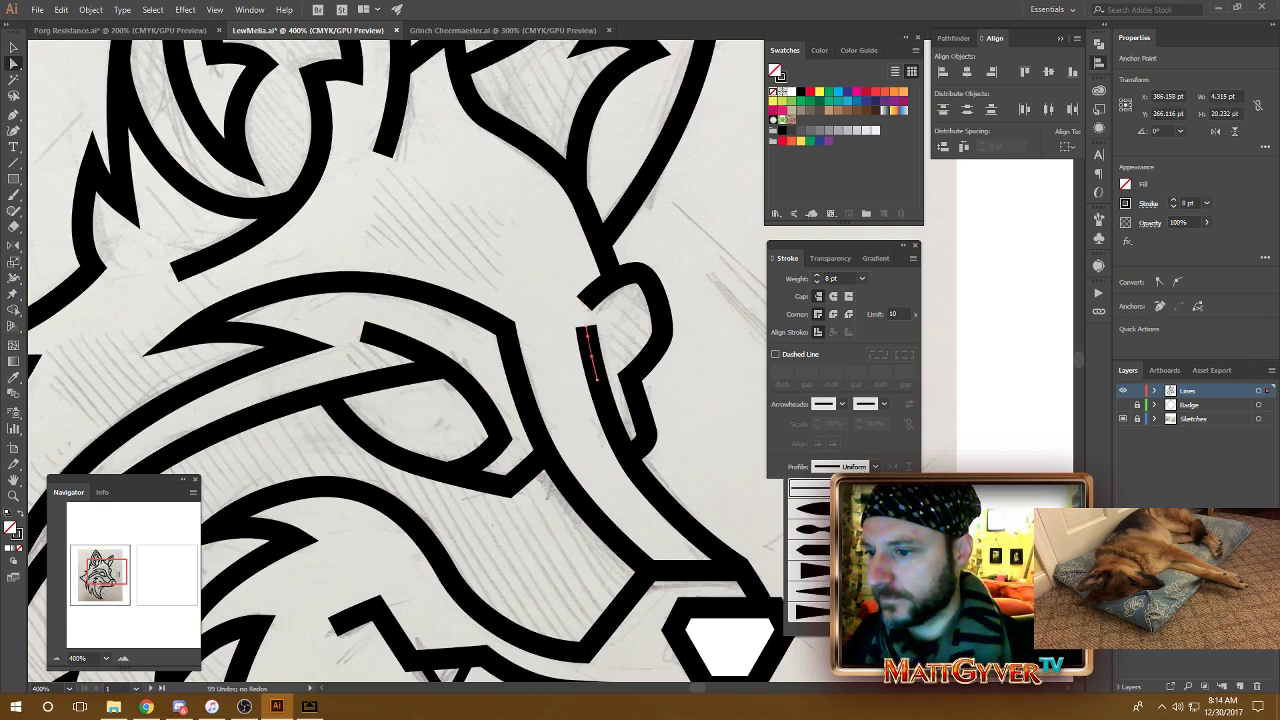